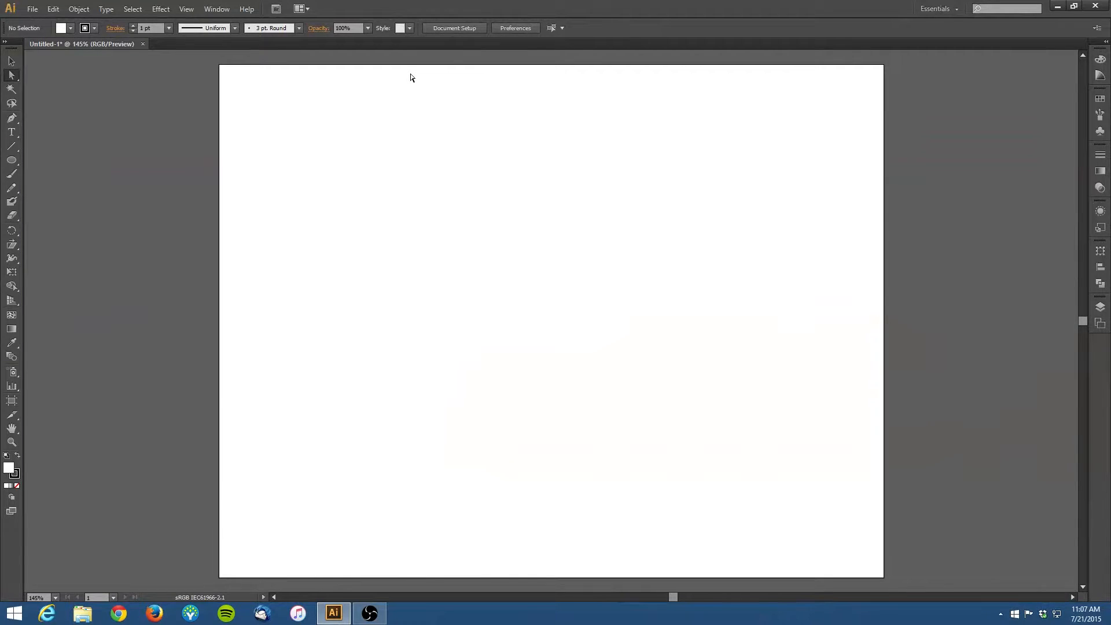
Step: Create a point-type text object on the artboard reading "OCEAN WAVE SPORTS"
left_click(11, 132)
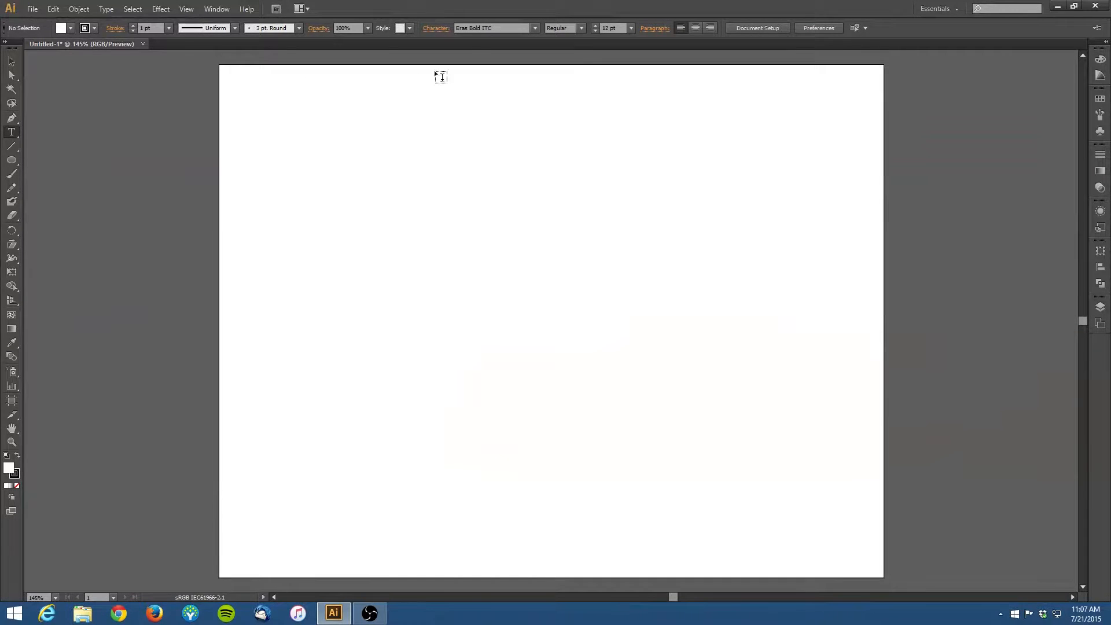
left_click(332, 273)
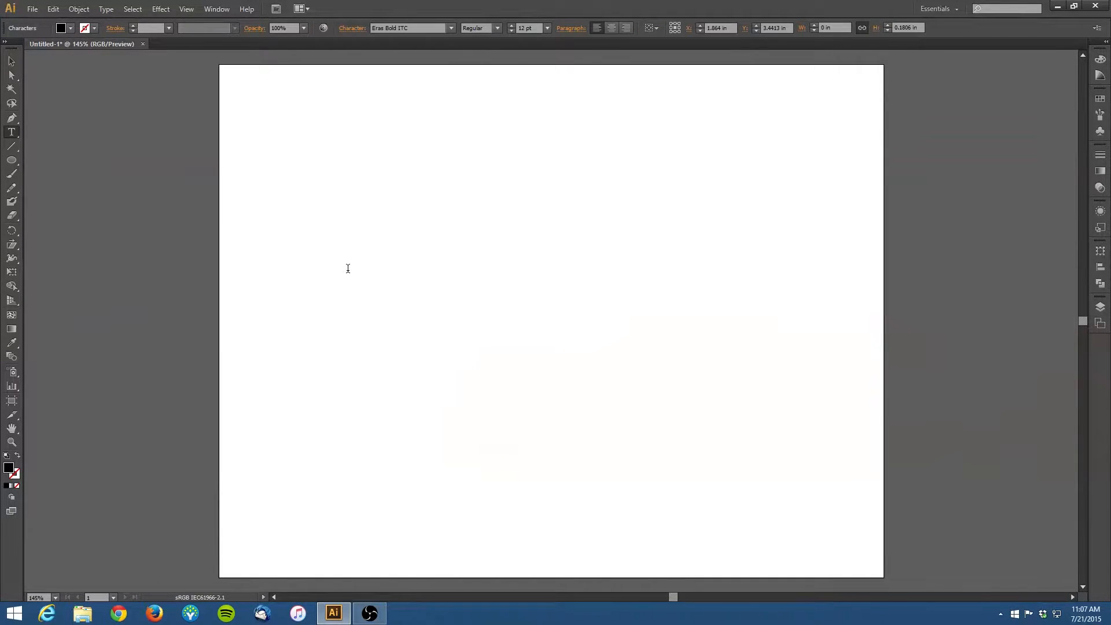
type("OCEAN WAVE SPORTS")
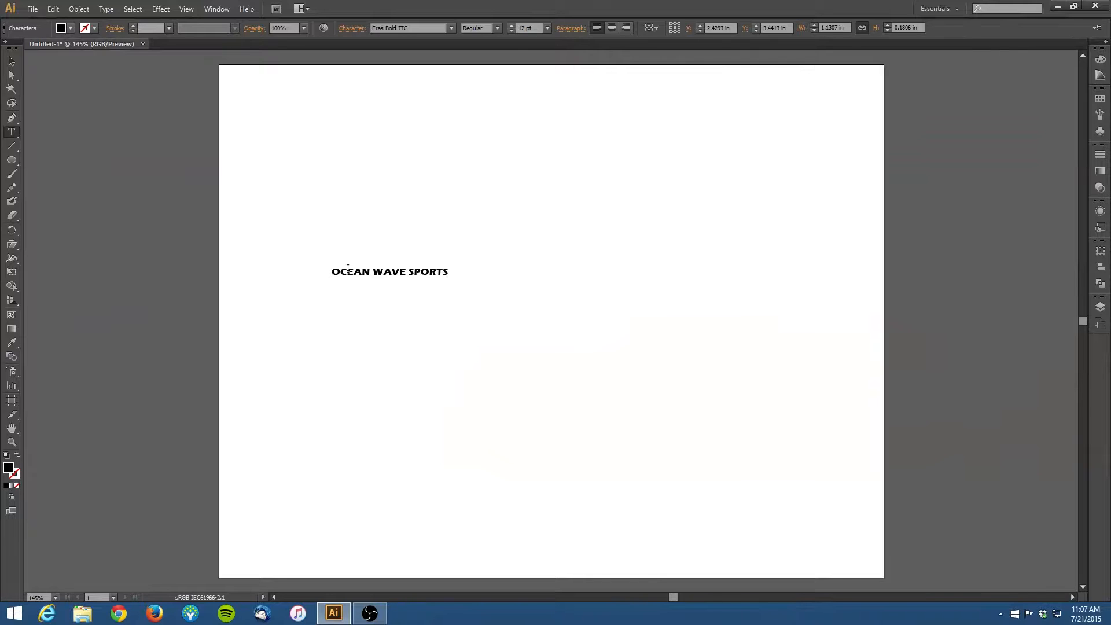
Step: Scale the text up into a large, tall headline and stretch it across most of the artboard width
left_click(11, 61)
left_click_drag(450, 275, 848, 472)
left_click_drag(420, 338, 359, 266)
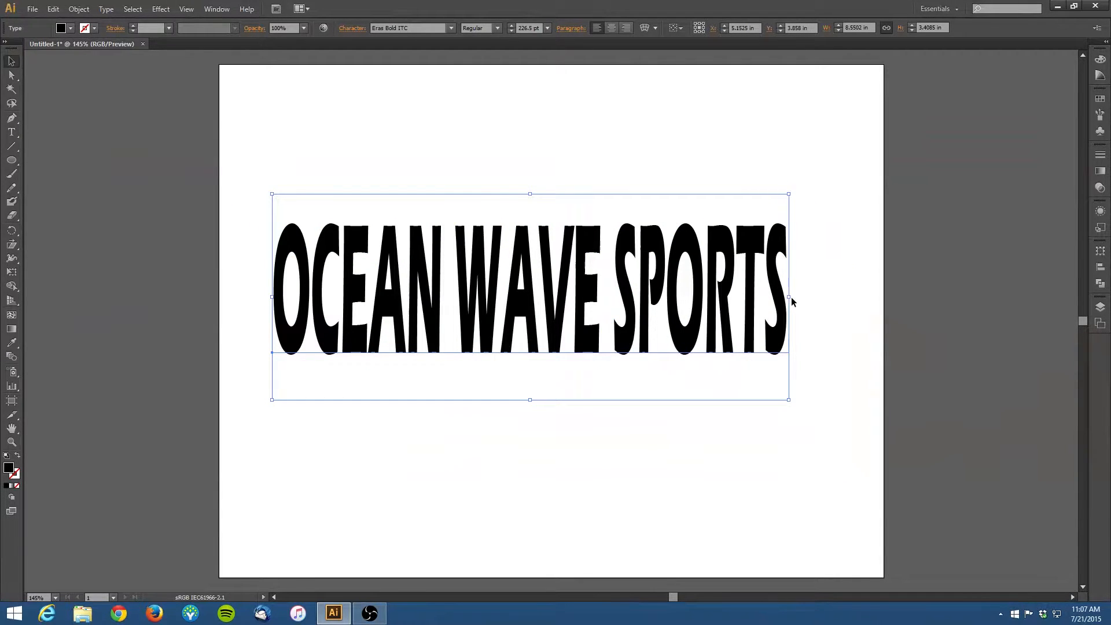
left_click_drag(790, 298, 835, 297)
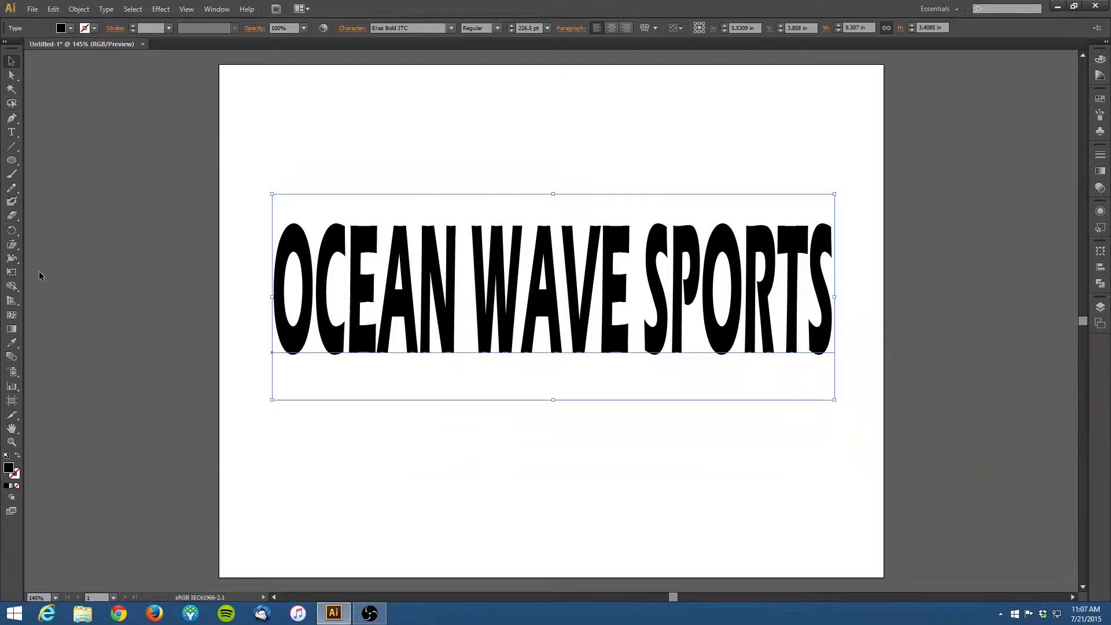
Step: Skew the text into a slanted shape and widen it further toward both artboard edges
left_click(12, 244)
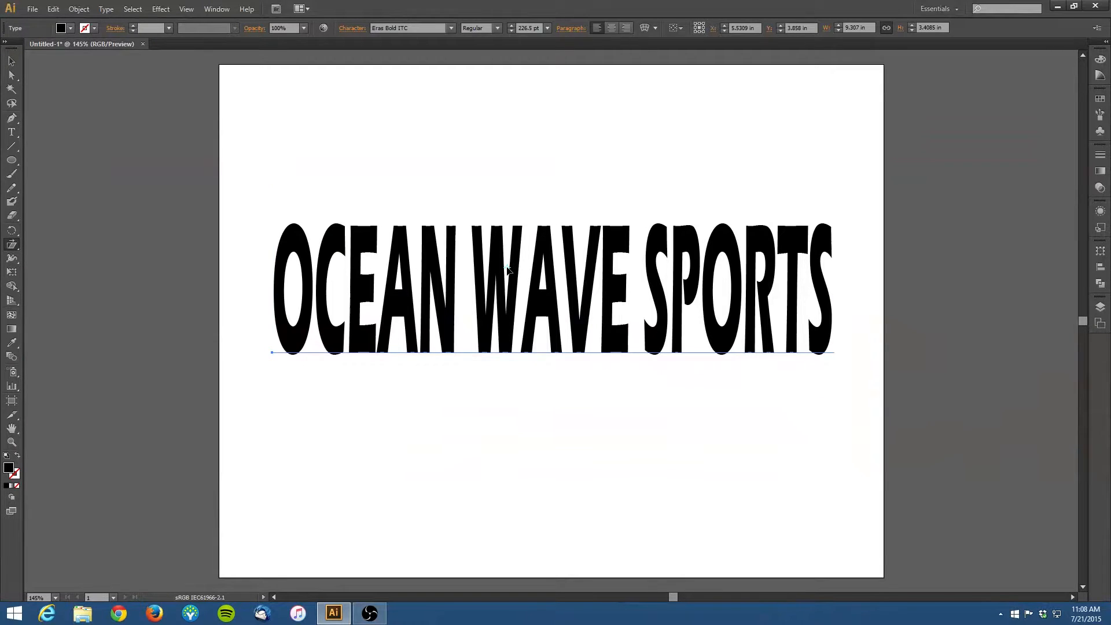
mouse_move(554, 237)
left_mouse_down()
mouse_move(576, 234)
mouse_move(563, 234)
left_mouse_up()
left_click(12, 63)
left_click_drag(837, 299, 885, 294)
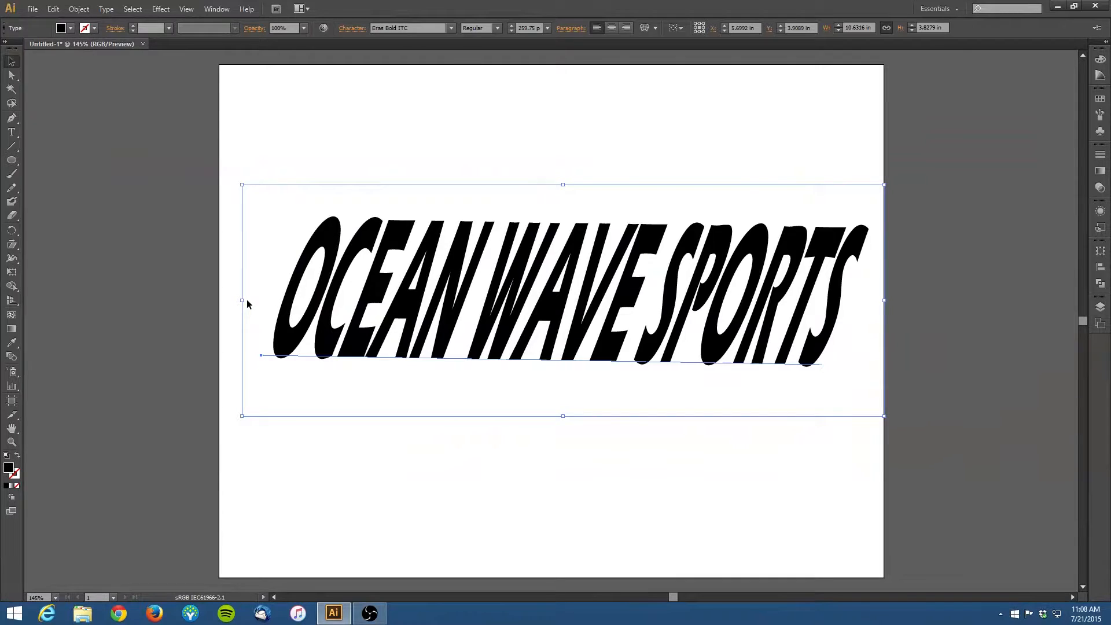
left_click_drag(241, 301, 216, 302)
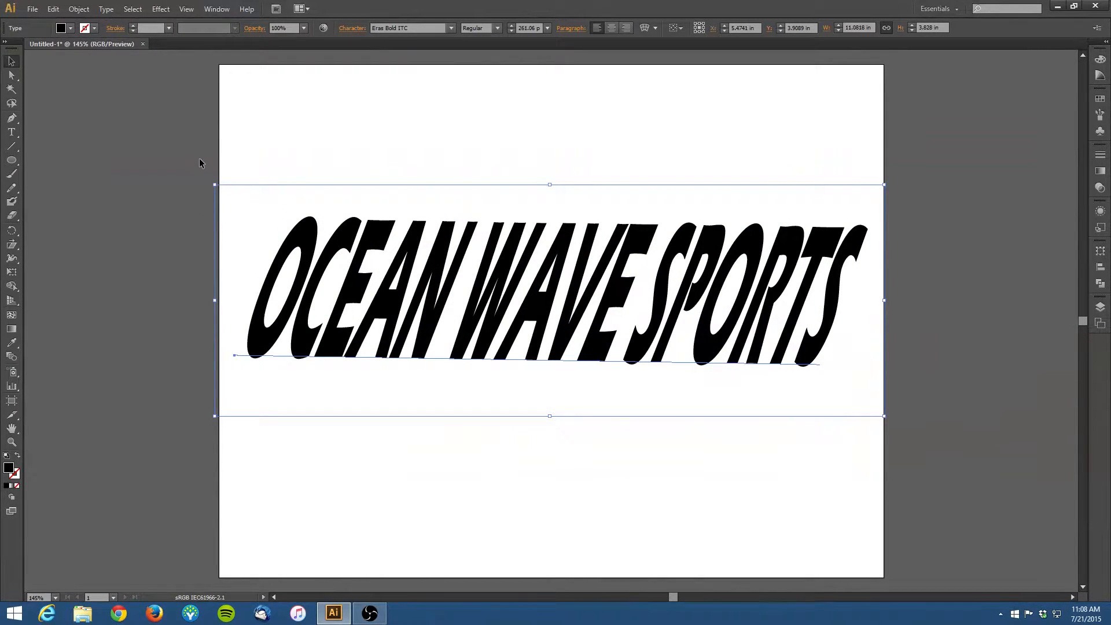
left_click_drag(214, 178, 215, 186)
left_click(339, 103)
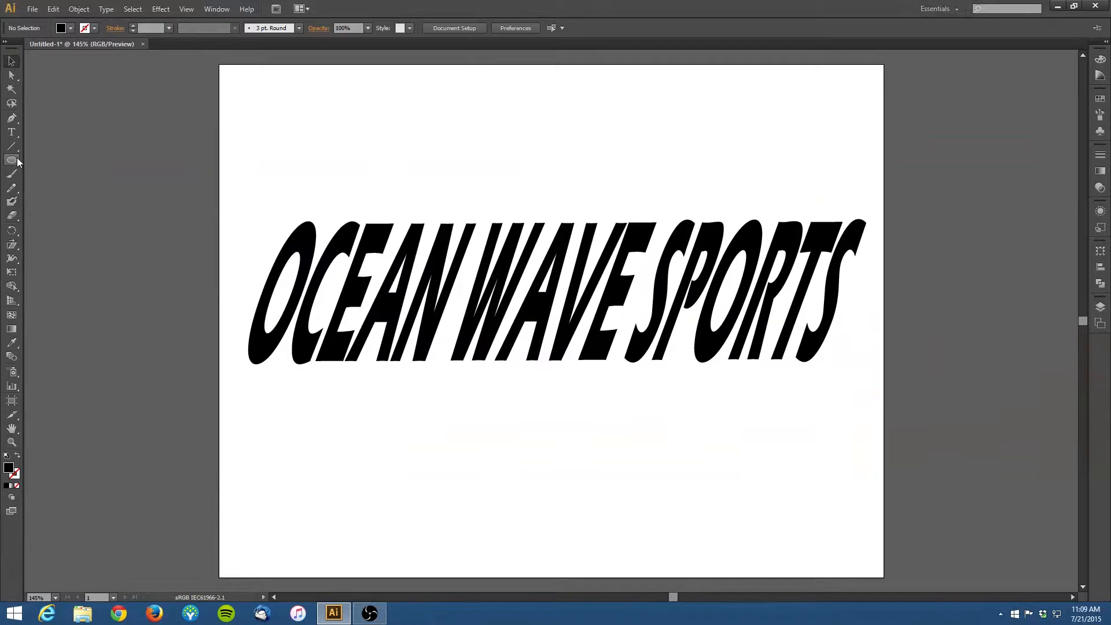
Step: Fill the selected text with the blue colour #2029D1
left_click(307, 256)
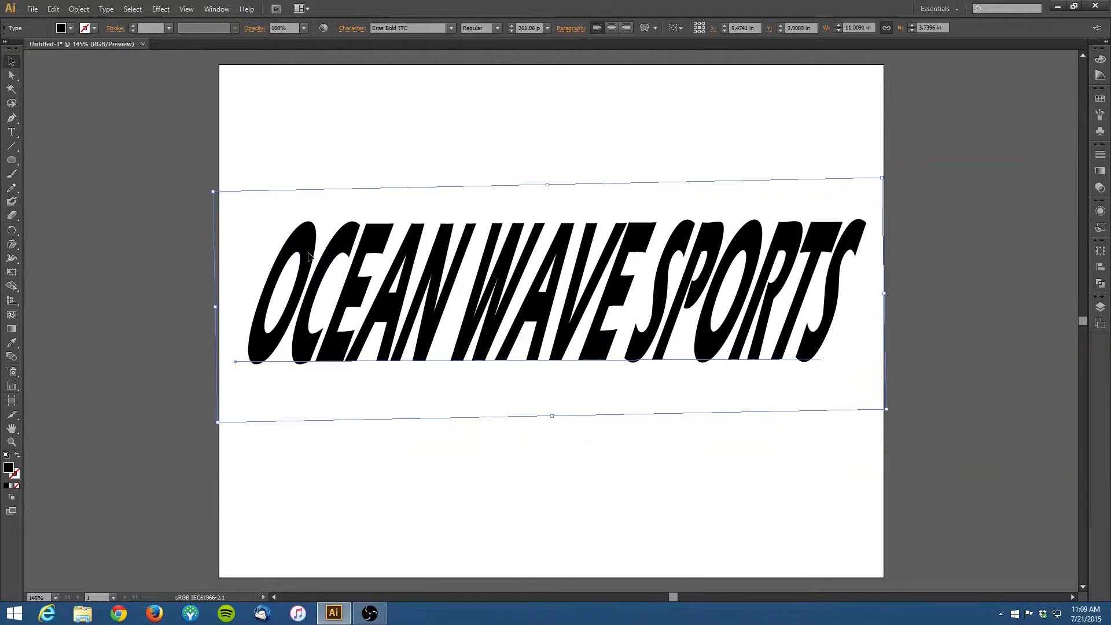
key("ctrl+shift+b")
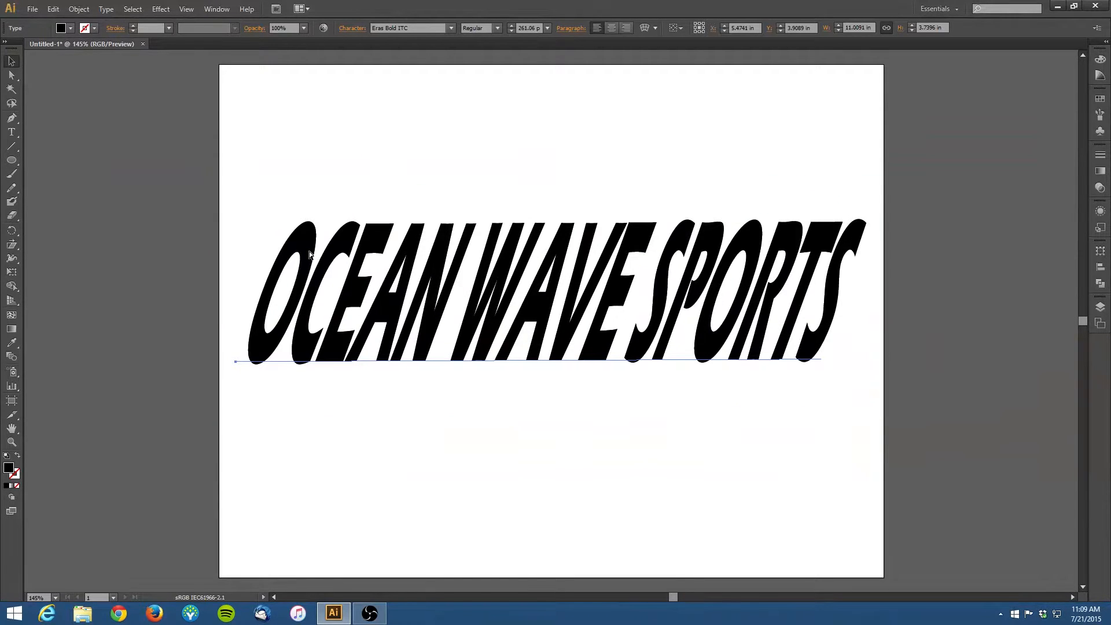
key("ctrl+shift+b")
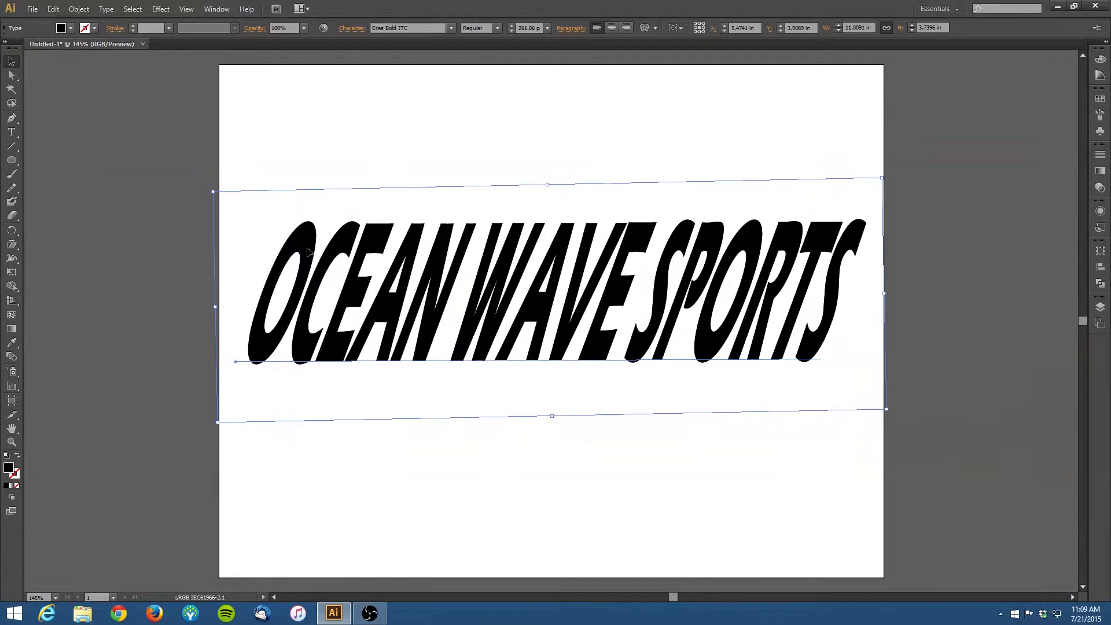
double_click(9, 468)
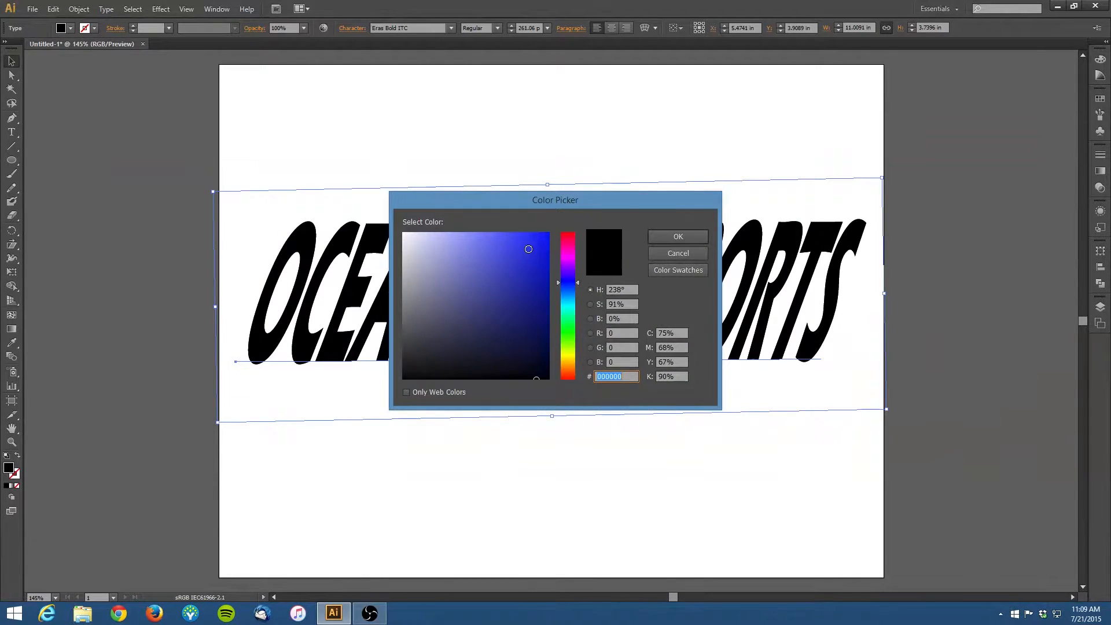
left_click(528, 258)
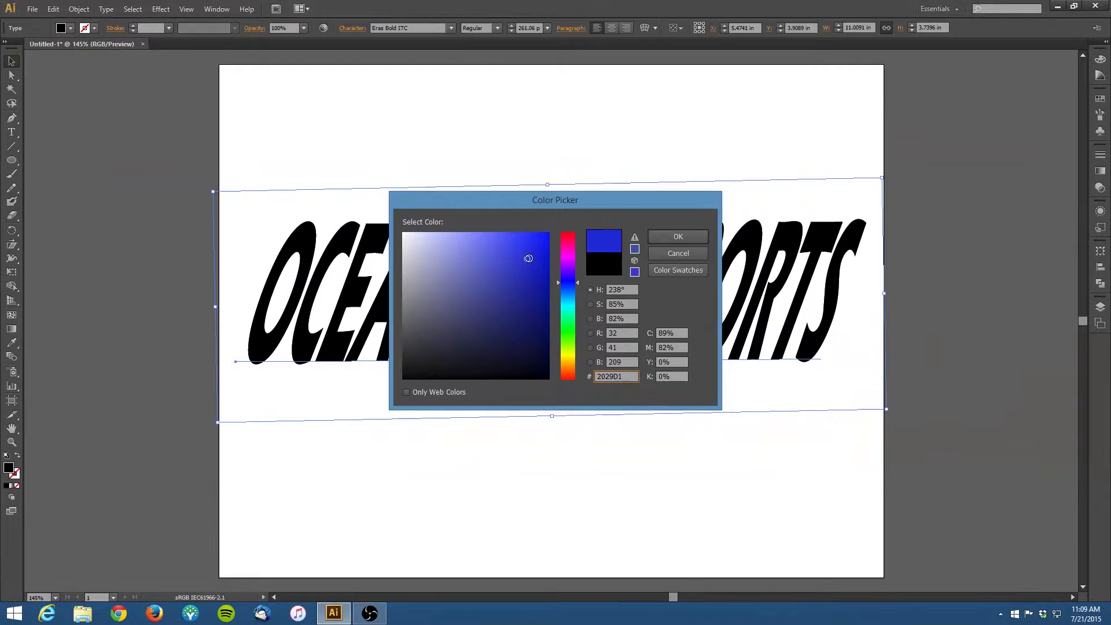
left_click(671, 237)
Step: Draw a blue ellipse about 4.9 in wide and 2.1 in tall overlapping the left part of the text's bottom
left_click(12, 161)
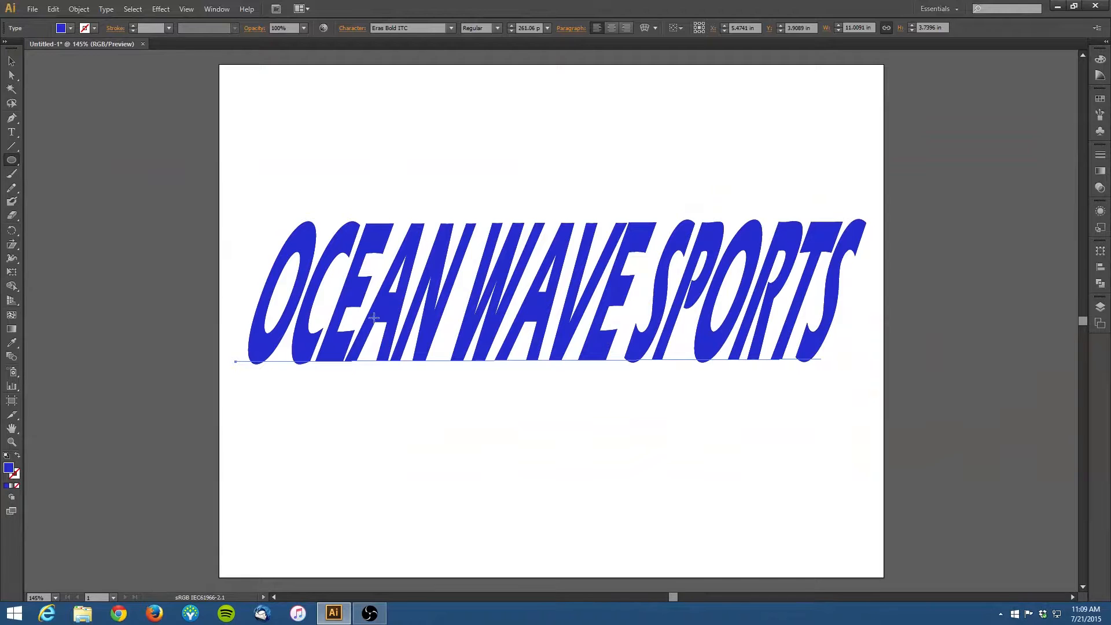
left_click_drag(231, 316, 529, 445)
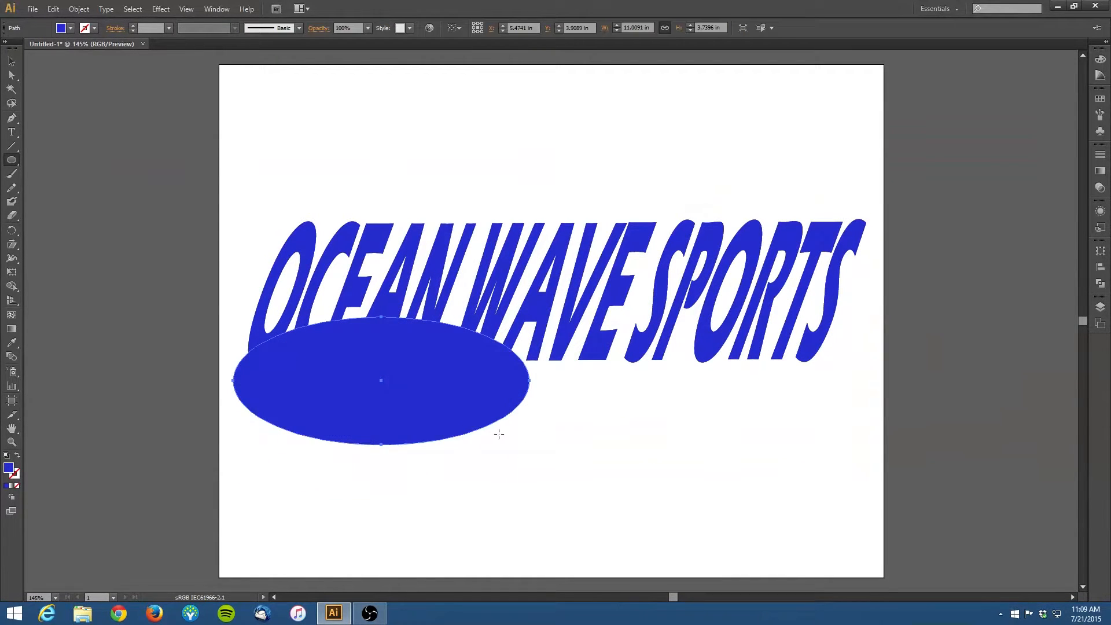
left_click(12, 61)
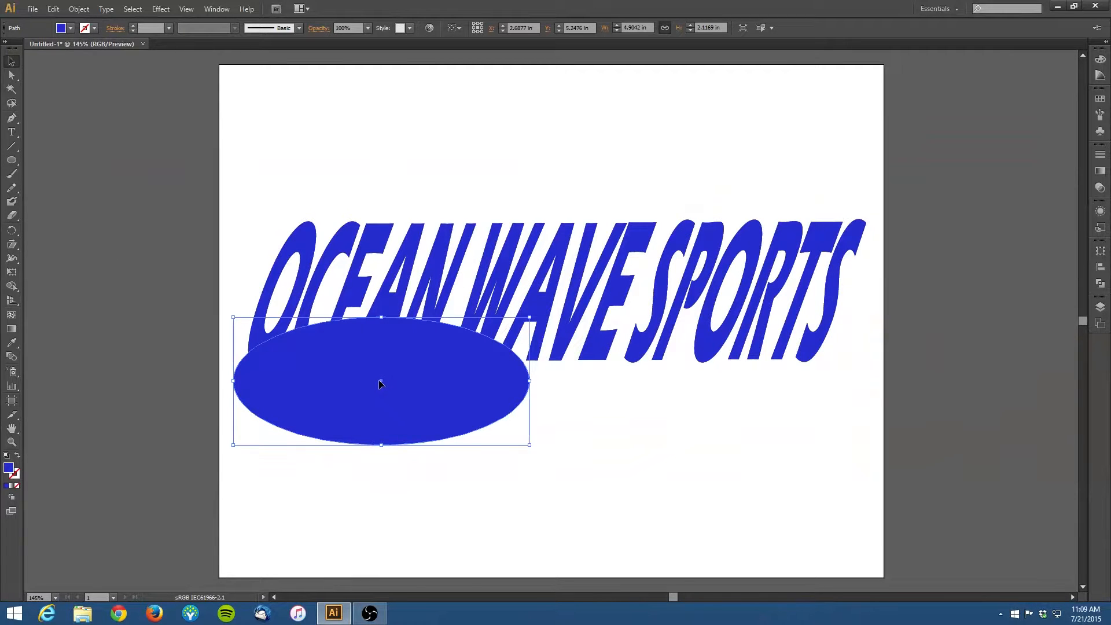
left_click_drag(379, 384, 355, 346)
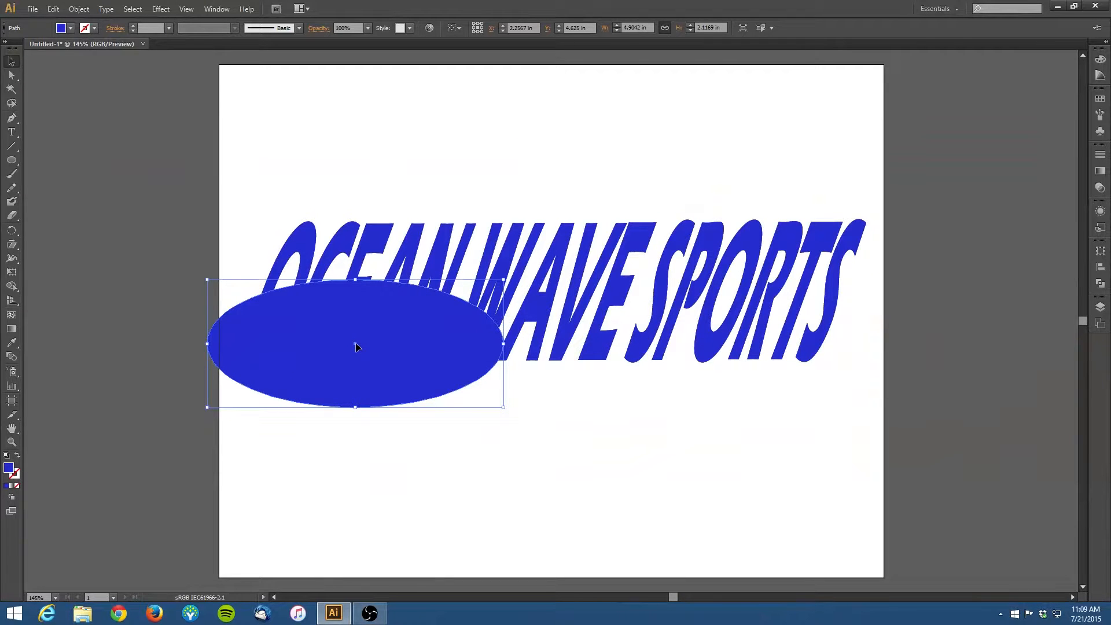
Step: Duplicate the ellipse twice to the right, forming a row of three overlapping ellipses under the text
left_click_drag(355, 347, 526, 345)
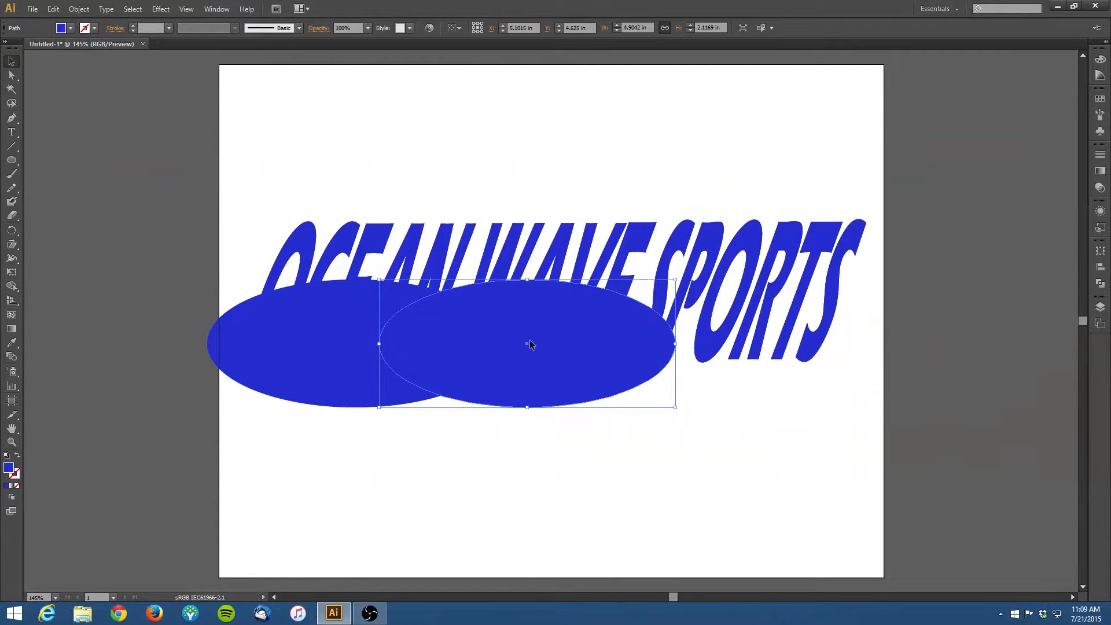
left_click(689, 347)
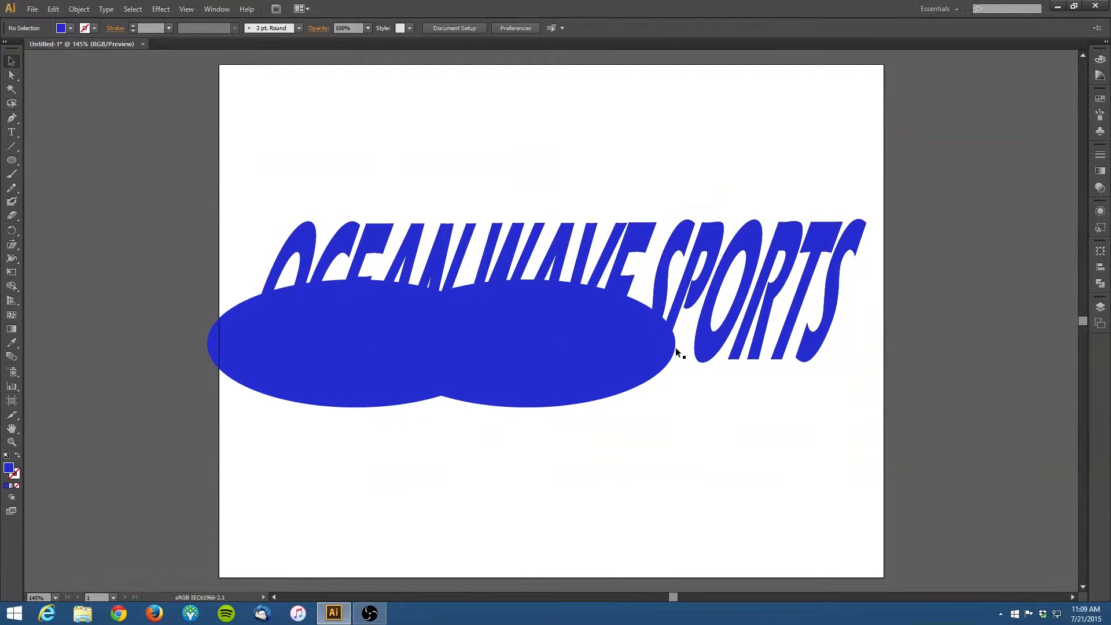
left_click(578, 348)
left_click_drag(527, 345, 729, 347)
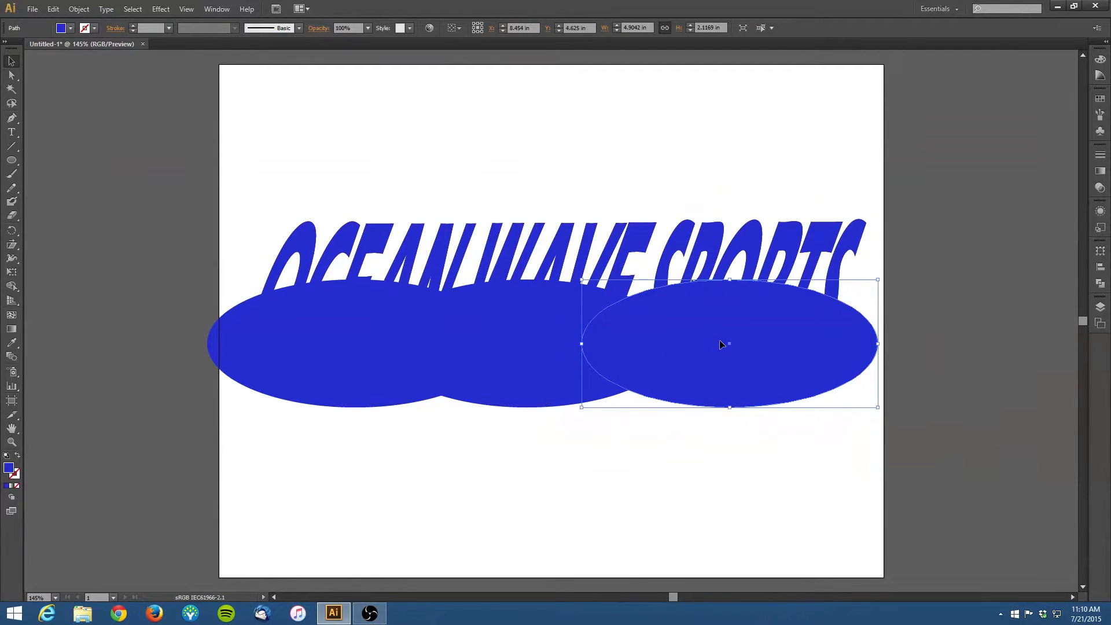
left_click(125, 96)
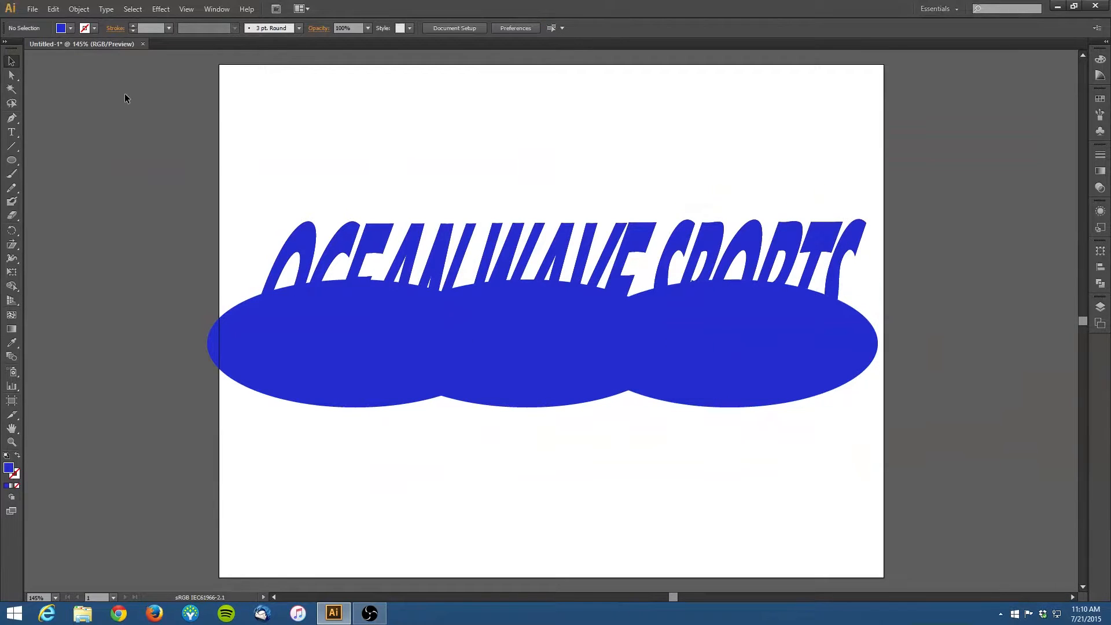
Step: Select the three ellipses and combine them into one compound shape with the Pathfinder Unite mode
left_click(306, 350)
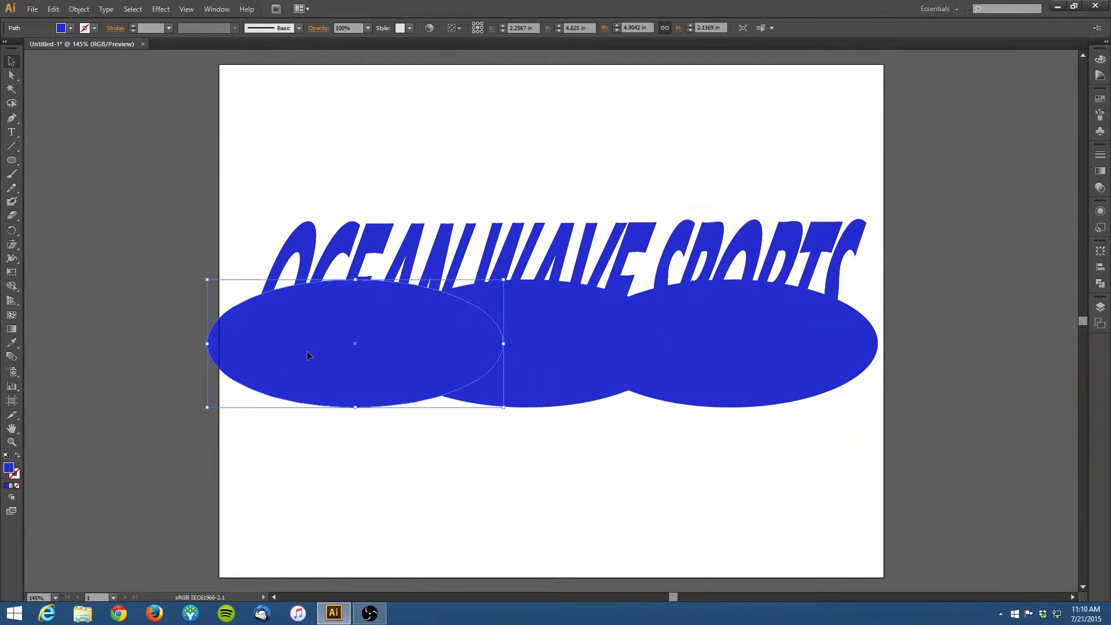
left_click(558, 358, "shift")
left_click(716, 352, "shift")
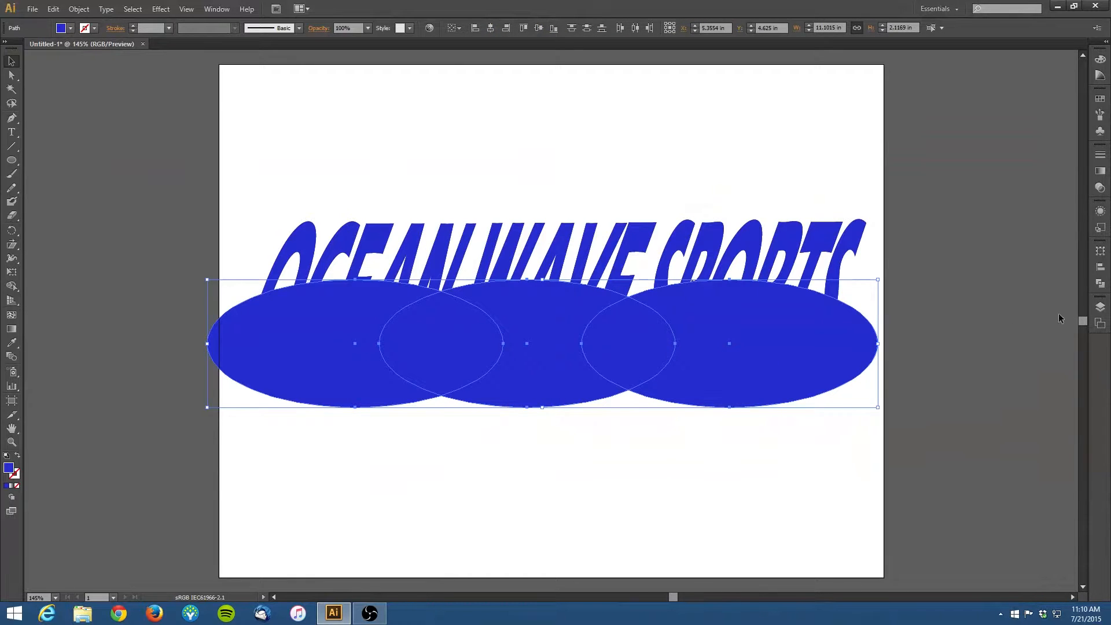
left_click(1101, 284)
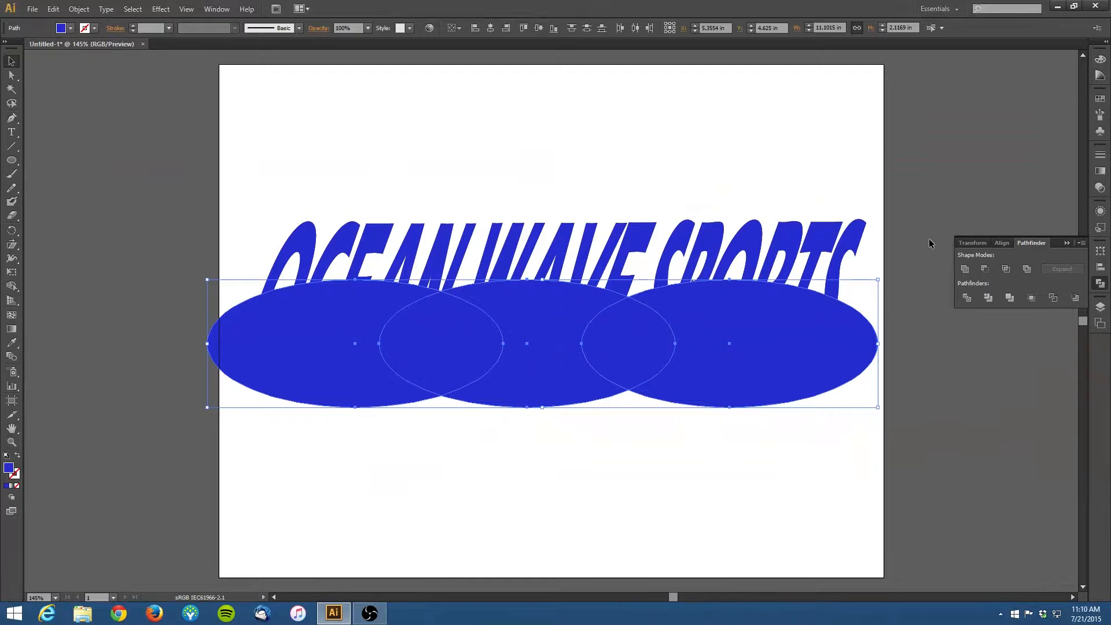
left_click(964, 268)
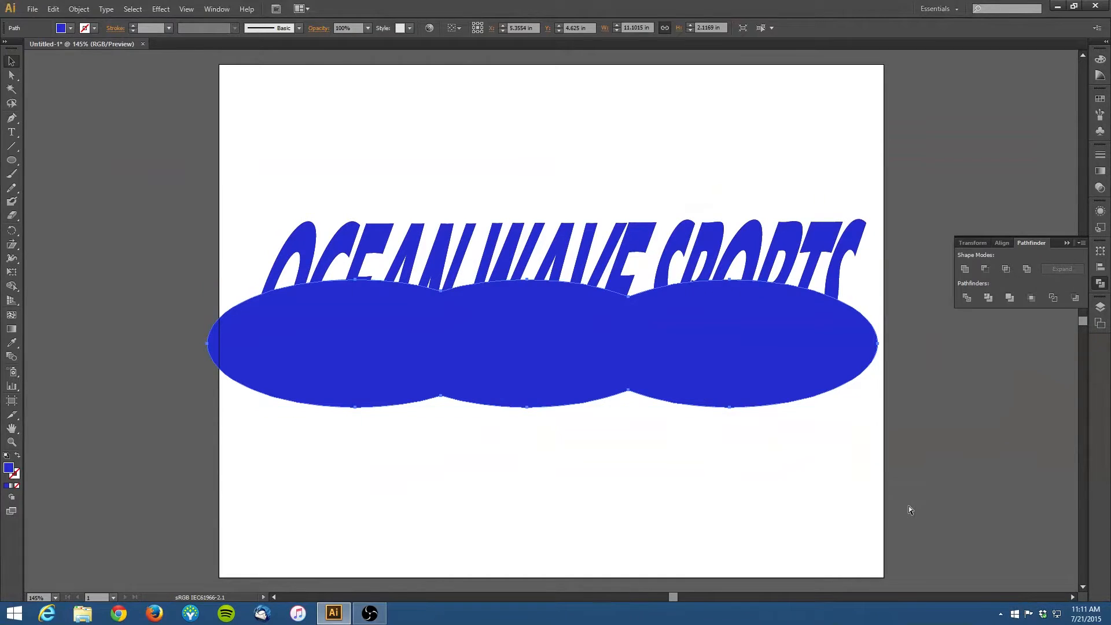
key("ctrl+z")
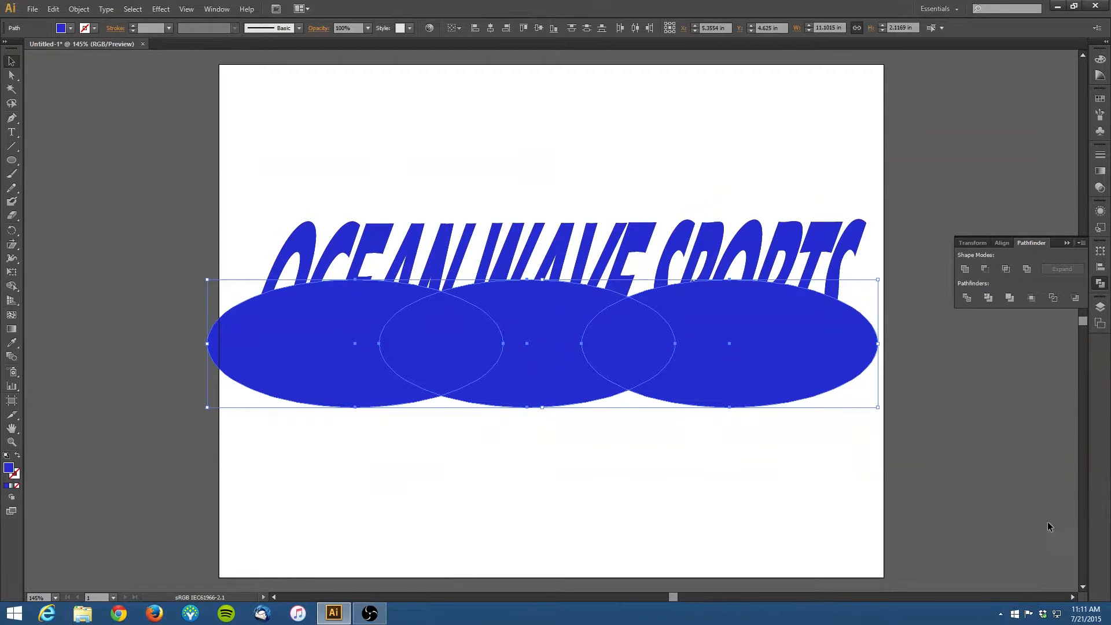
left_click(965, 268, "alt")
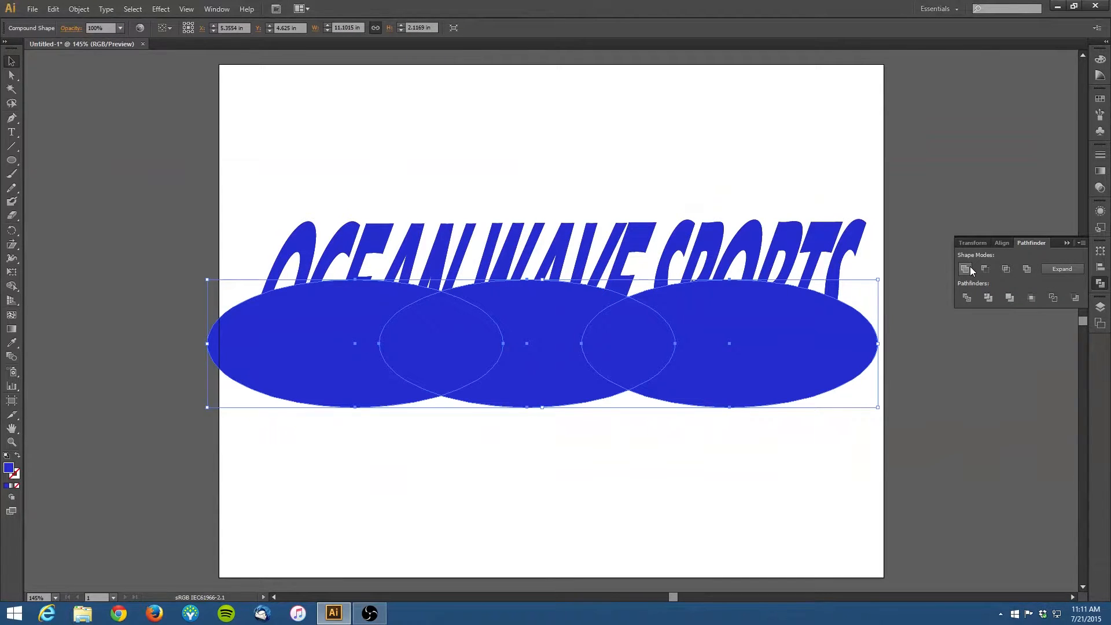
Step: Give the combined ellipse shape a near-black #0A0A0A stroke
left_click(66, 79)
left_click(273, 373)
left_click(15, 476)
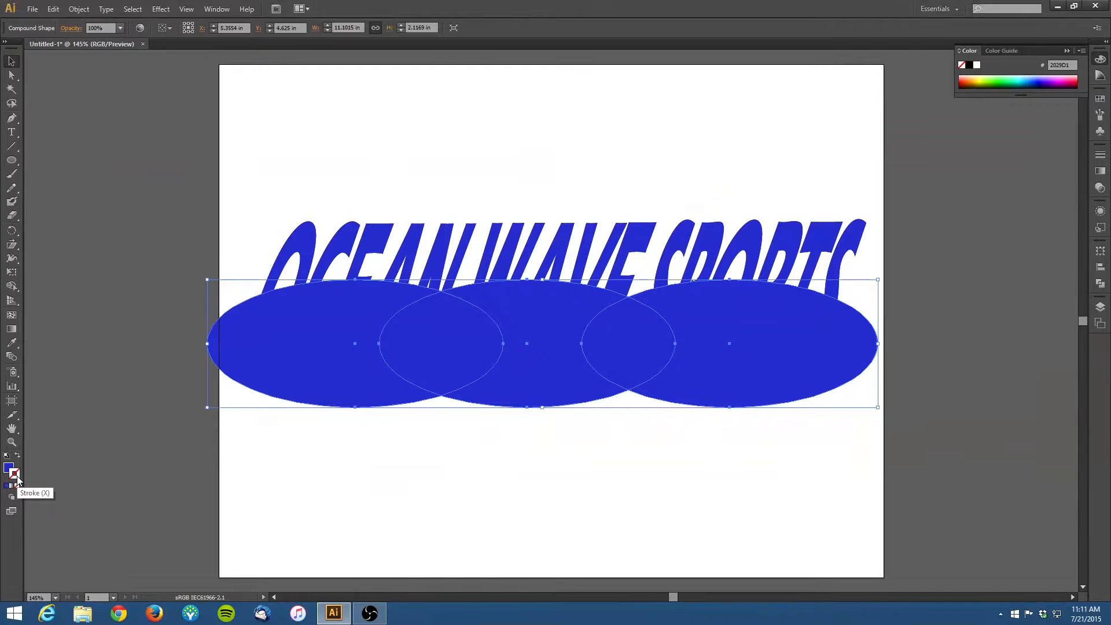
double_click(15, 476)
left_click_drag(404, 344, 403, 373)
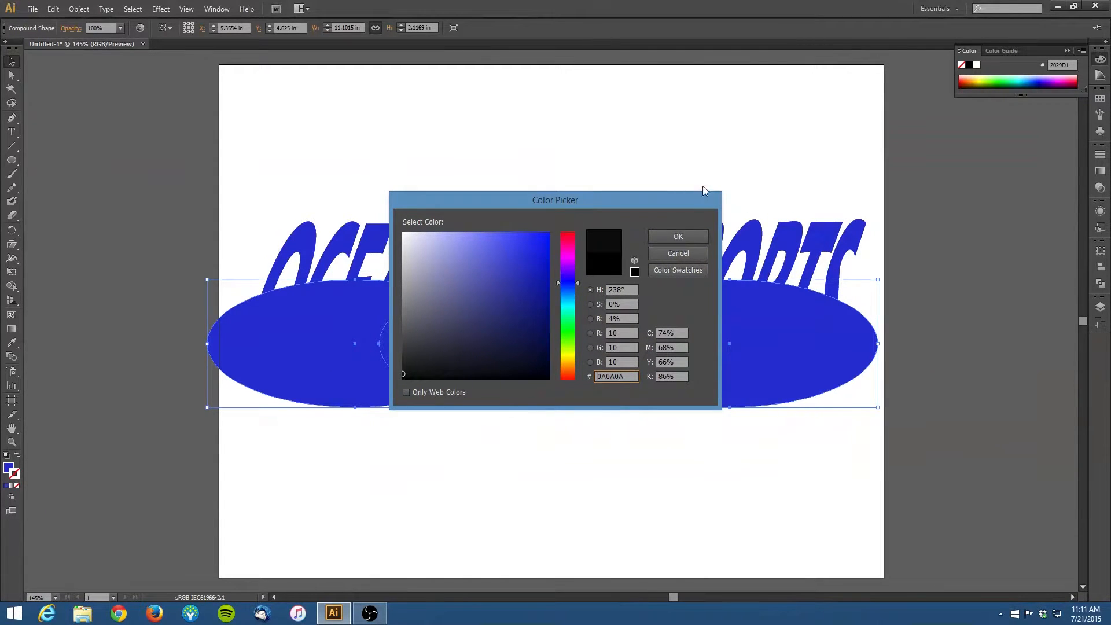
left_click(677, 237)
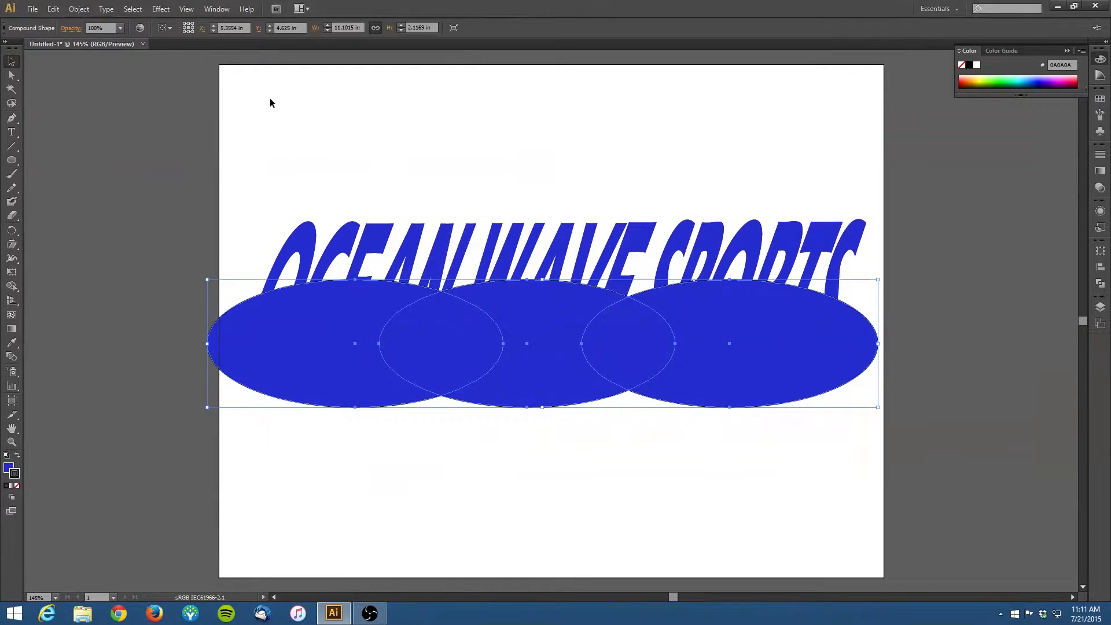
Step: Set the combined shape's stroke weight to 12 pt
left_click(1099, 156)
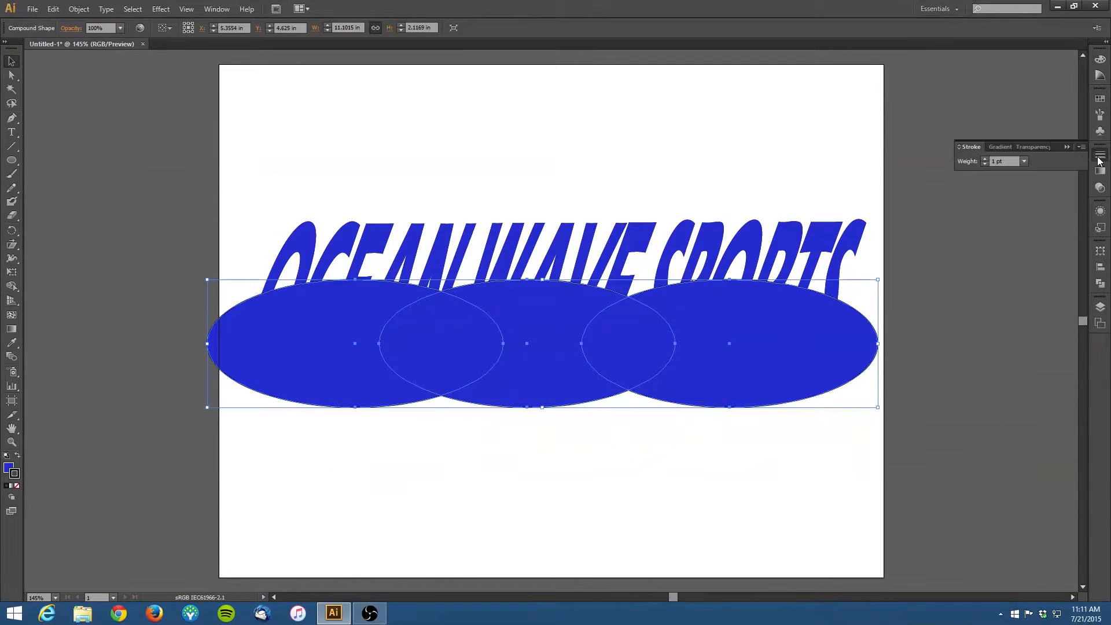
left_click(985, 160)
left_click(985, 159)
left_click(984, 159)
left_click(985, 159)
left_click(983, 159)
left_click(984, 159)
left_click(983, 159)
left_click(983, 159)
left_click(983, 158)
left_click(983, 158)
left_click(984, 159)
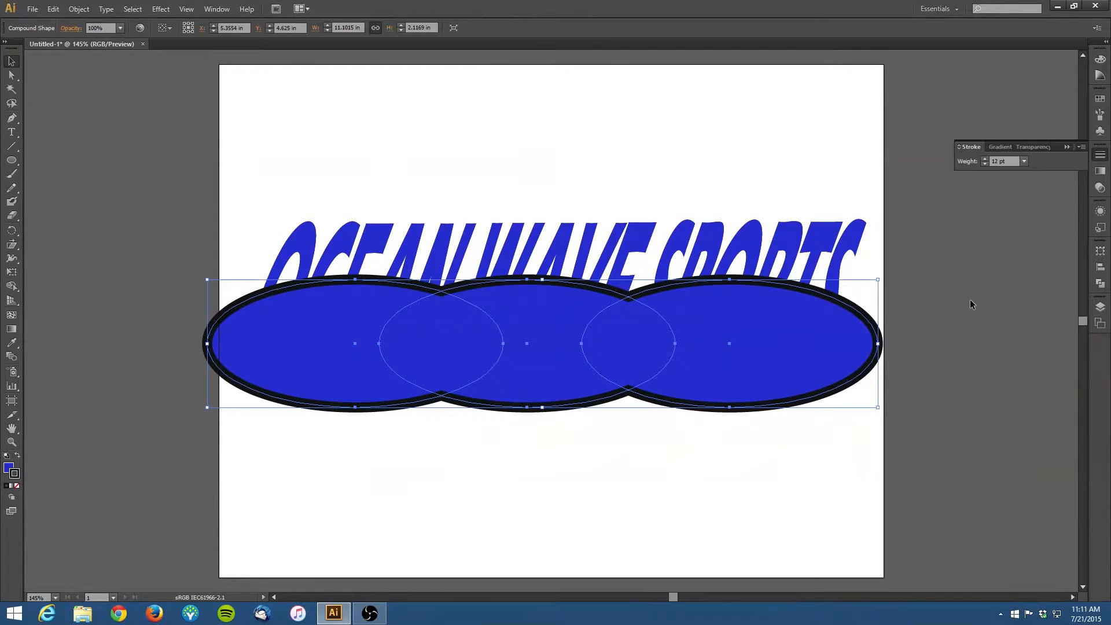
left_click(963, 285)
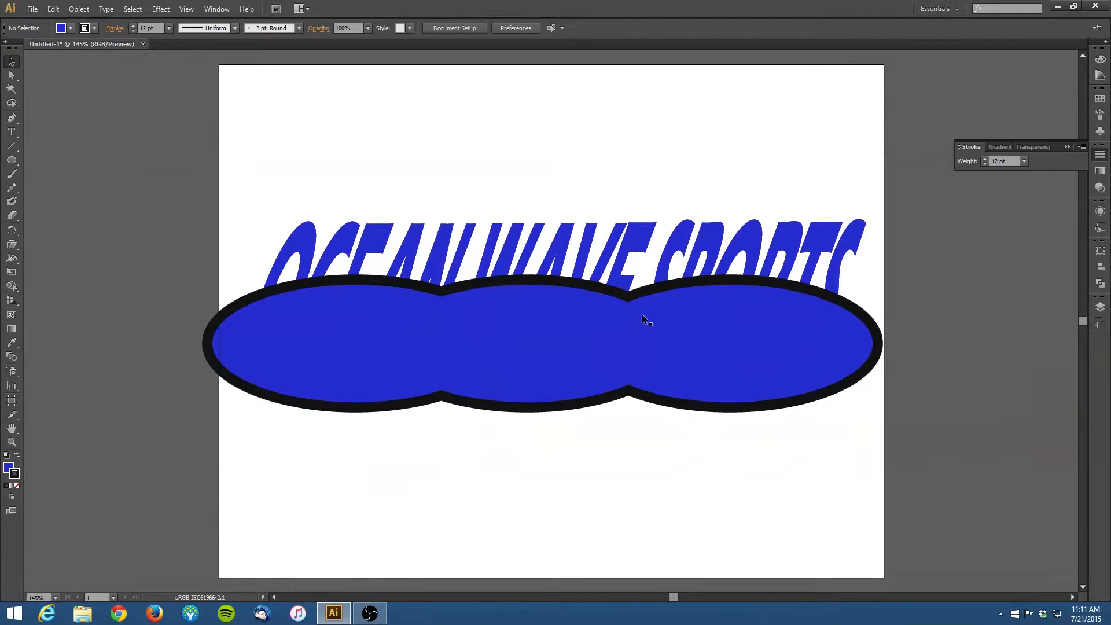
left_click(592, 348)
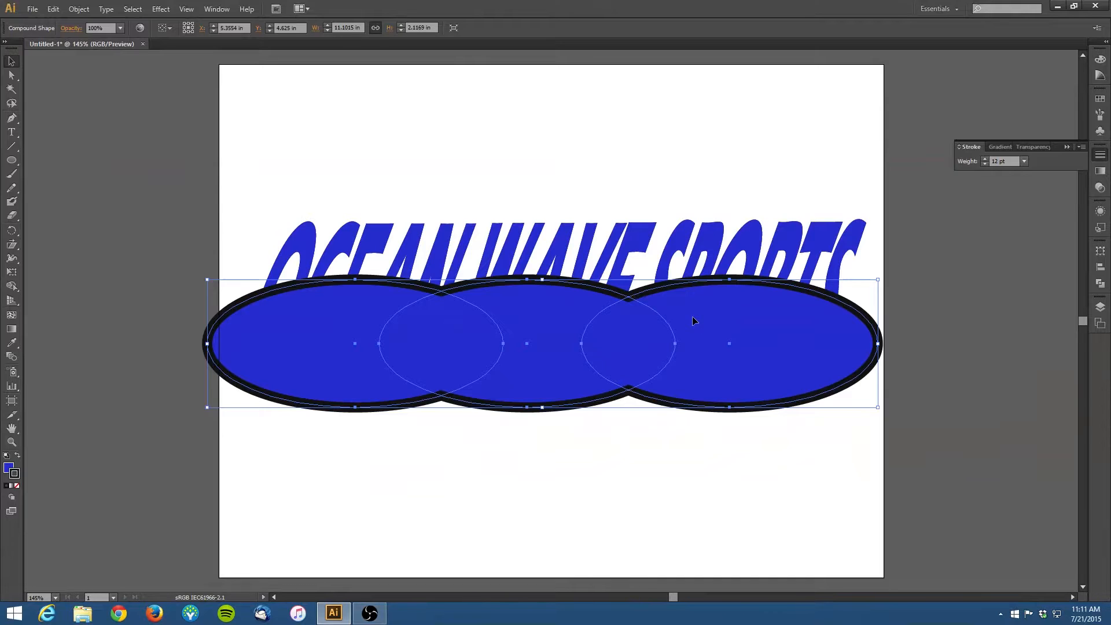
Step: Try to reposition the individual ellipses inside the combined shape in isolation mode, raising the left one and lowering the middle one
double_click(356, 342)
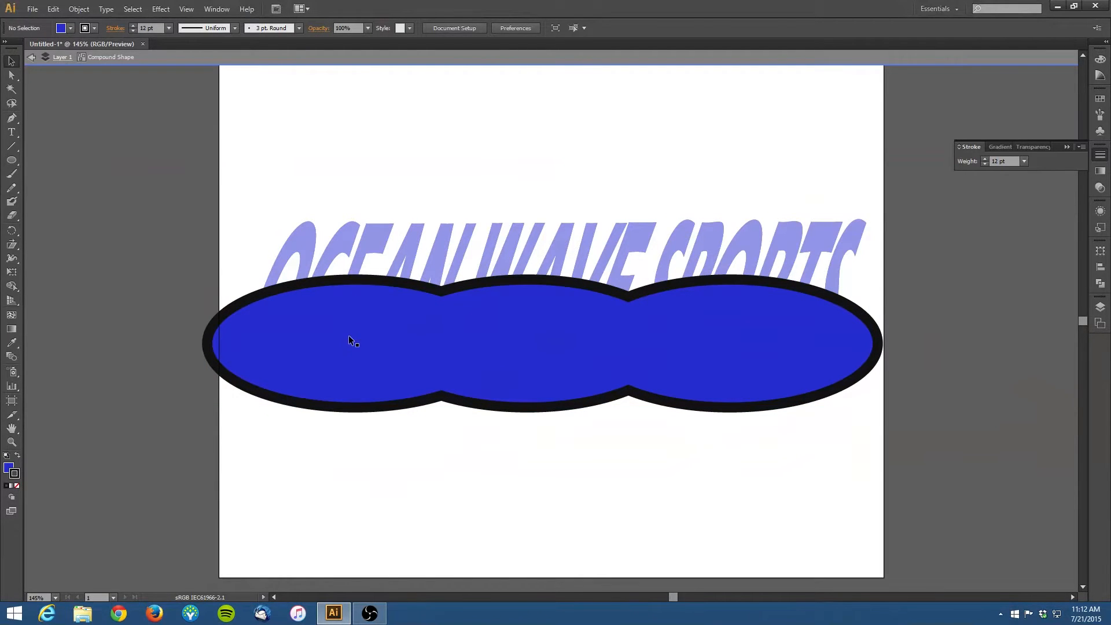
left_click(348, 340)
left_click_drag(348, 343, 348, 306)
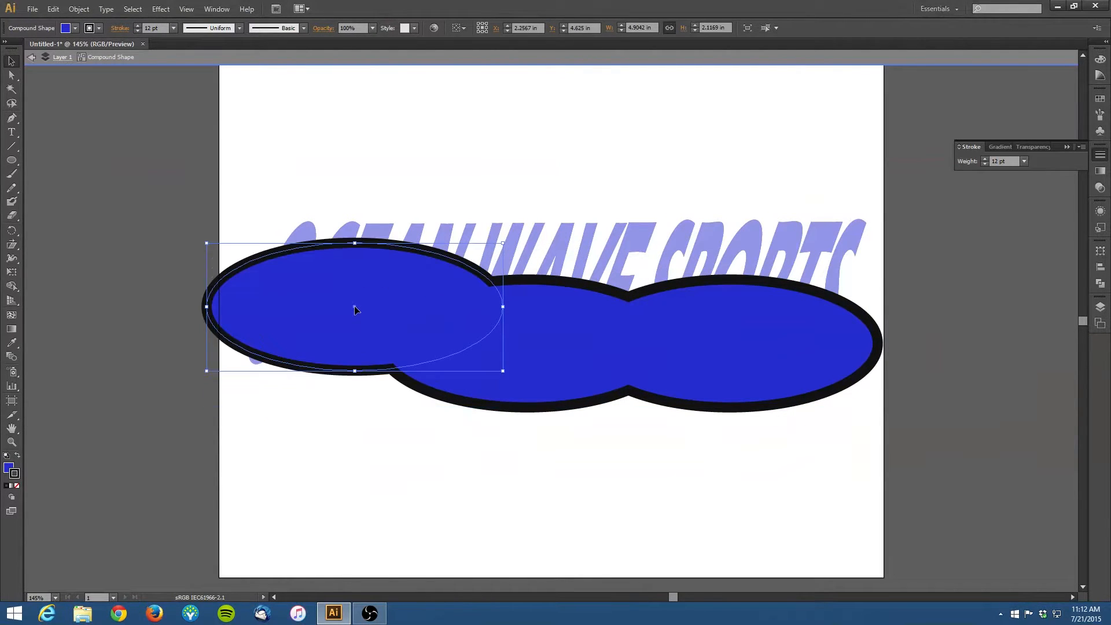
left_click(534, 361)
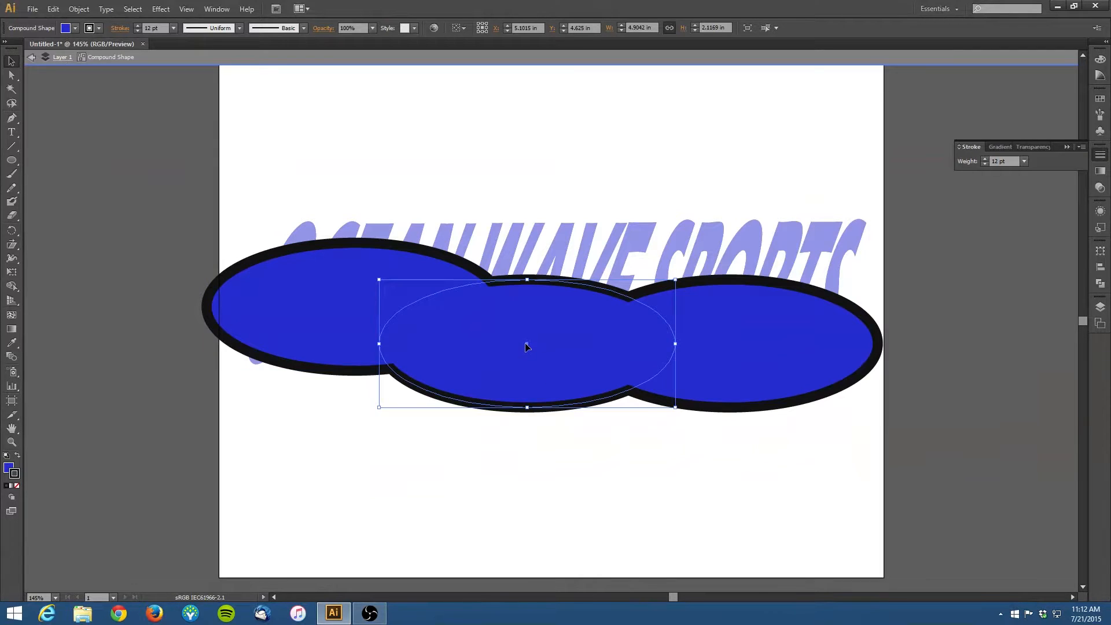
left_click_drag(526, 345, 524, 404)
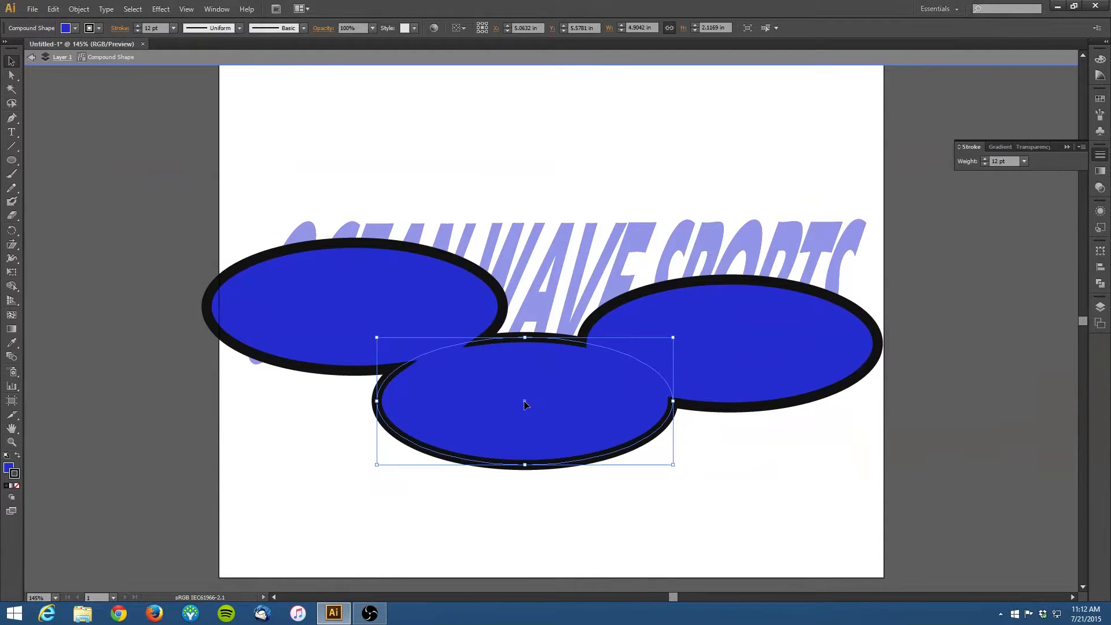
left_click(29, 61)
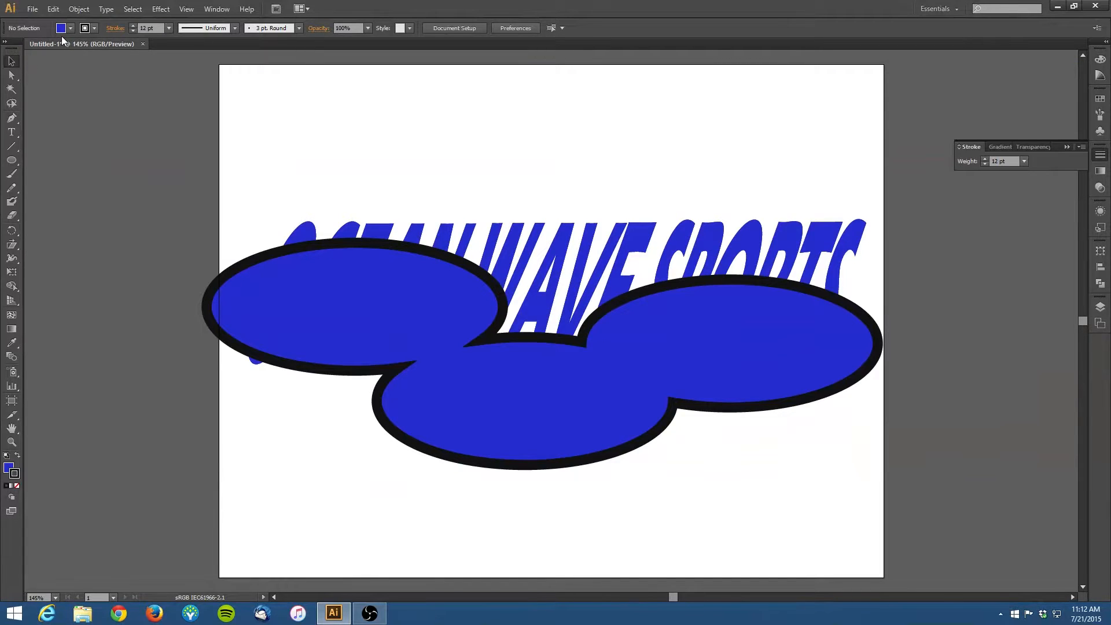
Step: Undo the recent changes back to the unstroked united row of ellipses
key("ctrl+z")
key("ctrl+z")
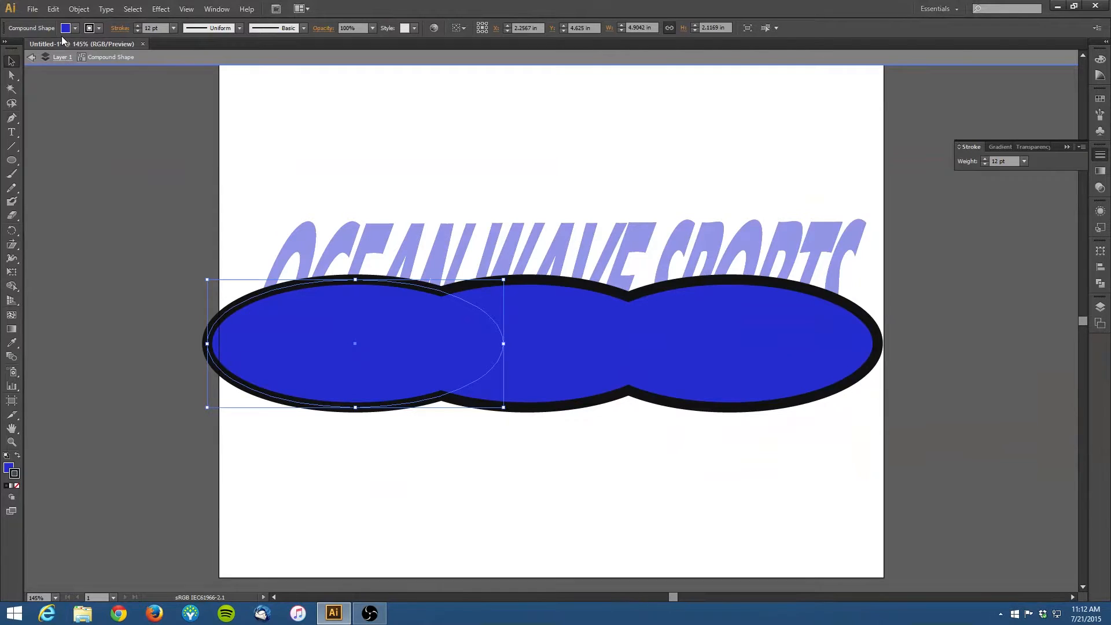
key("ctrl+z")
key("ctrl+z")
key("ctrl+z")
key("ctrl+z")
key("ctrl+z")
key("ctrl+z")
key("ctrl+z")
key("ctrl+z")
key("ctrl+z")
key("ctrl+z")
key("ctrl+z")
key("ctrl+z")
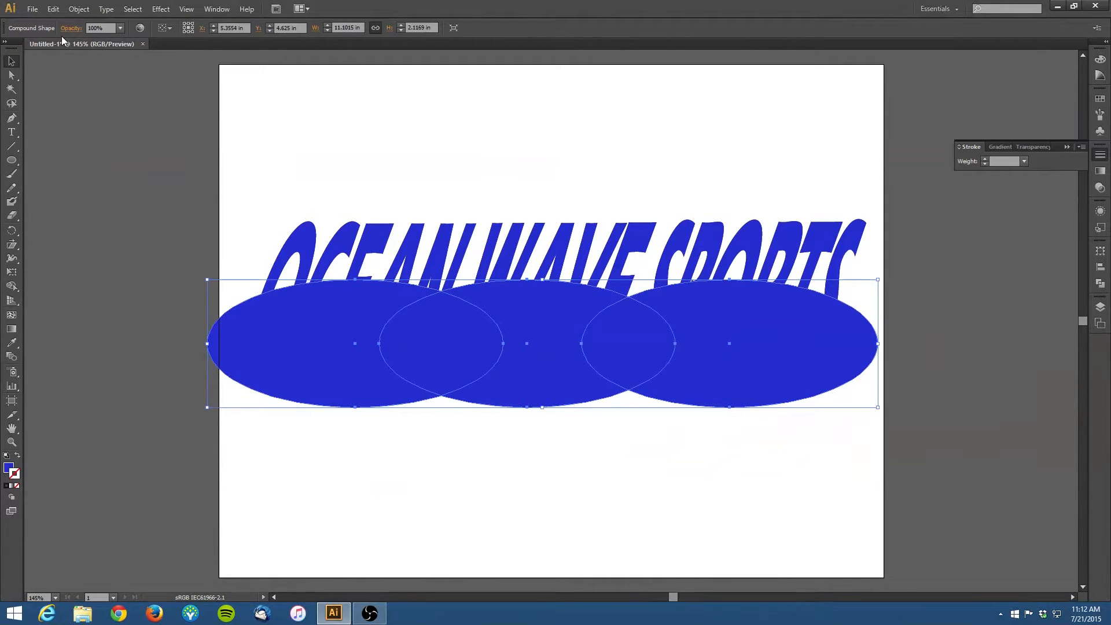
left_click(1066, 147)
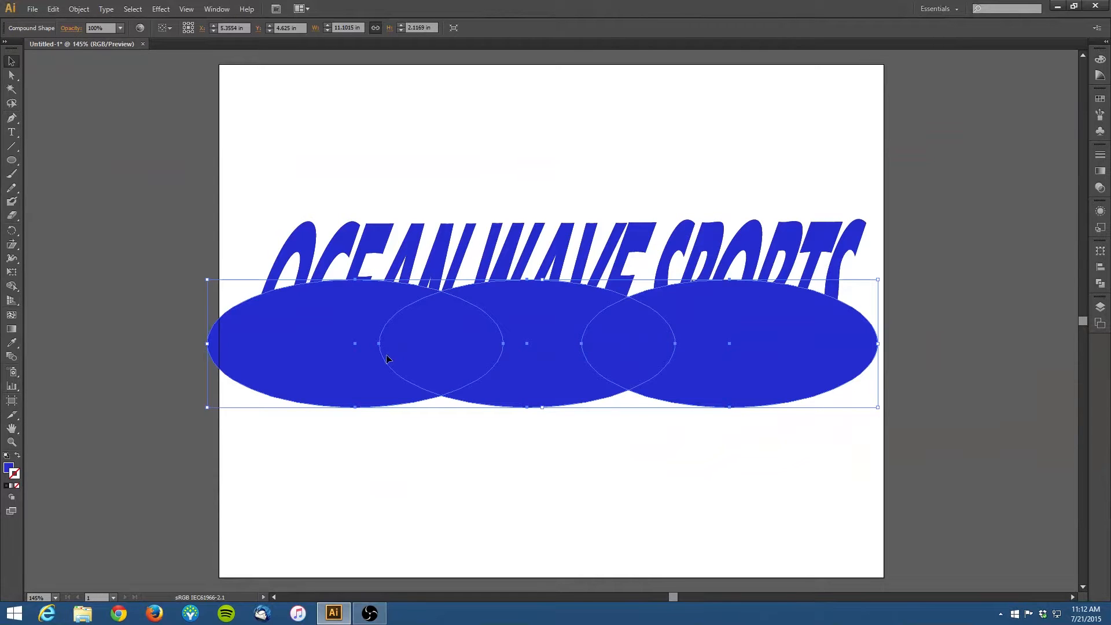
left_click_drag(414, 359, 413, 420)
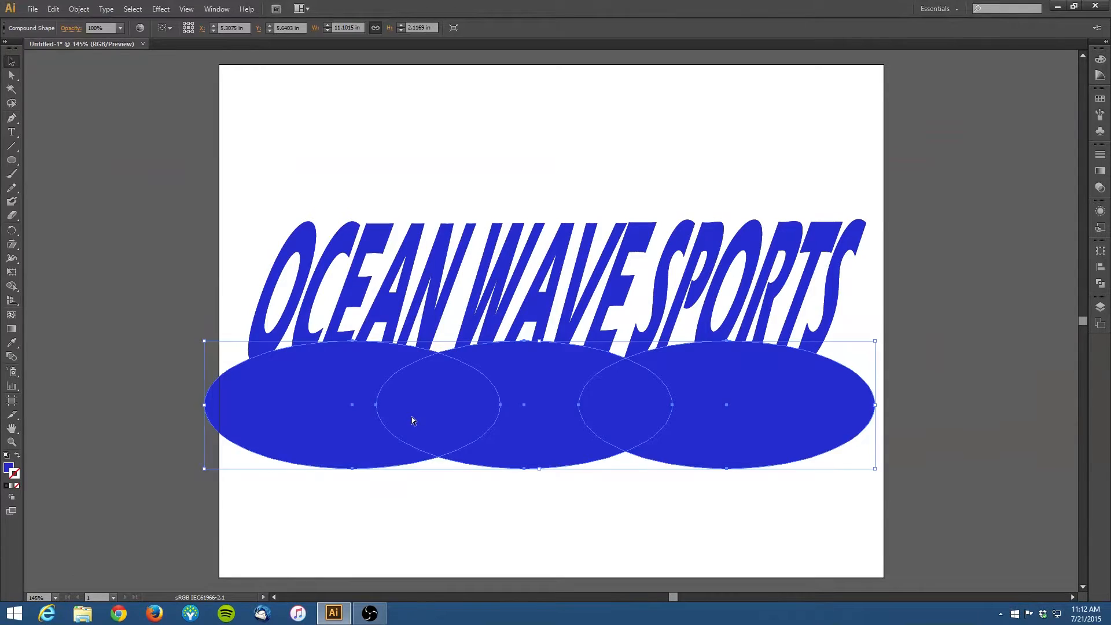
key("ctrl+z")
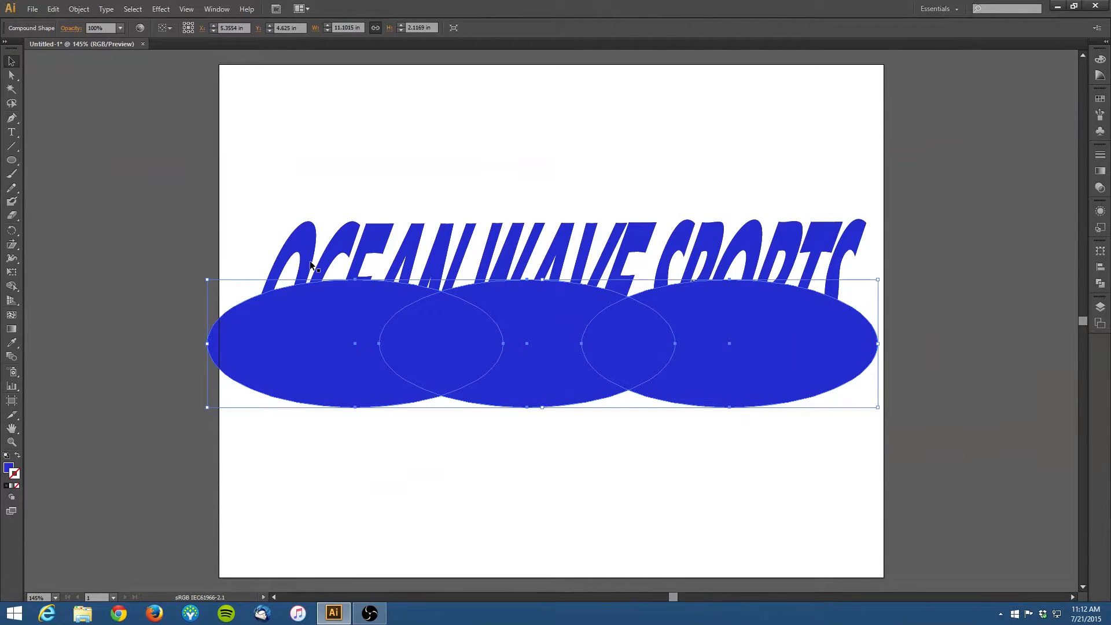
Step: Select the lettering together with the ellipse shape and combine them with the Pathfinder Intersect mode
left_click(311, 256, "shift")
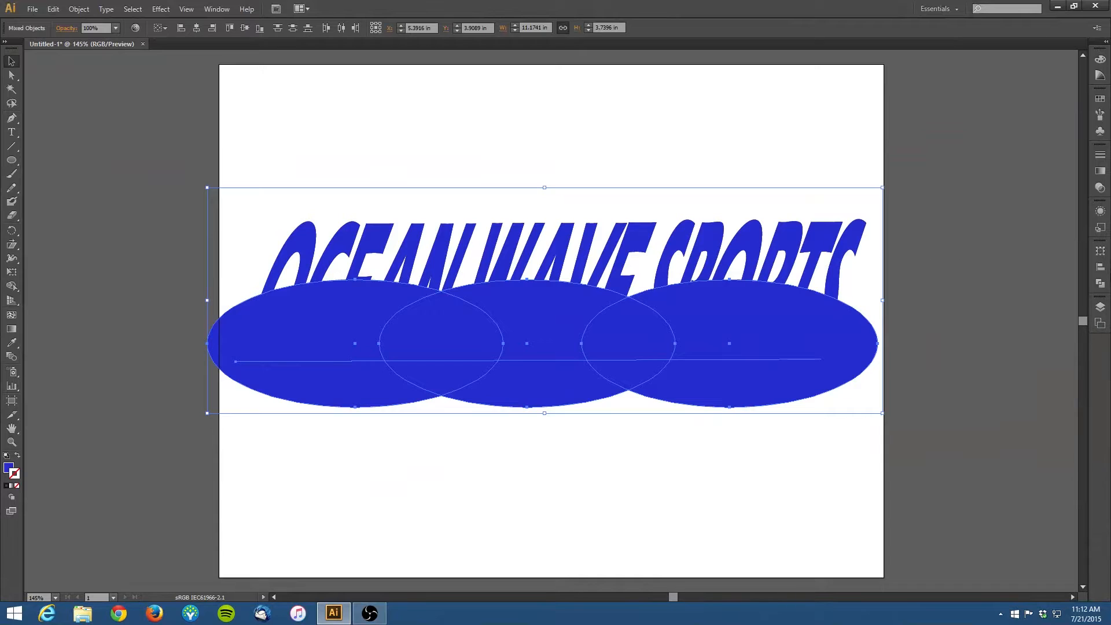
left_click(1098, 284)
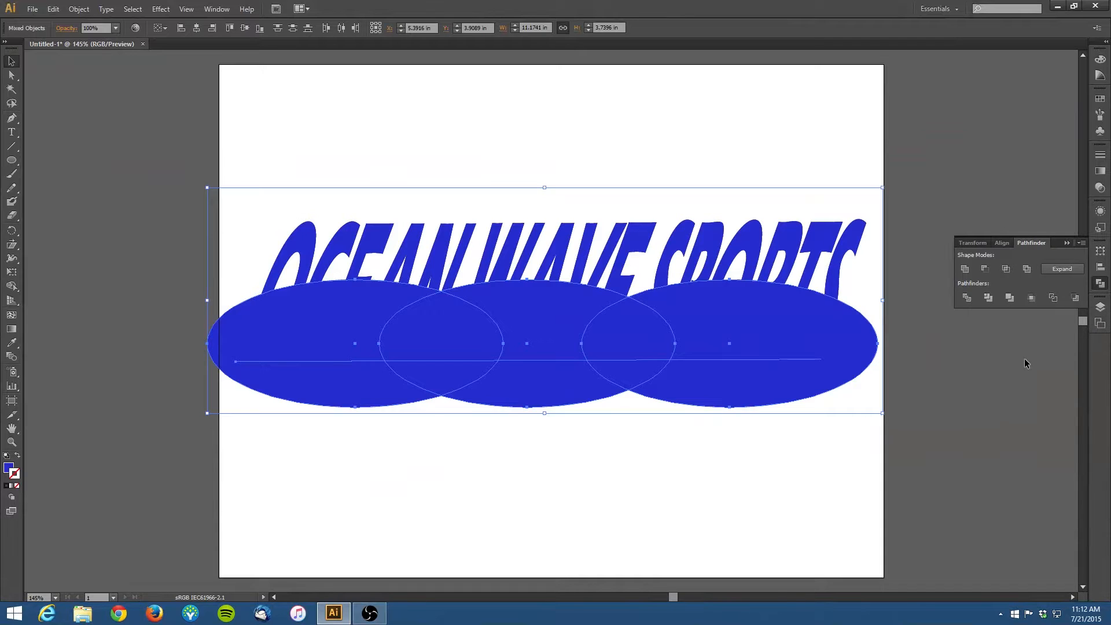
left_click(1006, 269)
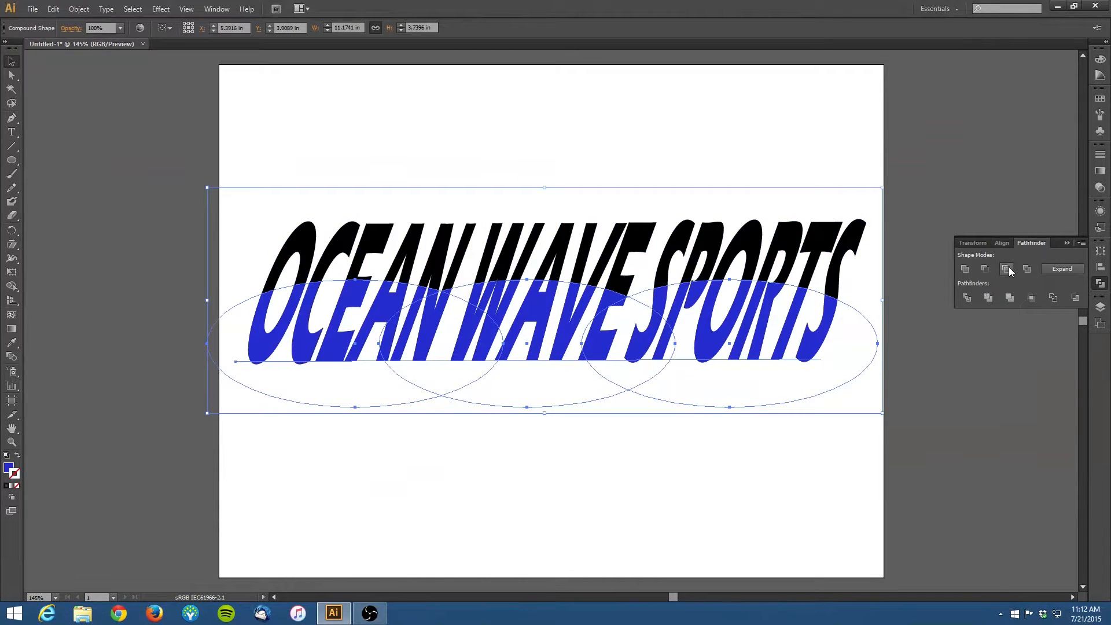
left_click(937, 461)
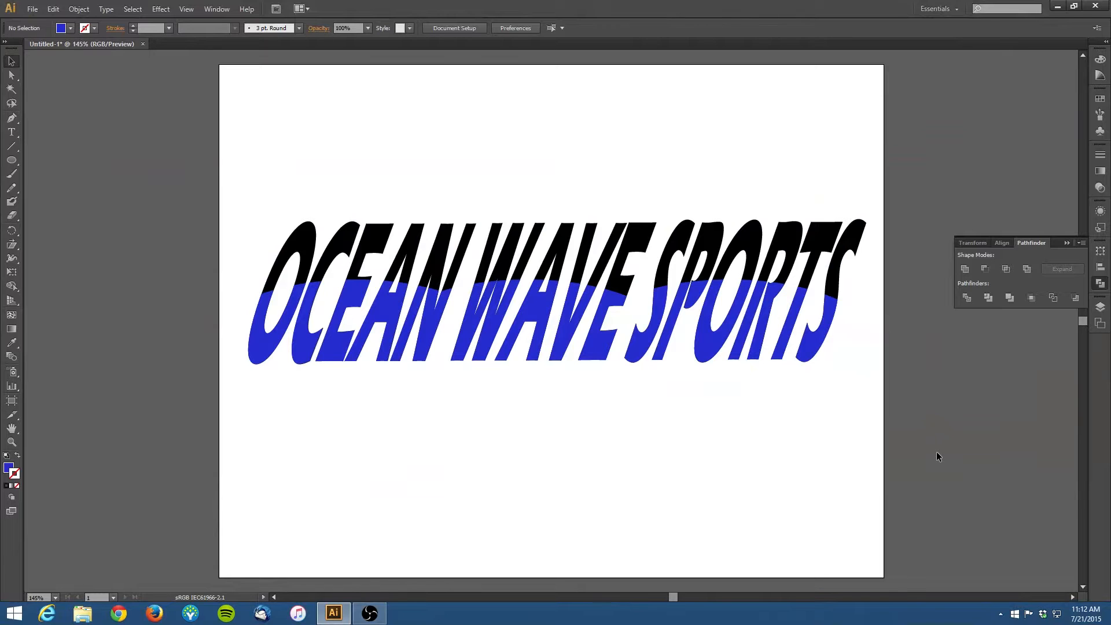
Step: Select the lettering inside the compound shape and fill it with aqua #16F4D3
left_click(440, 264)
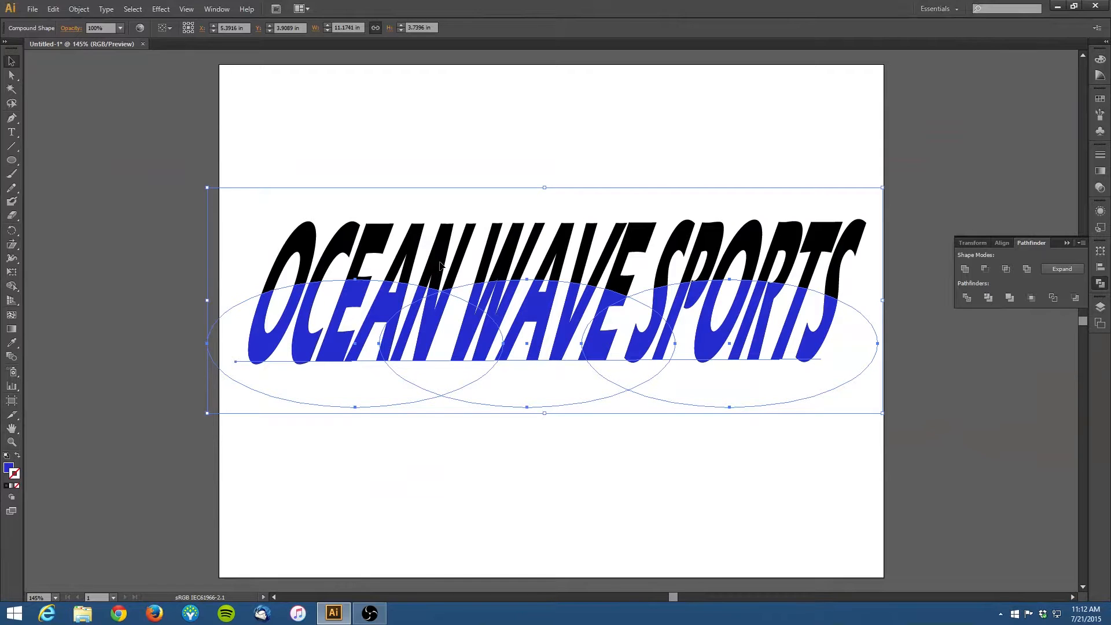
key("ctrl+shift+b")
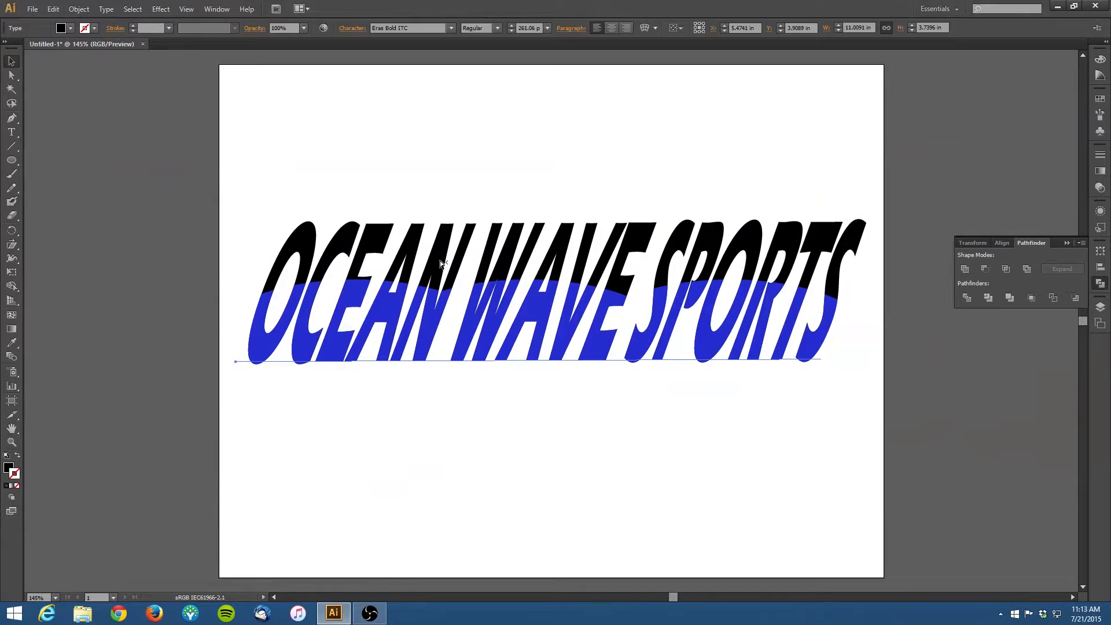
left_click(439, 259)
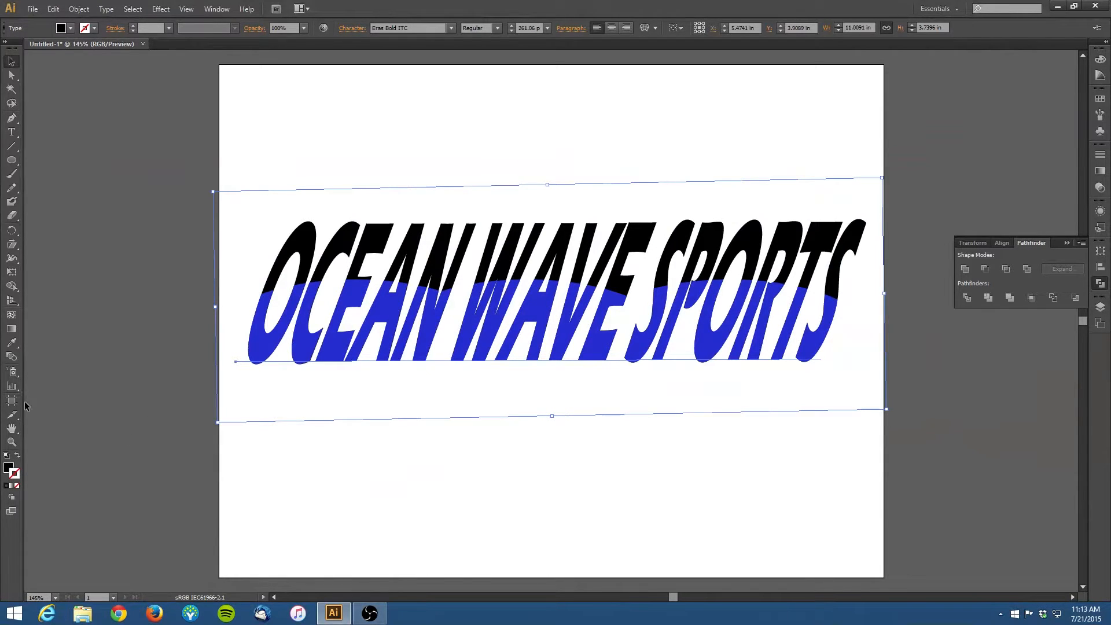
double_click(8, 467)
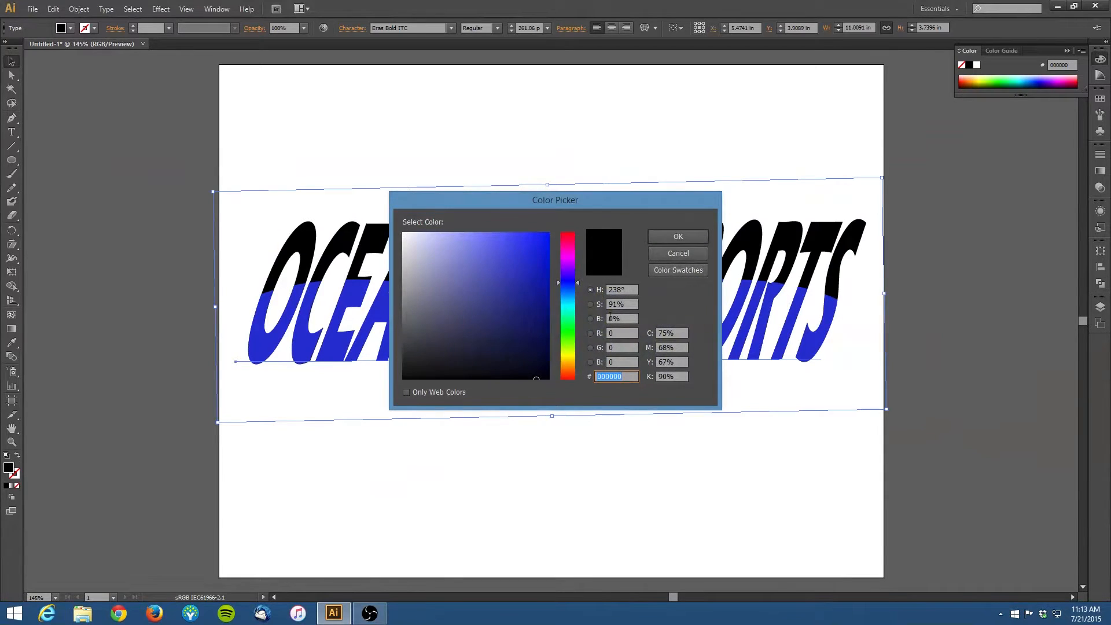
mouse_move(575, 308)
left_mouse_down()
mouse_move(574, 319)
mouse_move(573, 310)
left_mouse_up()
left_click(536, 239)
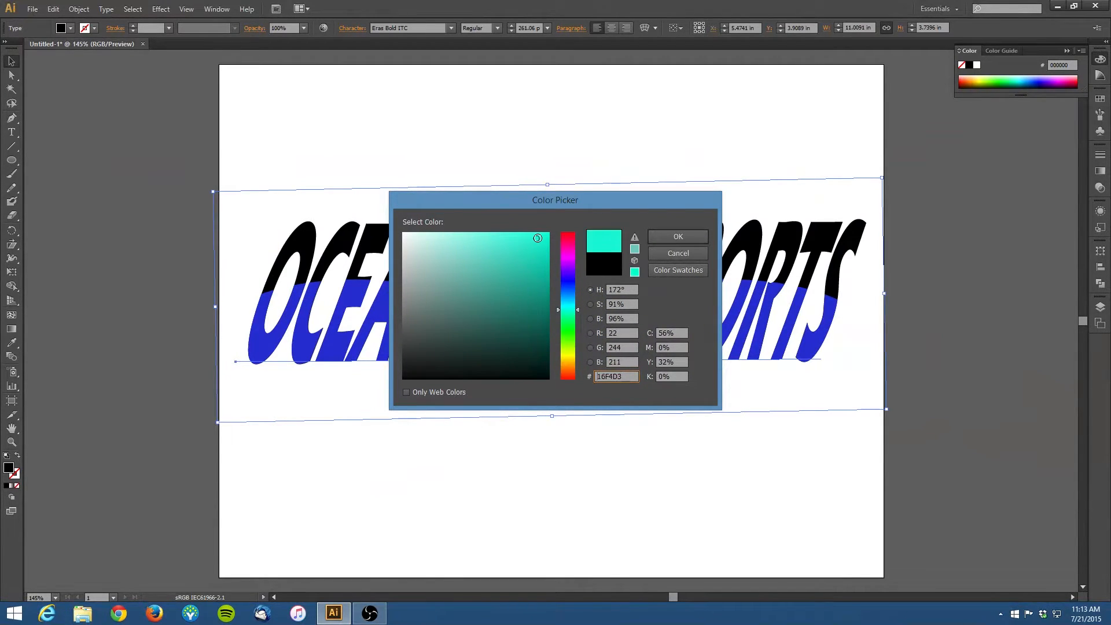
left_click(685, 232)
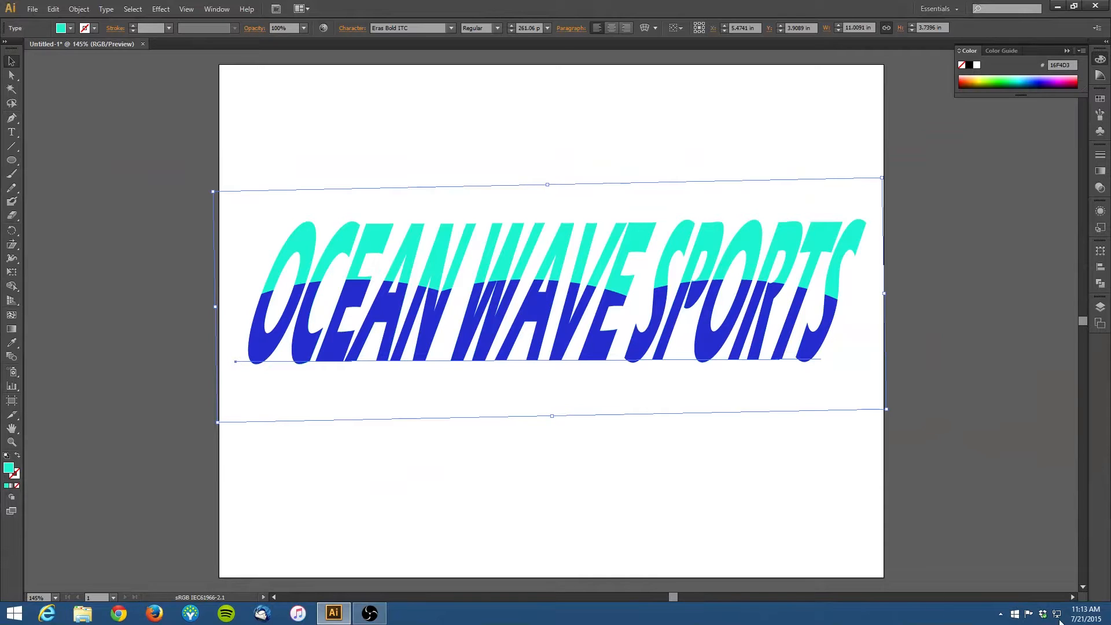
left_click(633, 139)
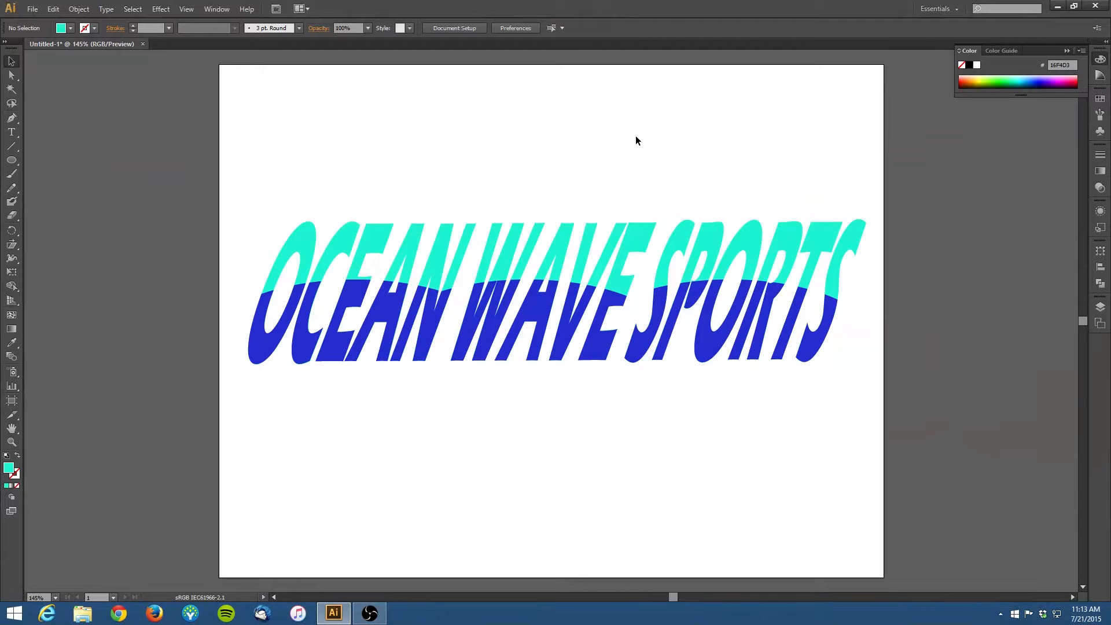
Step: With Direct Selection, raise the top anchor of the left ellipse to lift the wave line
left_click(430, 334)
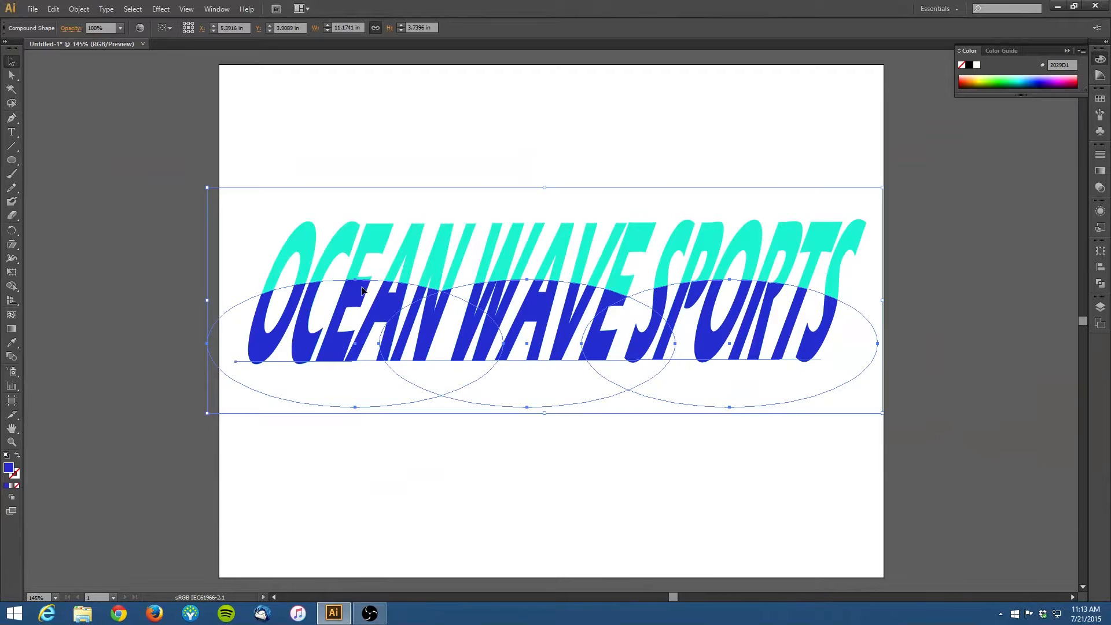
left_click(11, 75)
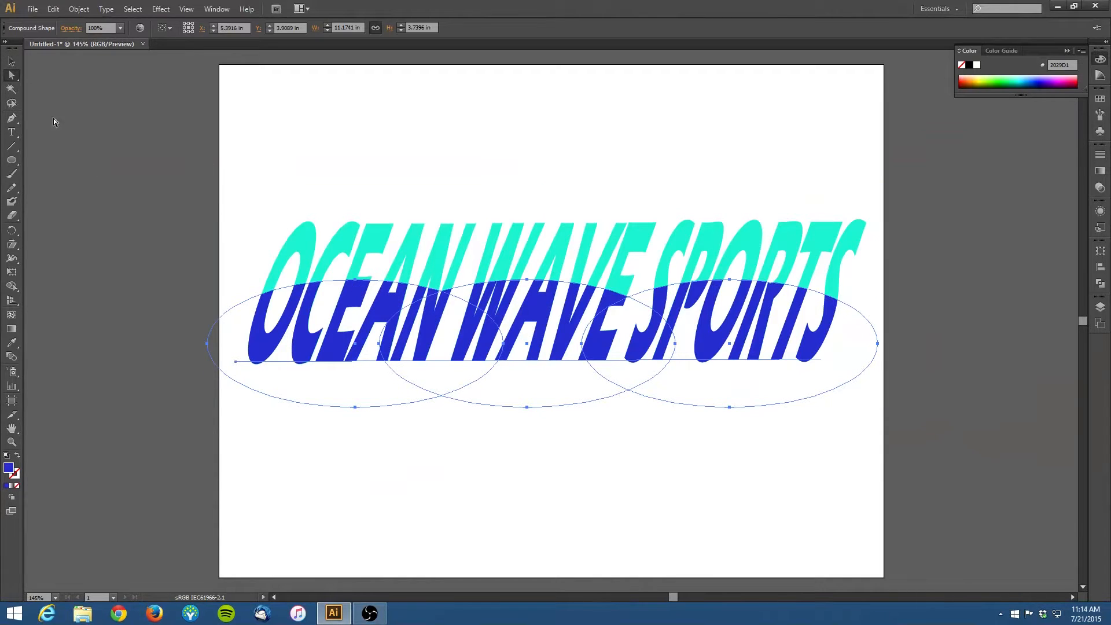
left_click(356, 279)
left_click_drag(355, 278, 354, 248)
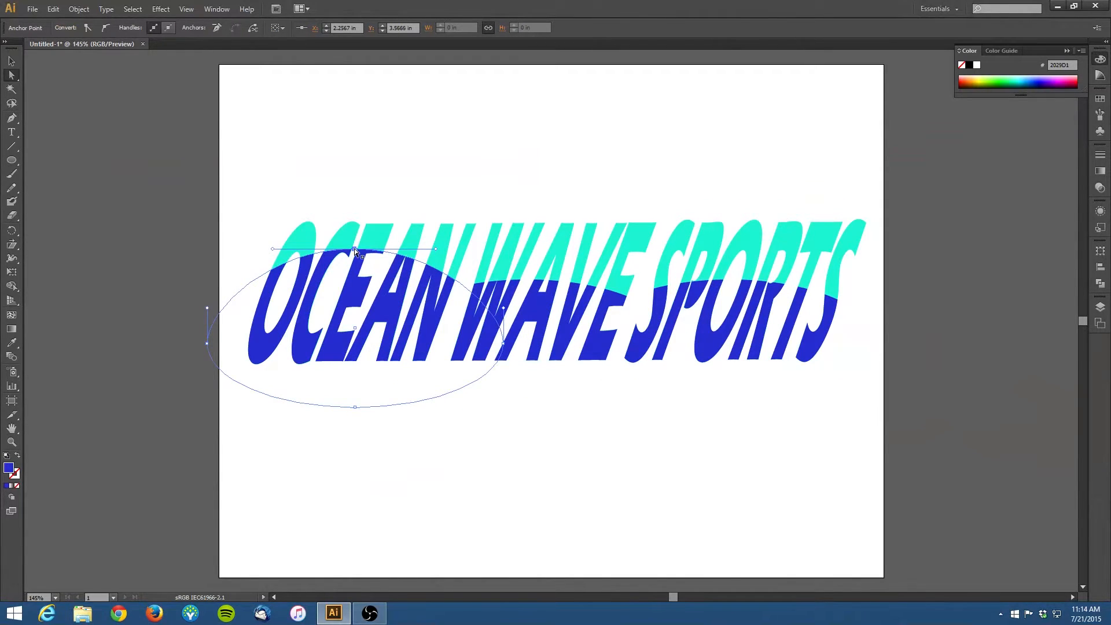
Step: Lower the middle ellipse and pull its left and right anchors inward to narrow it
left_click(537, 303)
left_click_drag(525, 279, 525, 288)
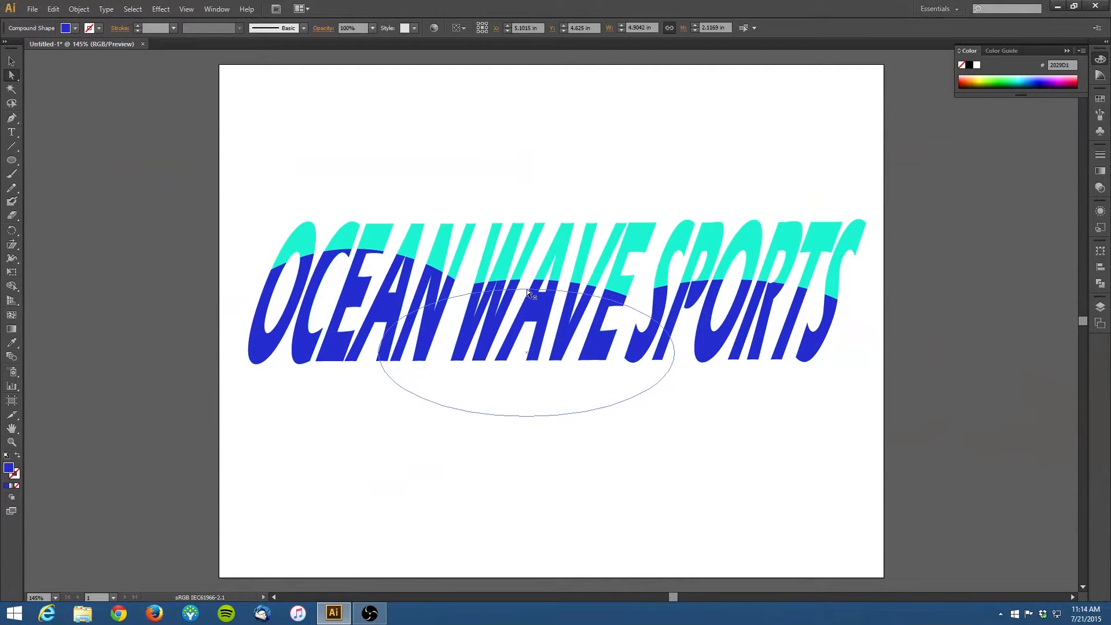
left_click(379, 352)
left_click_drag(380, 355, 406, 354)
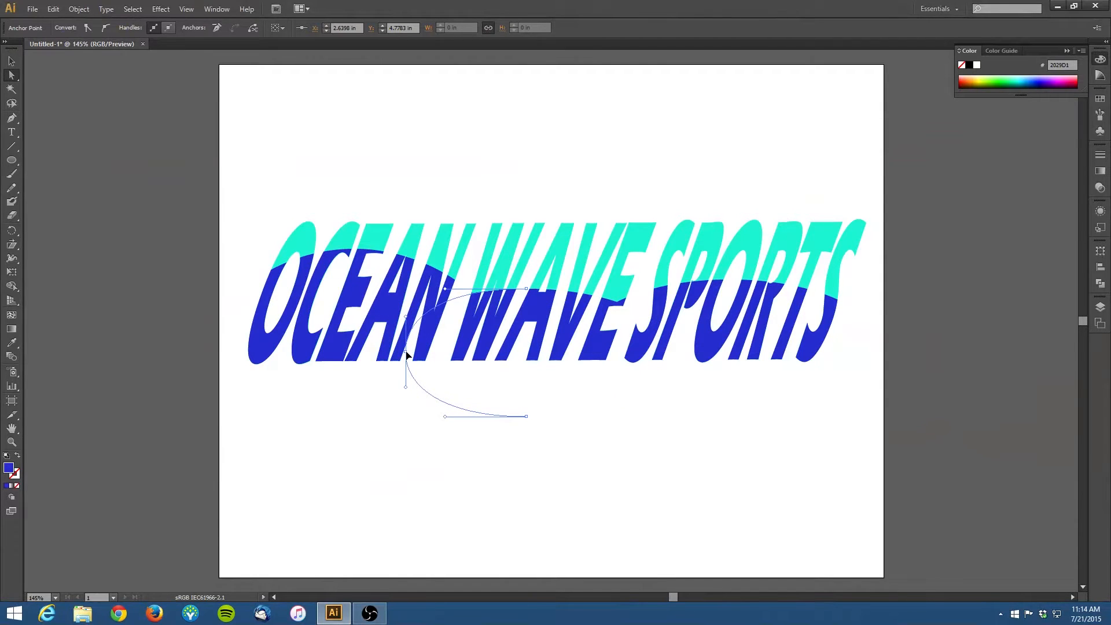
left_click(674, 353, "shift")
left_click_drag(675, 353, 650, 350)
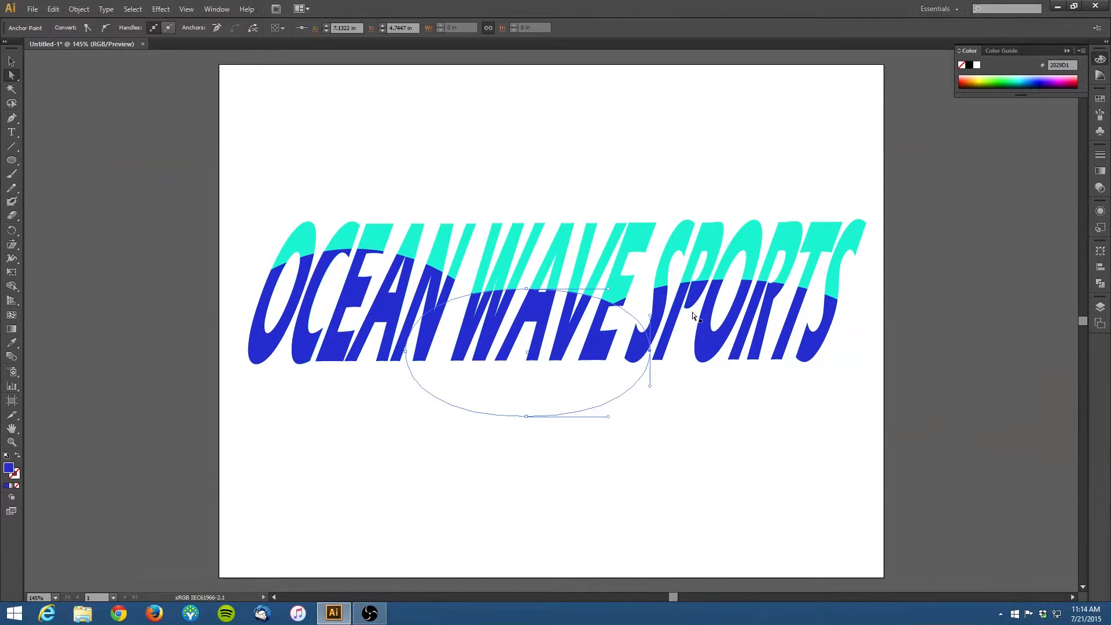
Step: Raise the right ellipse slightly and lengthen the left handle of its top anchor, then deselect
left_click(693, 298)
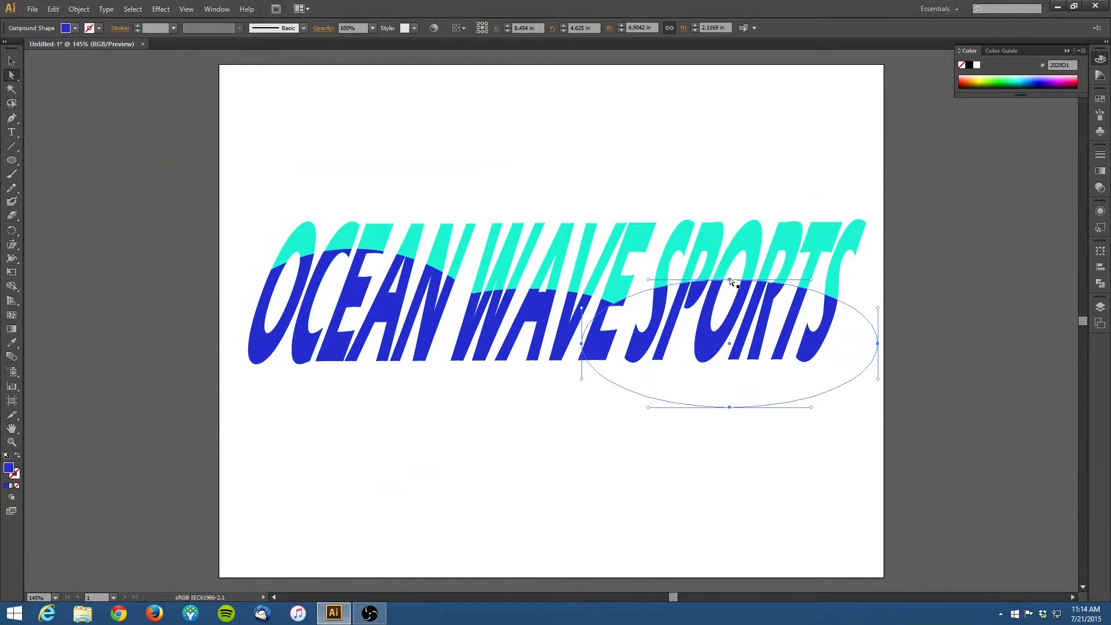
left_click_drag(729, 279, 727, 268)
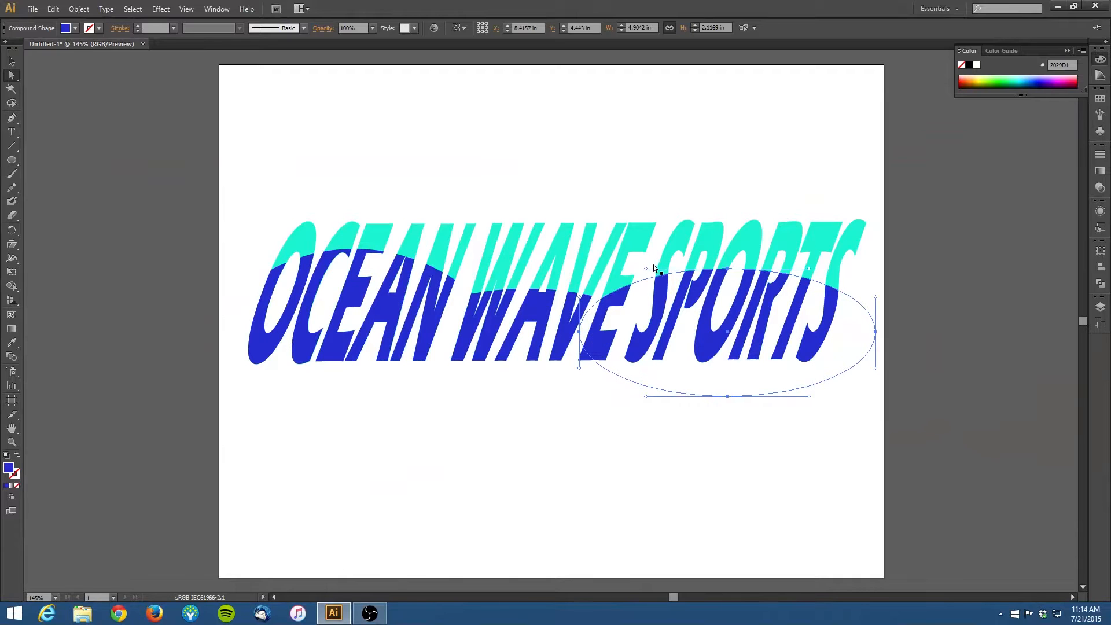
left_click(728, 269)
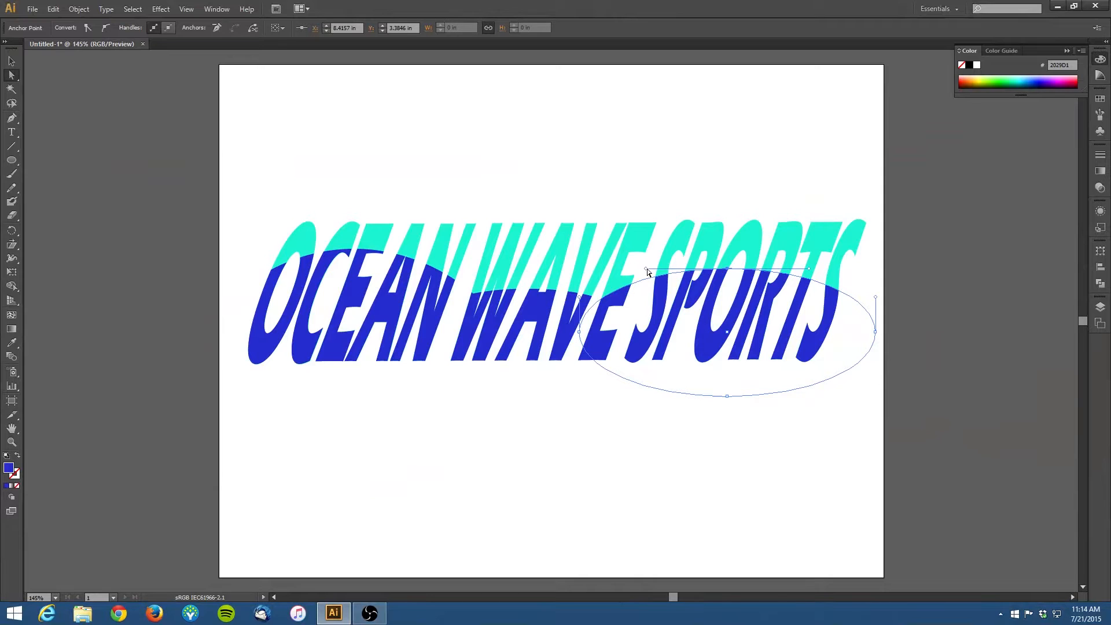
left_click_drag(646, 270, 707, 269)
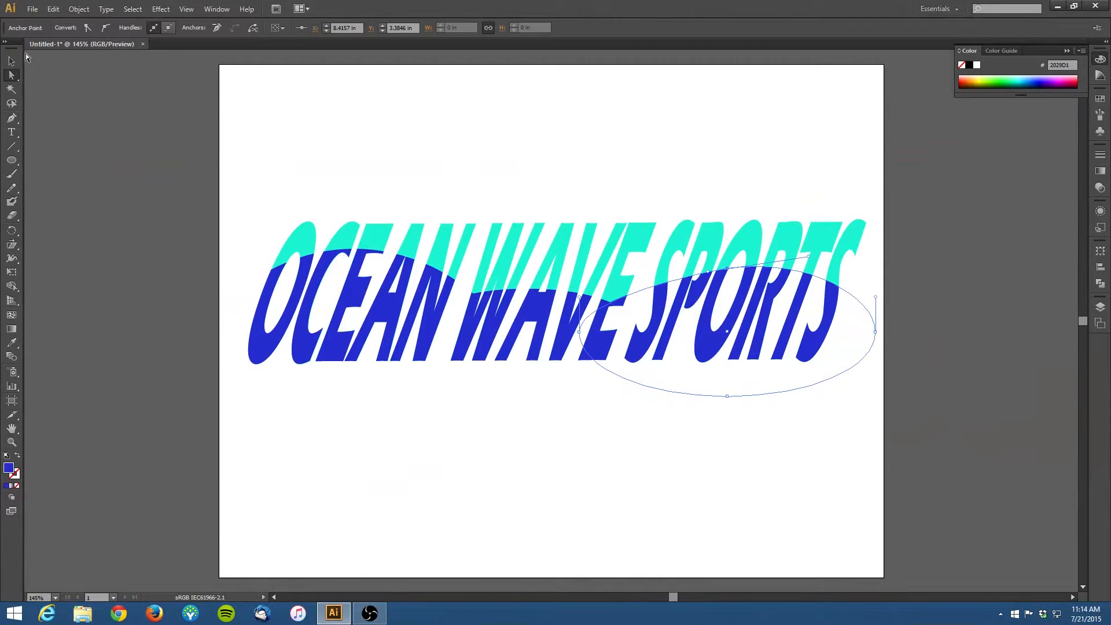
left_click(77, 85)
key("v")
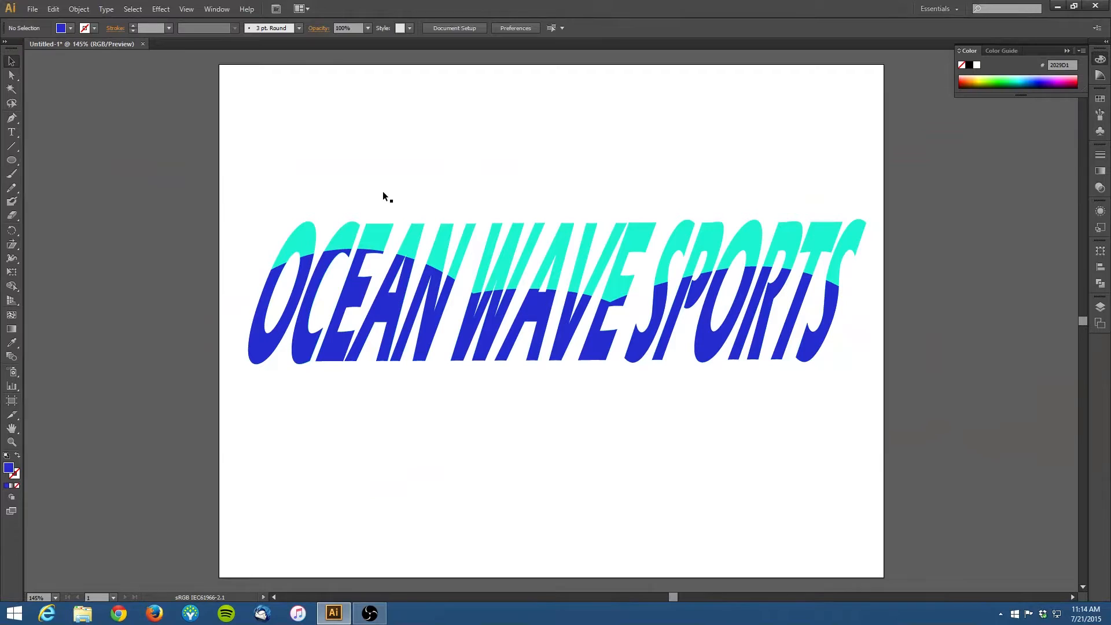
left_click(483, 217)
left_click(492, 178)
Step: Select the compound shape and nudge it down six steps
left_click(495, 329)
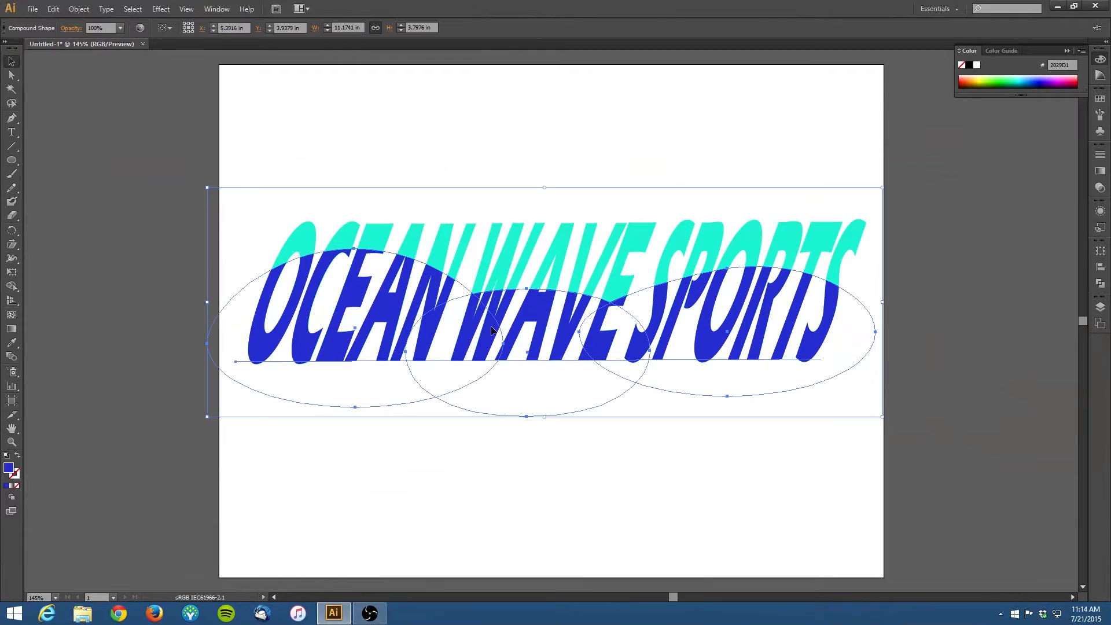
key("Down")
key("Down")
key("Down")
key("Down")
key("Down")
key("Down")
key("Down")
key("Down")
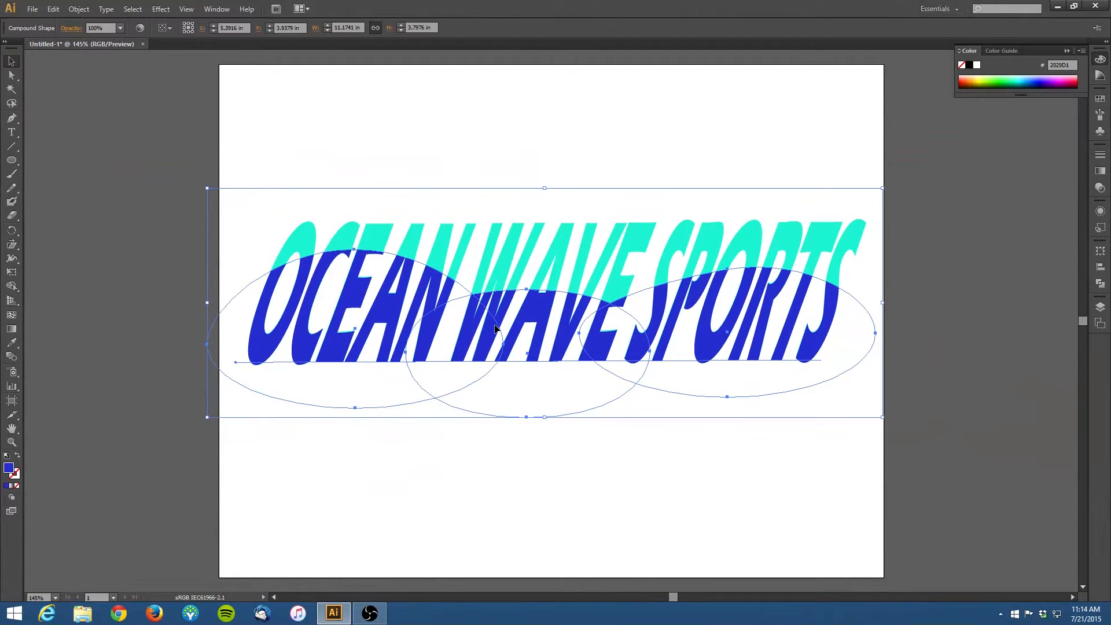
key("Down")
key("Down")
key("Down")
key("Down")
key("Down")
key("Down")
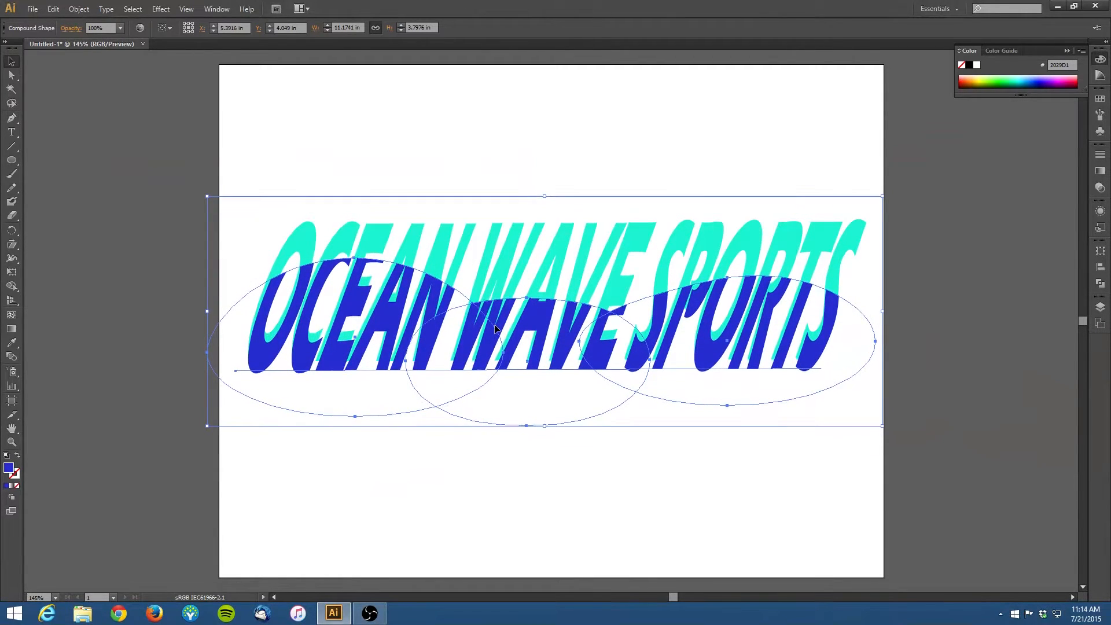
Step: Nudge the compound shape in small steps to fine-tune the wave line's position across the lettering
key("Down")
key("Down")
key("Down")
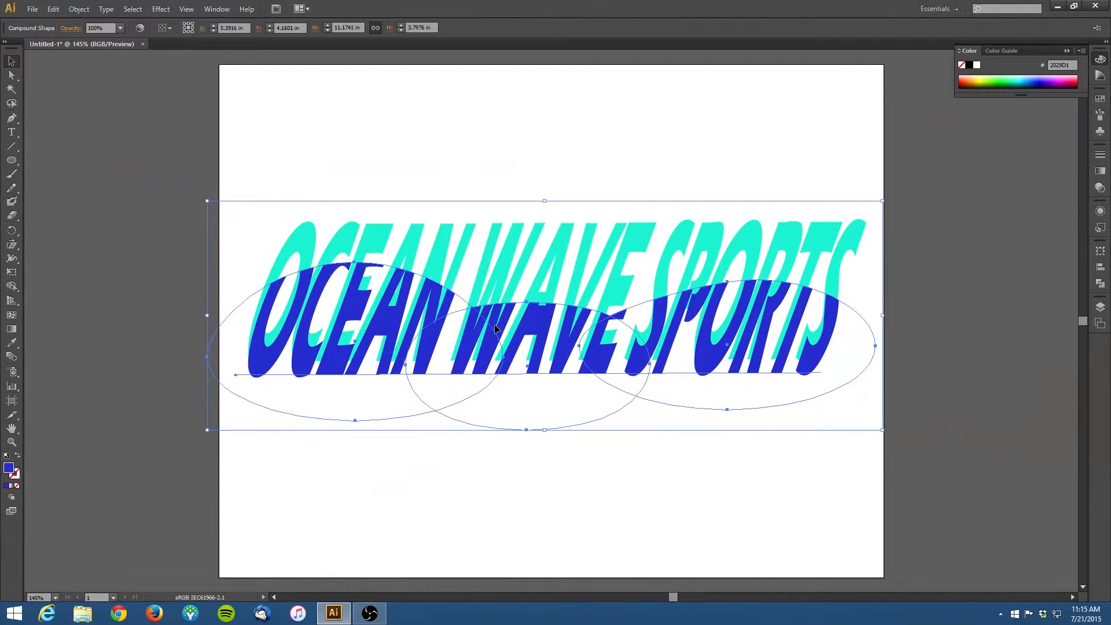
key("Right")
key("Right")
key("Right")
key("Up")
key("Up")
key("Up")
key("Up")
key("Up")
key("Up")
key("Up")
key("Up")
key("Up")
key("Up")
key("Up")
key("Up")
key("Up")
key("Up")
key("Up")
key("Up")
key("Up")
key("Up")
key("Up")
key("Up")
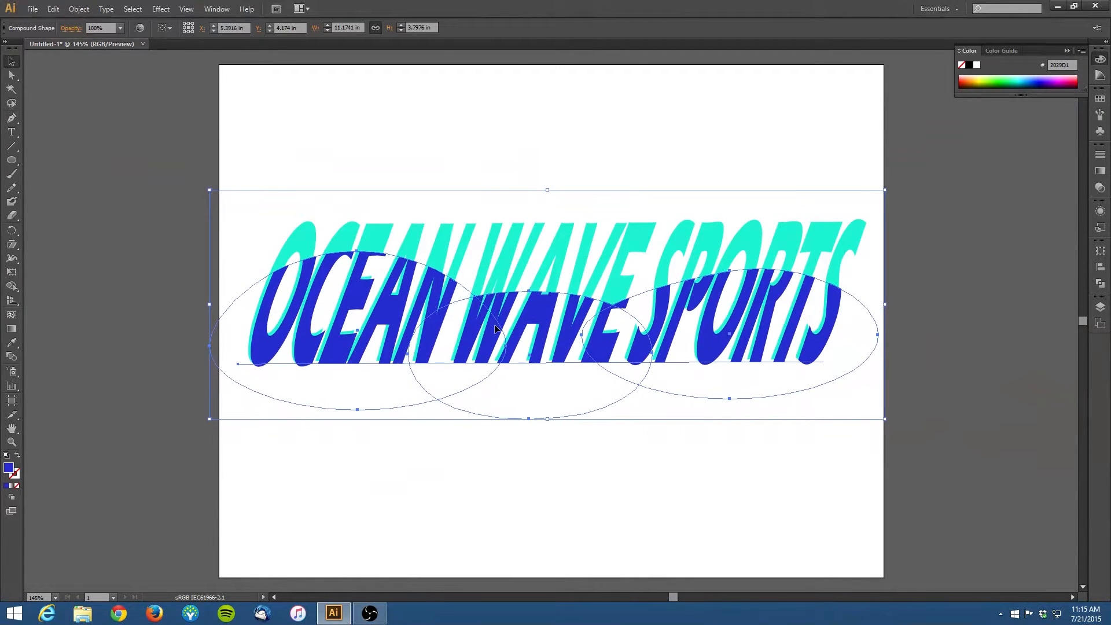
key("Right")
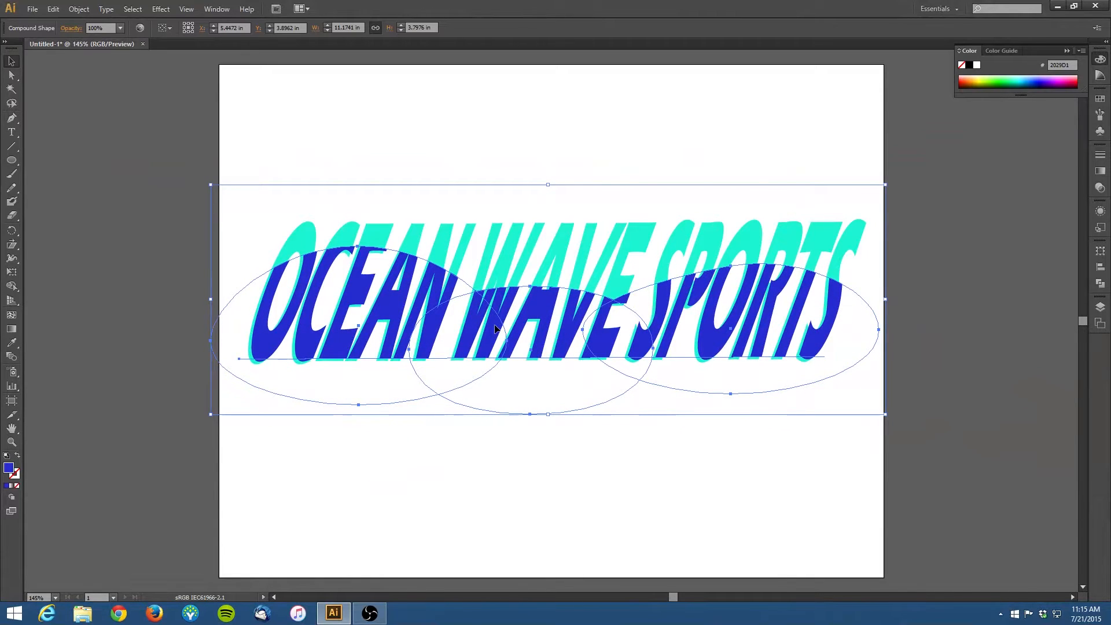
key("Down")
key("Down")
key("Down")
key("Left")
key("Down")
key("Down")
key("Down")
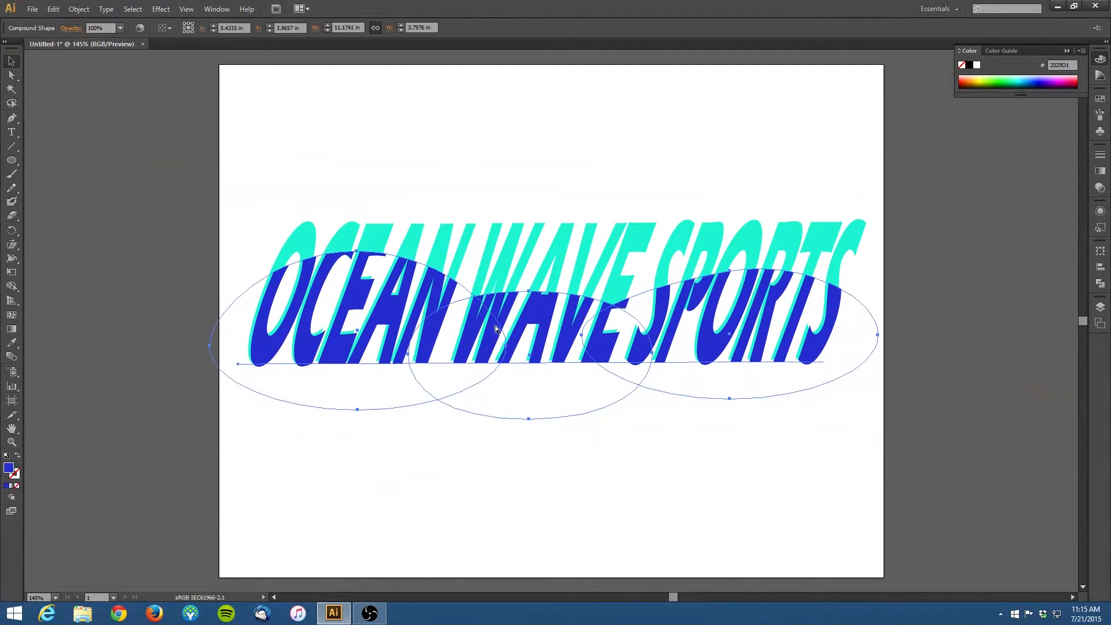
key("Down")
key("Down")
key("Down")
key("Down")
key("Down")
key("Down")
key("Down")
key("Left")
key("Left")
key("Left")
key("Up")
key("Up")
key("Up")
key("Up")
key("Up")
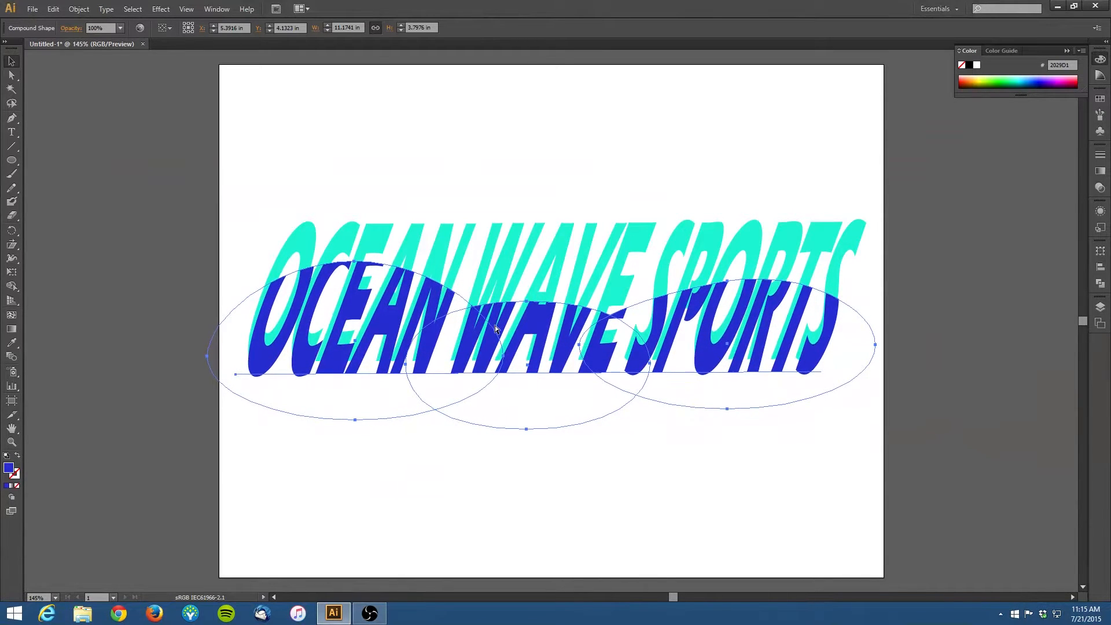
key("Up")
key("Up")
key("Up")
key("Up")
key("Up")
key("Up")
key("Up")
key("Up")
key("Up")
key("Up")
key("Up")
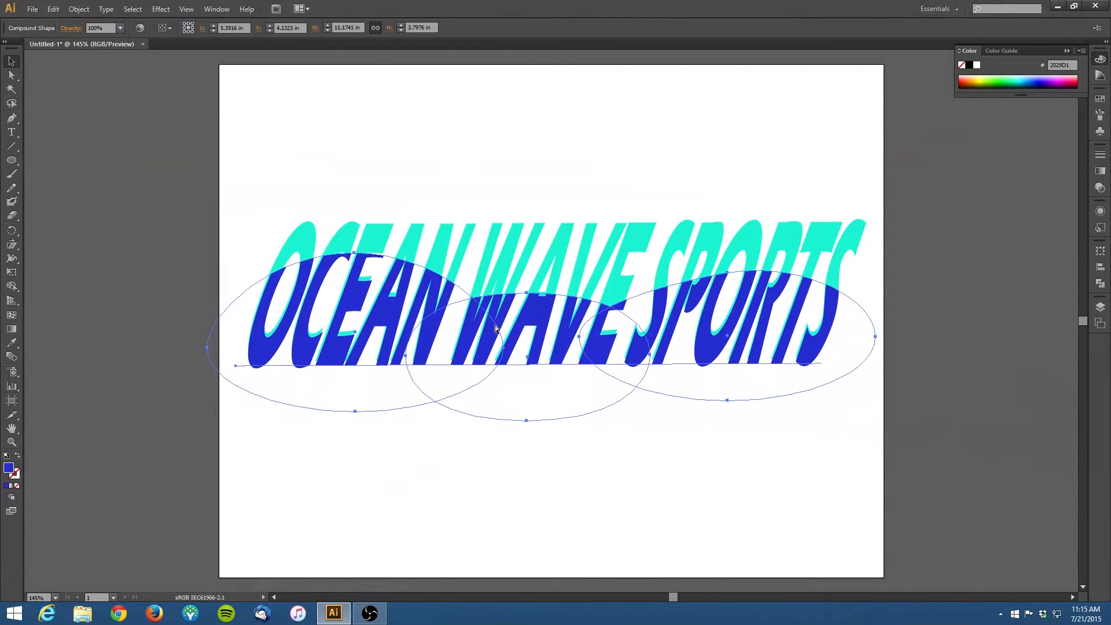
key("Up")
key("Up")
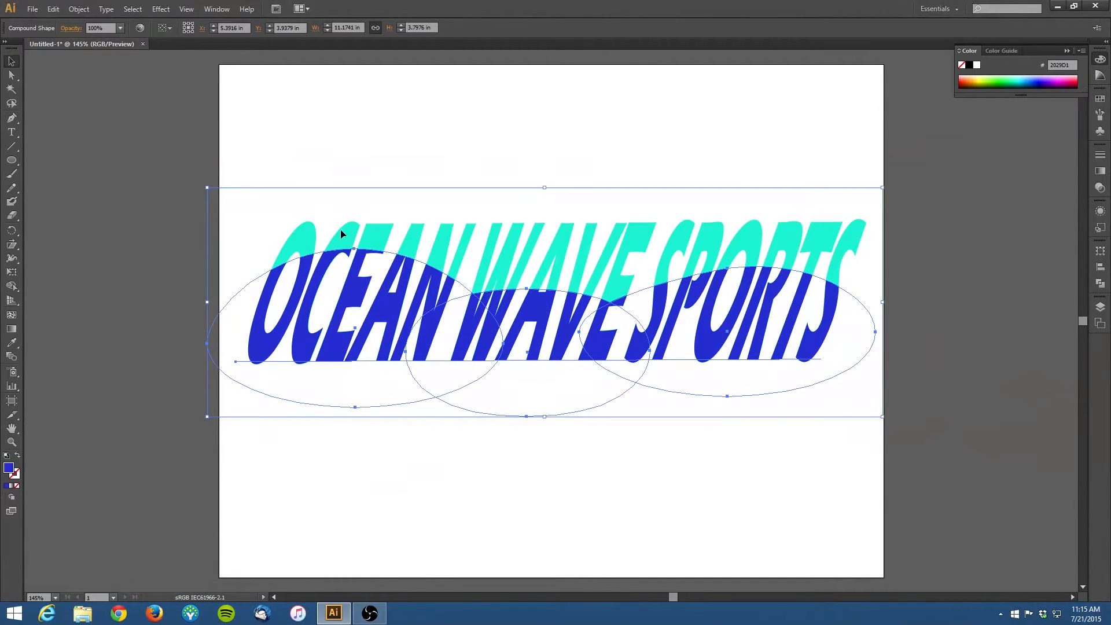
Step: Enter the compound shape in isolation, select the ellipses and nudge them down nine steps
double_click(394, 310)
left_click(394, 312)
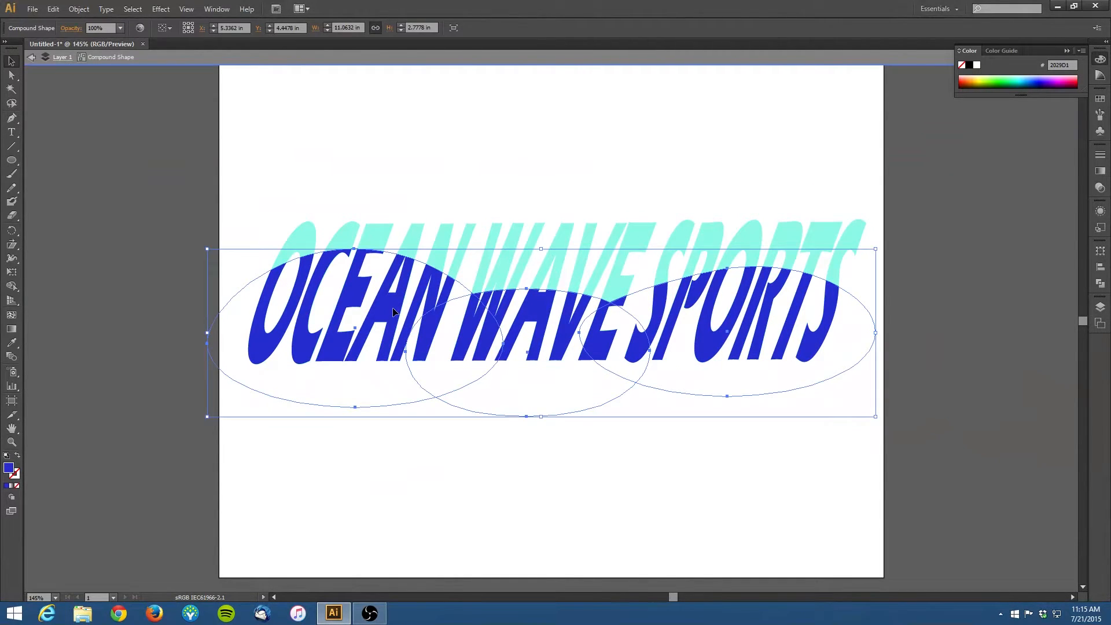
key("Down")
key("Down")
key("Down")
key("Down")
key("Down")
key("Down")
key("Down")
key("Down")
key("Down")
key("Down")
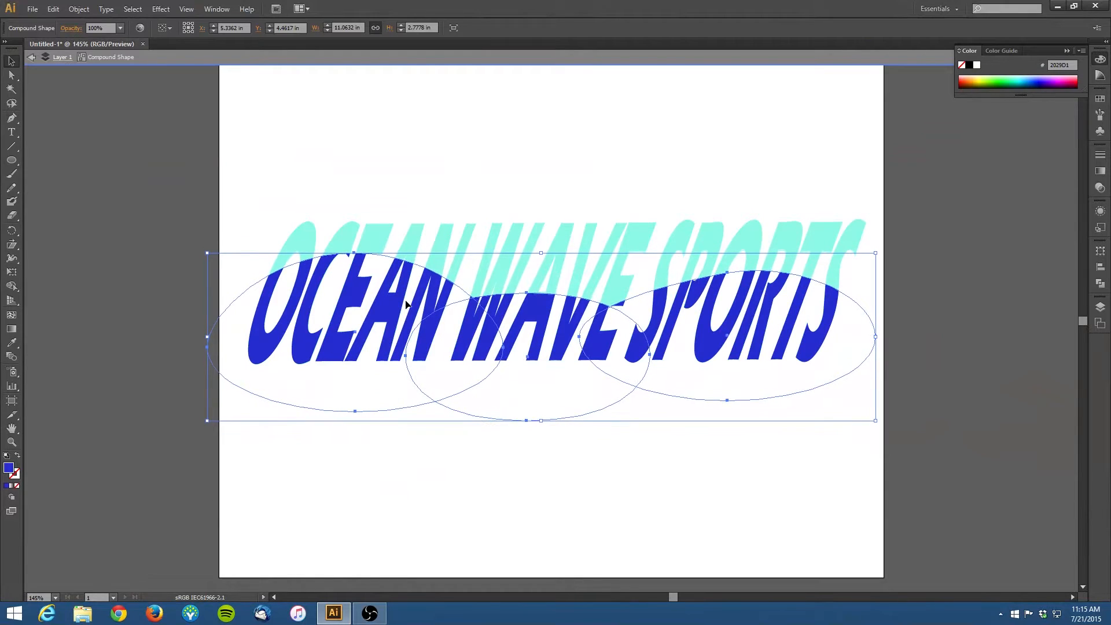
key("Down")
key("Down")
key("Down")
key("Down")
key("Down")
key("Down")
key("Down")
key("Down")
key("Down")
key("Down")
key("Down")
key("Down")
key("Down")
key("Down")
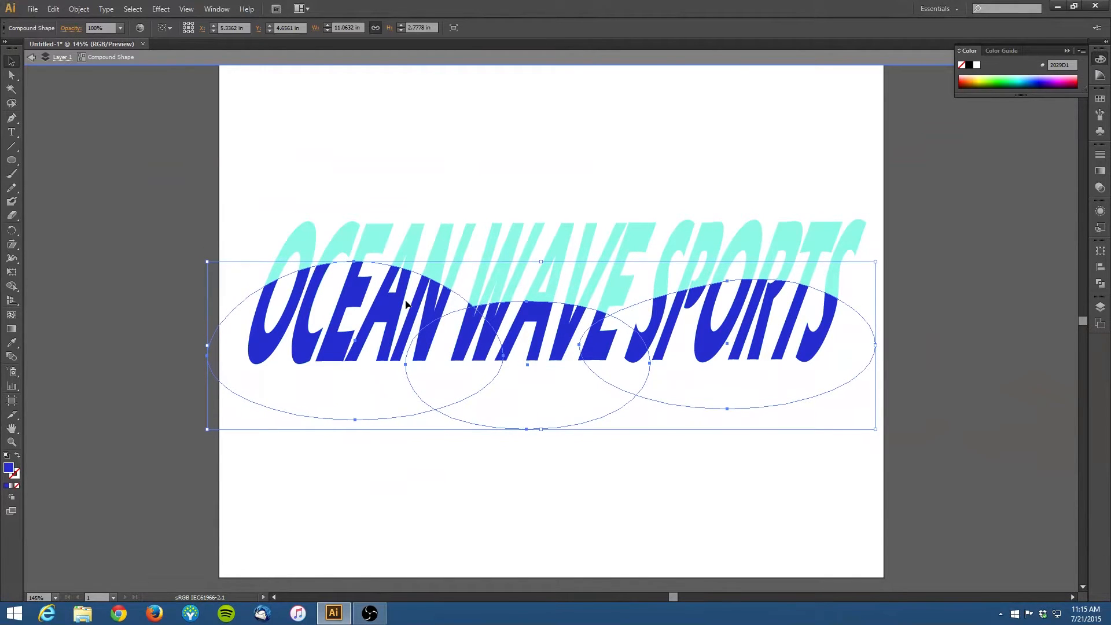
key("Down")
key("Down")
key("Down")
key("Down")
key("Down")
key("Down")
key("Down")
key("Down")
key("Down")
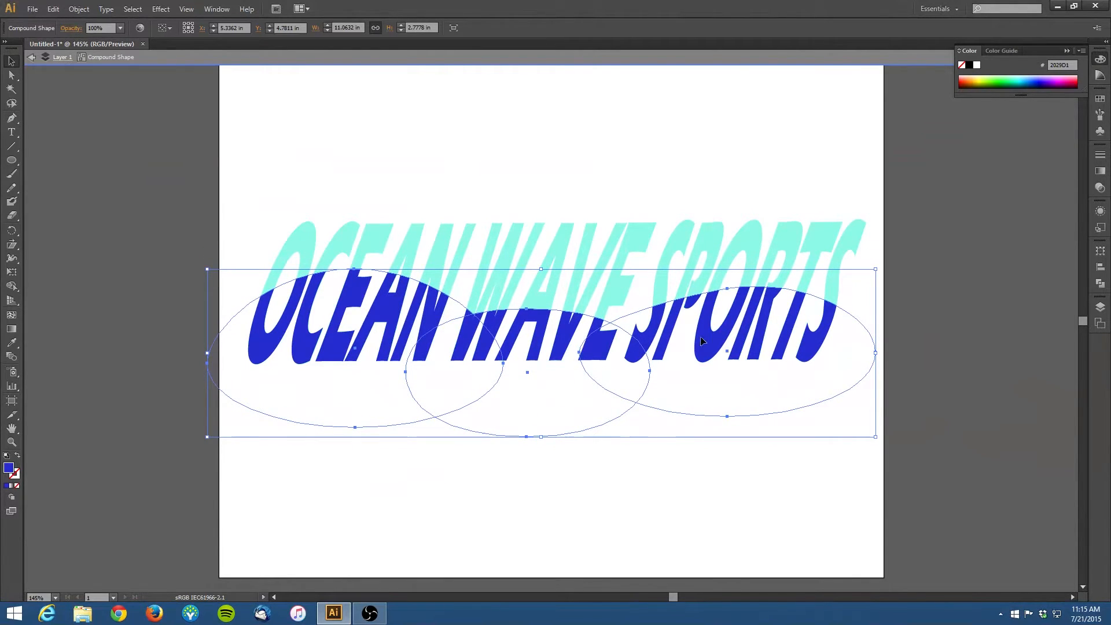
Step: Squeeze the ellipses from both sides and from top and bottom to about 10.24 in by 1.71 in, then exit isolation
left_click_drag(875, 353, 851, 354)
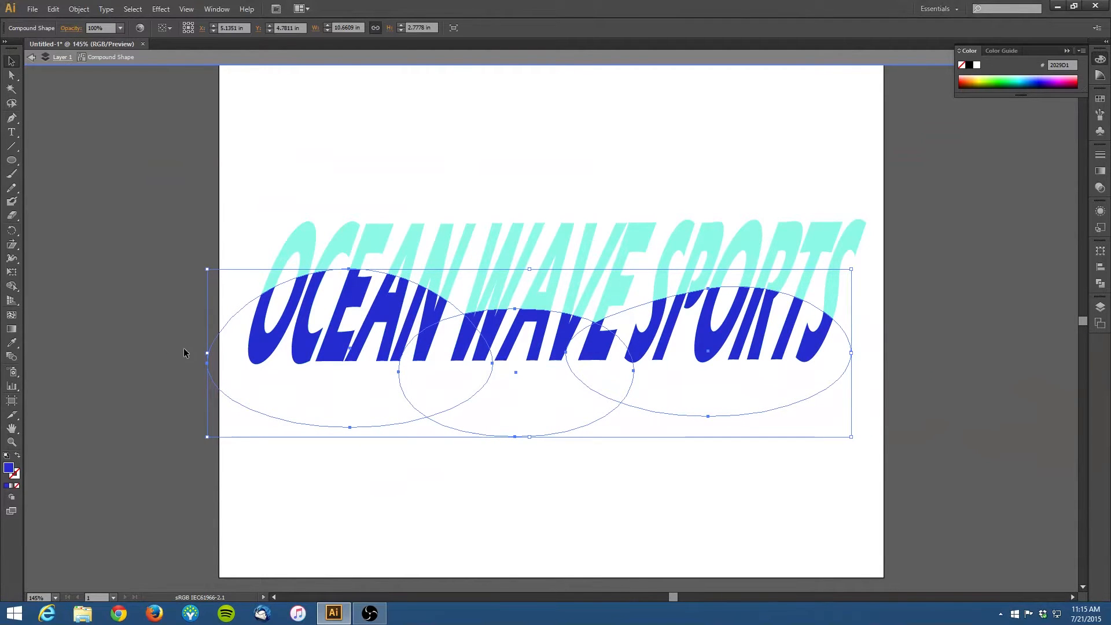
left_click_drag(208, 352, 234, 352)
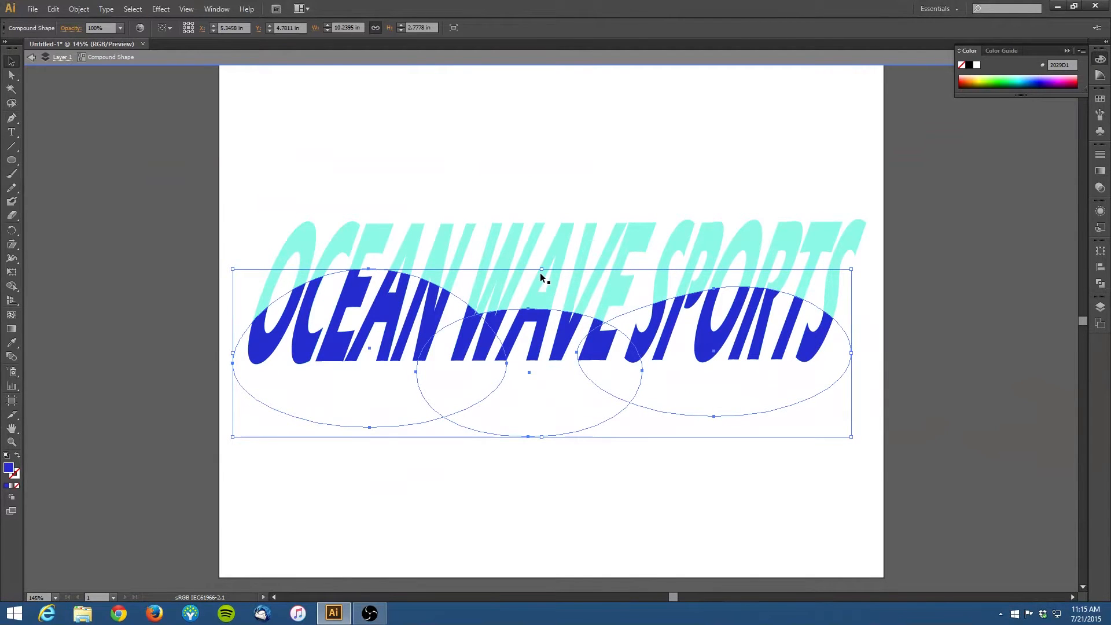
left_click_drag(542, 270, 542, 290)
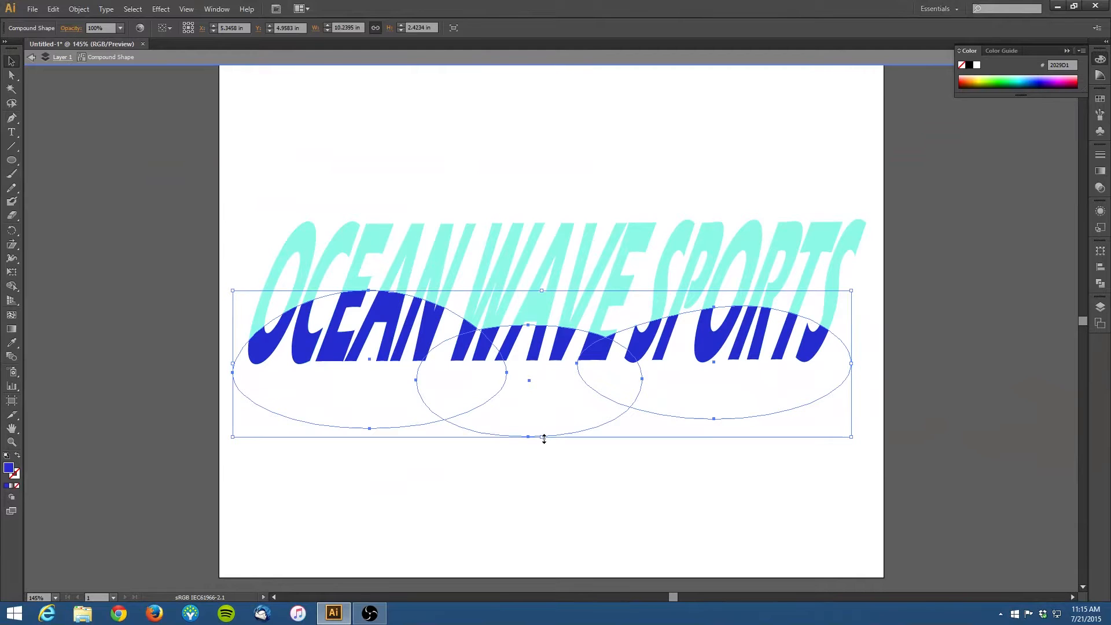
left_click_drag(541, 438, 537, 394)
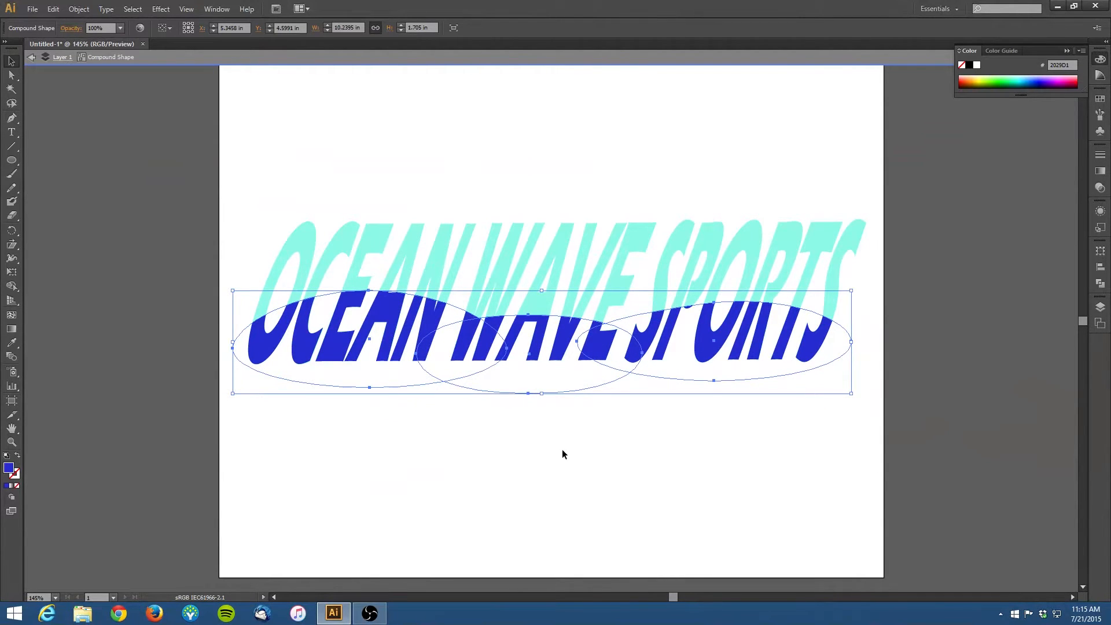
left_click(35, 58)
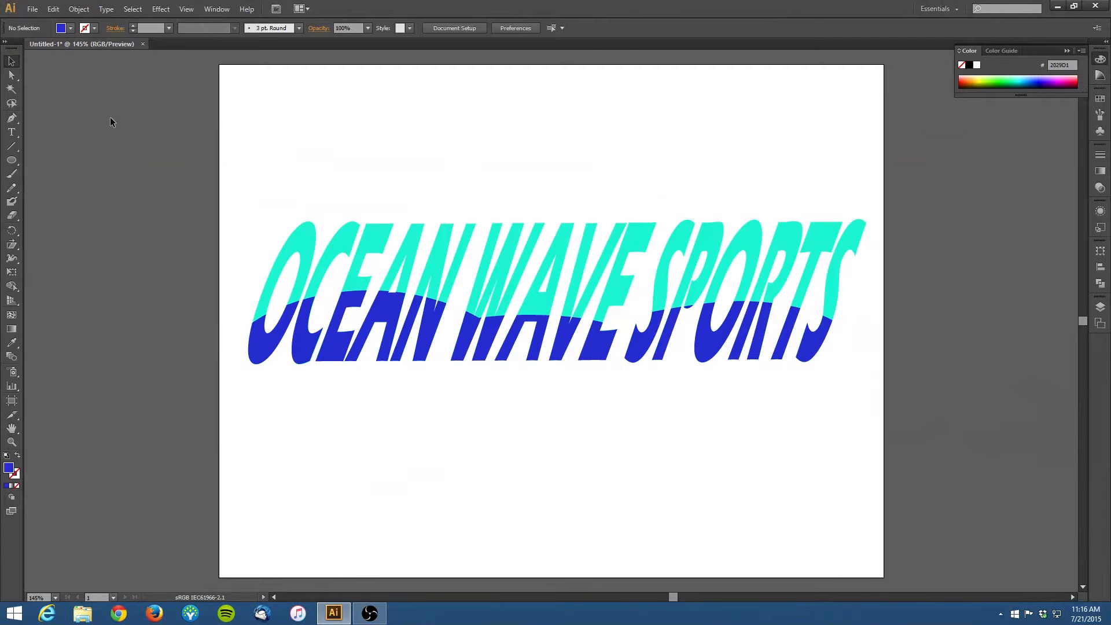
Step: Expand the appearance of the compound shape, then deselect it
left_click(375, 329)
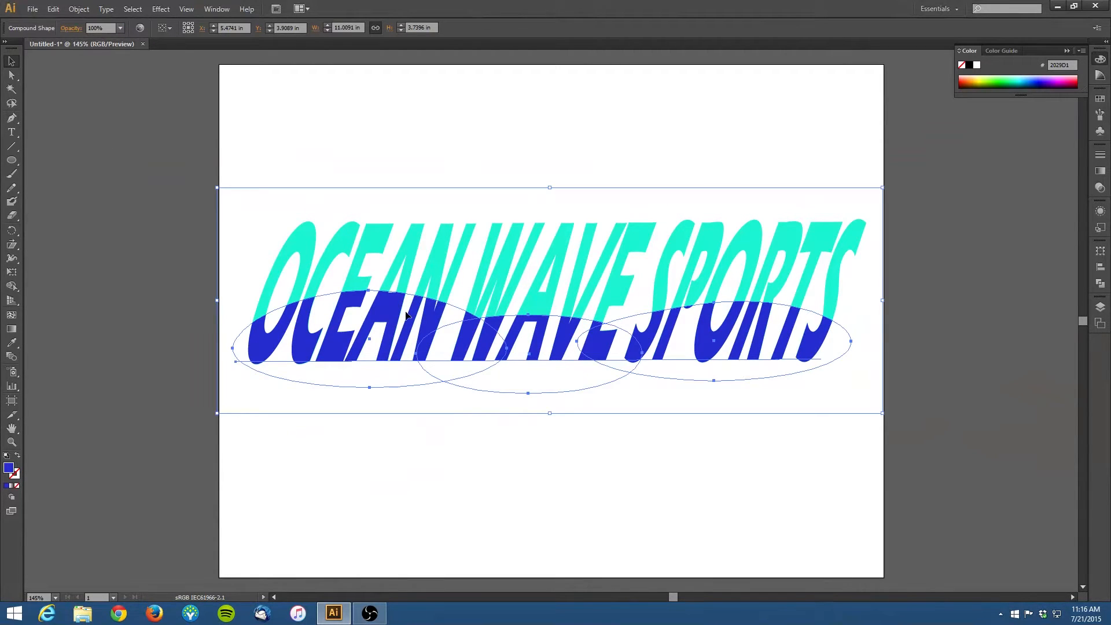
left_click(1100, 283)
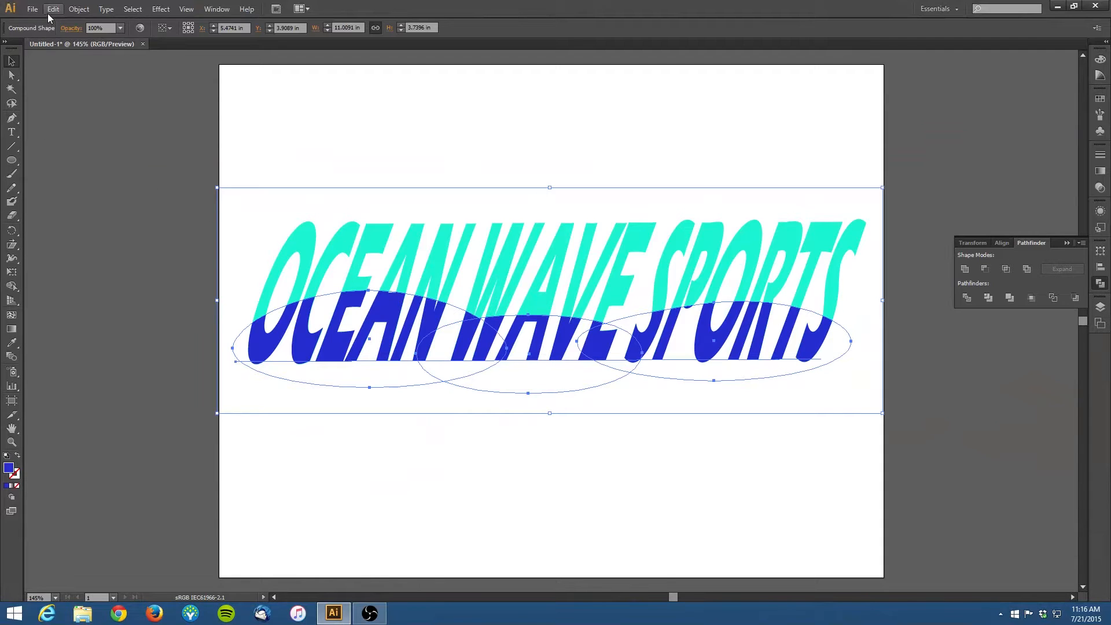
left_click(75, 10)
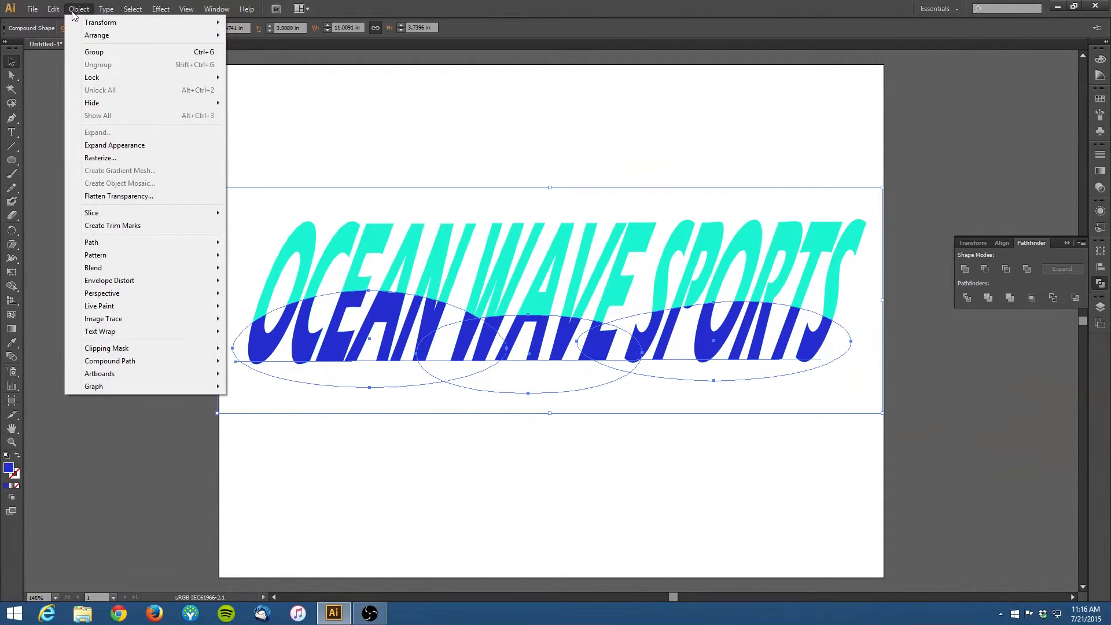
left_click(114, 145)
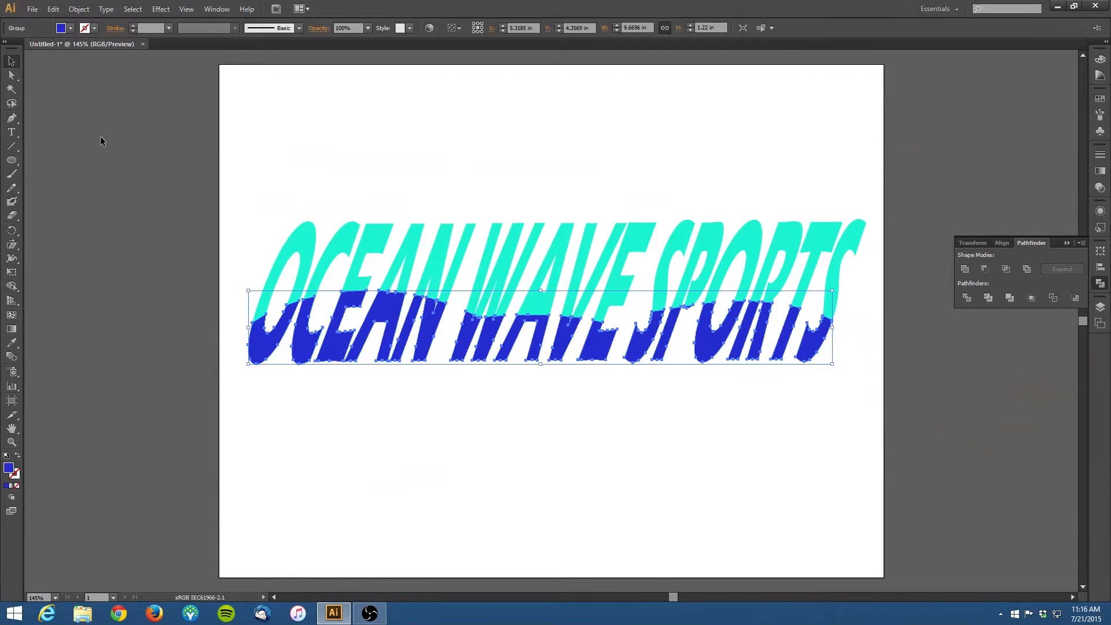
left_click(246, 222)
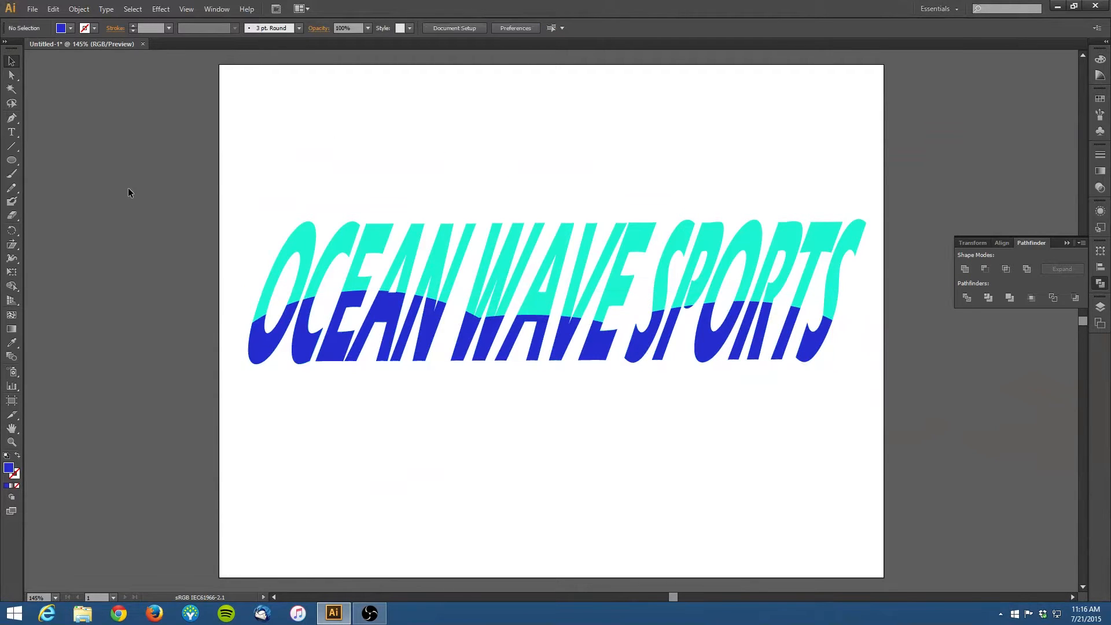
Step: Enter the expanded group and its letter paths in isolation to inspect the pieces, then exit
double_click(263, 354)
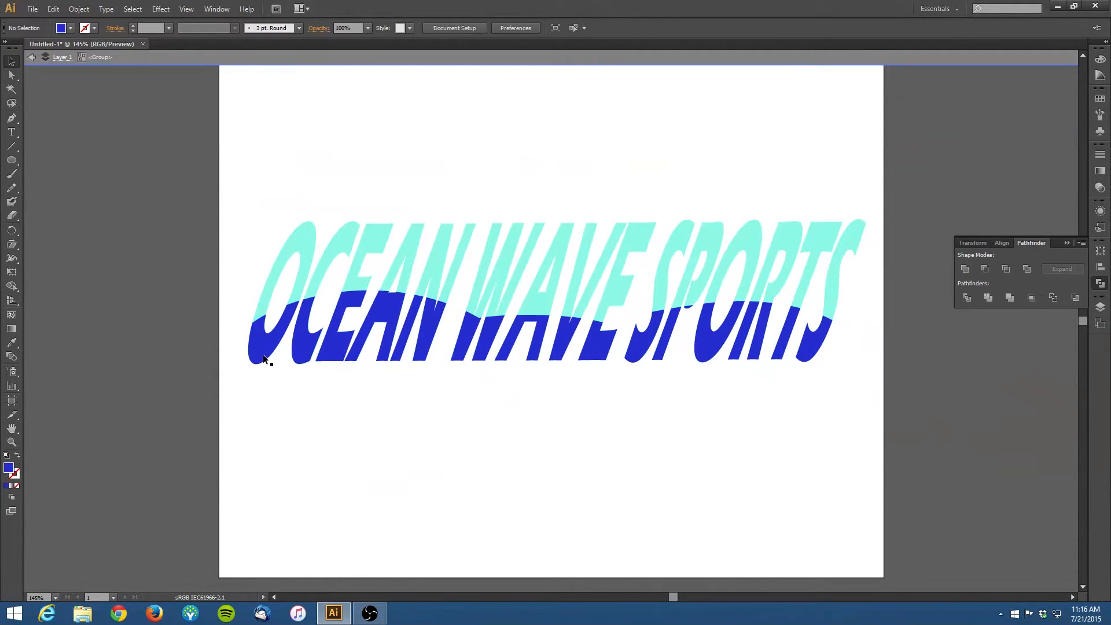
left_click(263, 355)
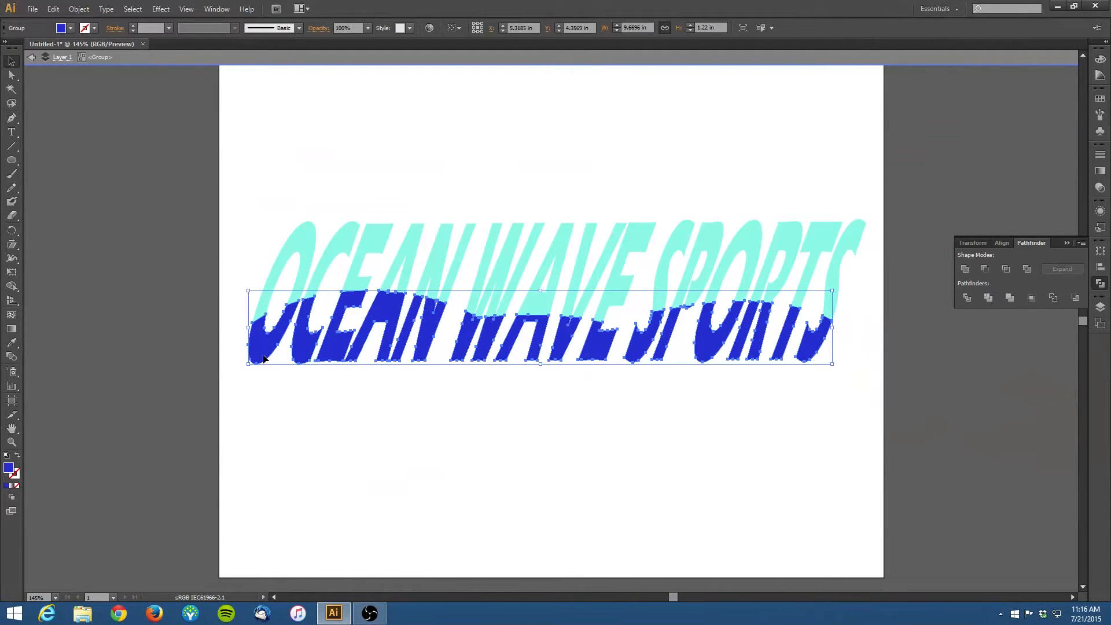
double_click(264, 357)
left_click(264, 358)
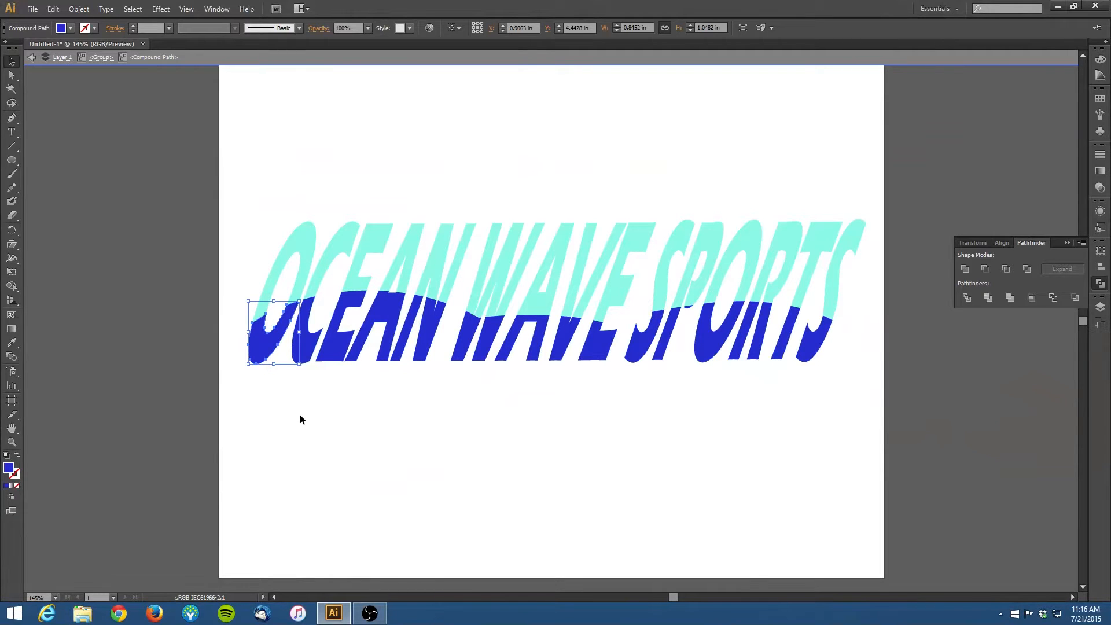
left_click(31, 57)
left_click(32, 58)
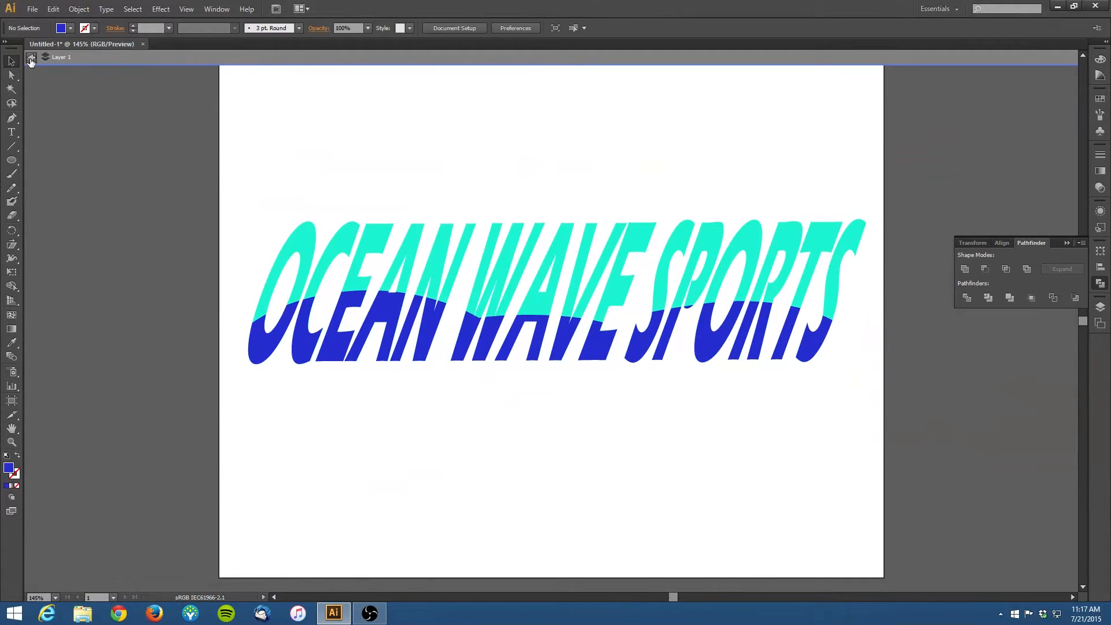
left_click(31, 57)
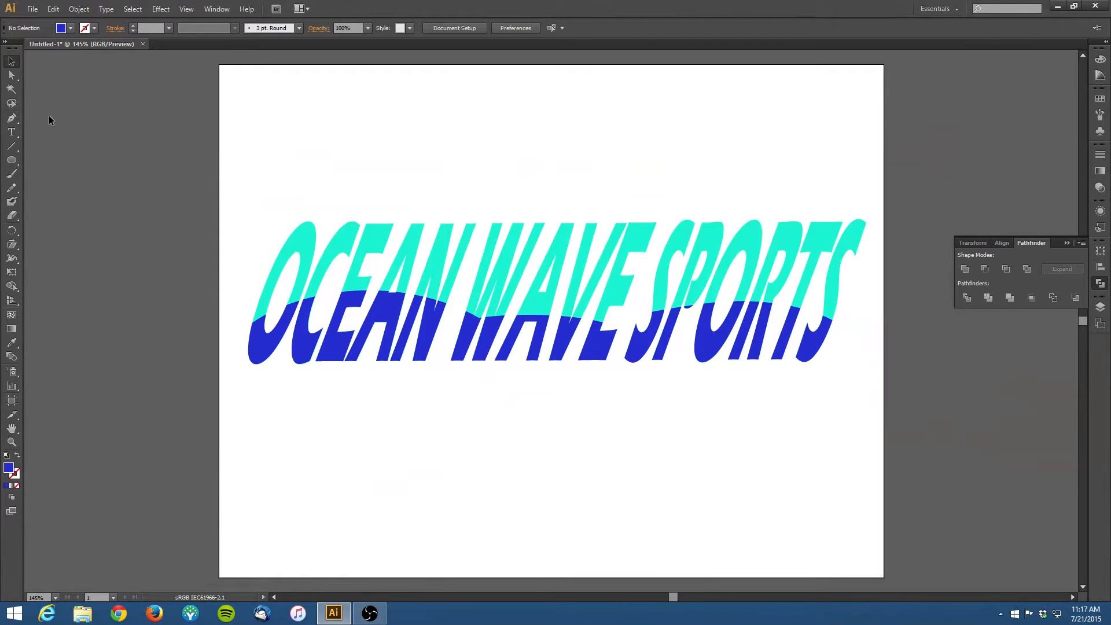
Step: Draw an eight-pointed star about 1.72 in wide above the lettering with the Star tool
left_click(18, 165)
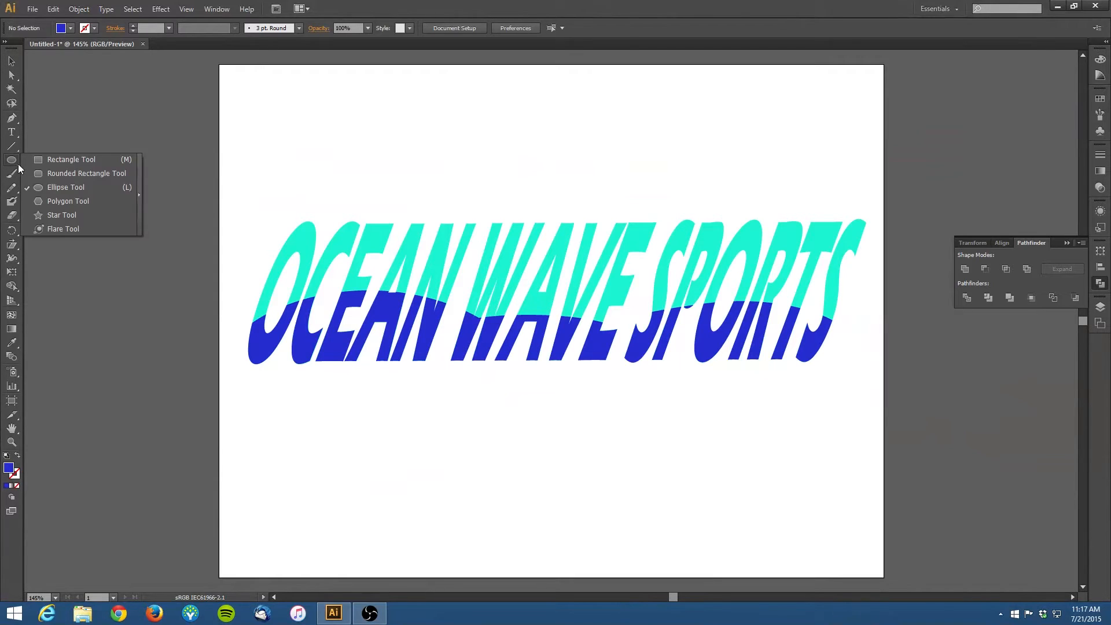
left_click(52, 214)
left_click_drag(519, 132, 543, 182)
key("Up")
key("Up")
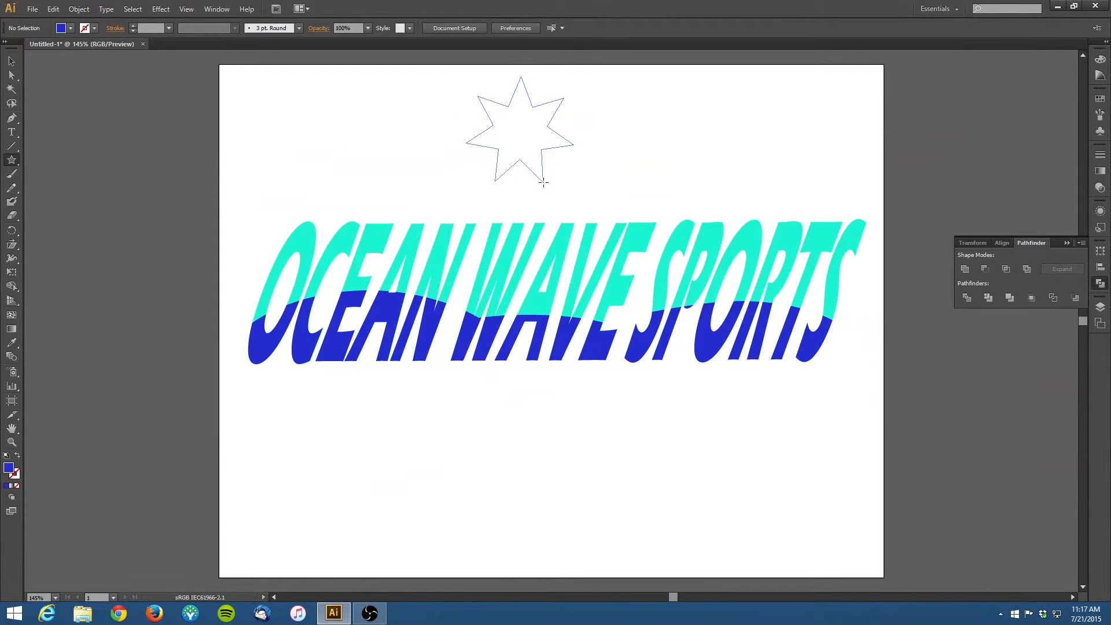
key("Up")
left_click_drag(543, 182, 543, 182)
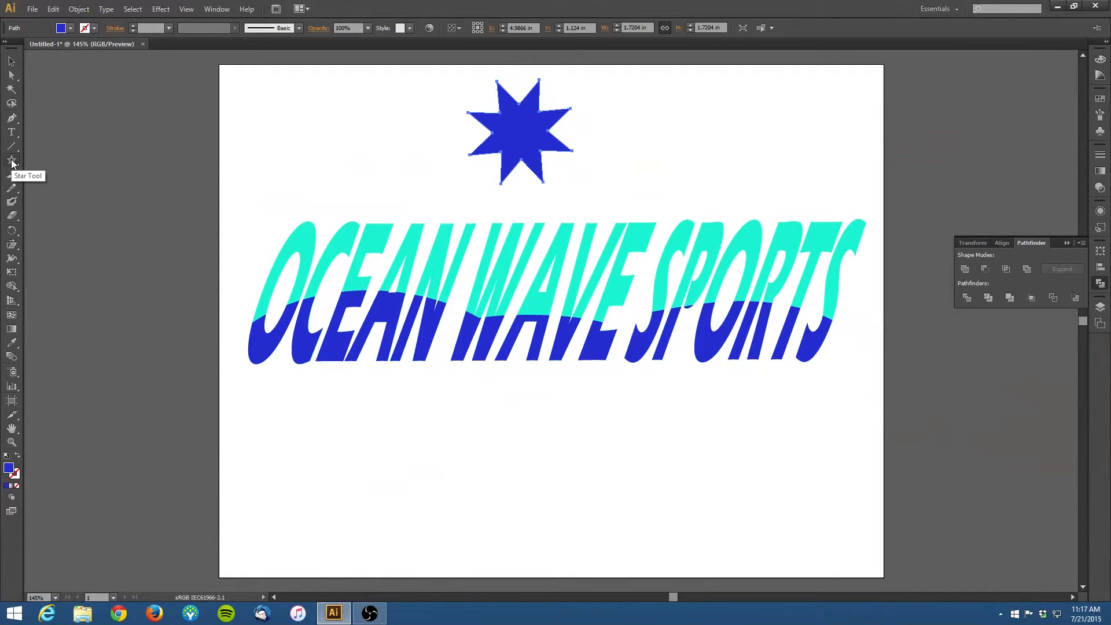
Step: Draw a small circle about 0.12 in wide beside the star and fill it with white
left_click_drag(11, 163, 71, 184)
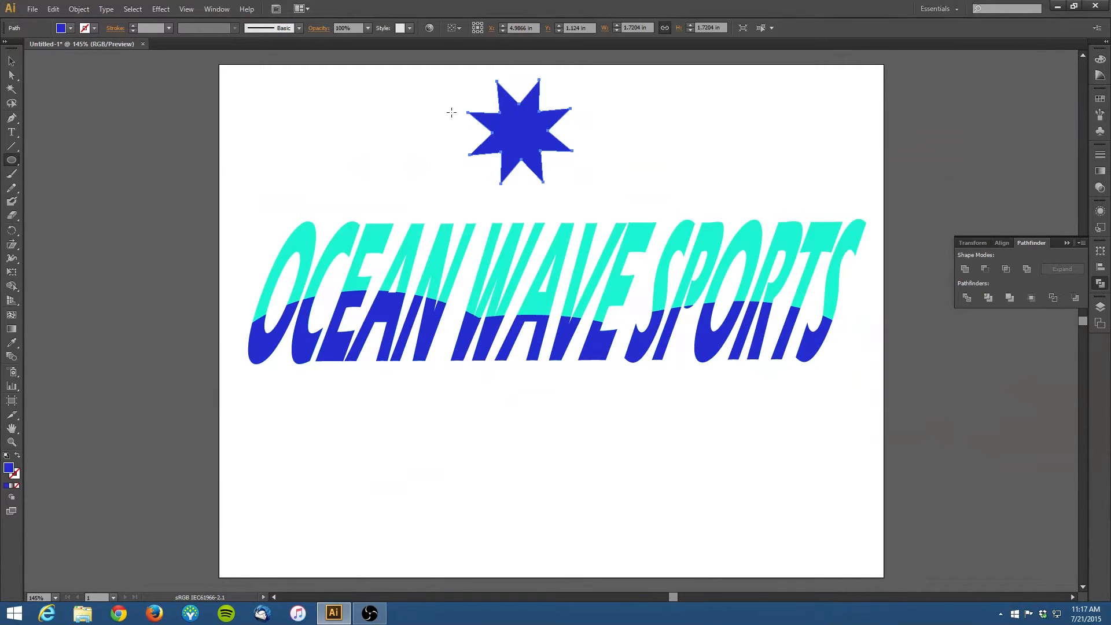
left_click_drag(398, 104, 407, 114)
left_click_drag(404, 110, 404, 107)
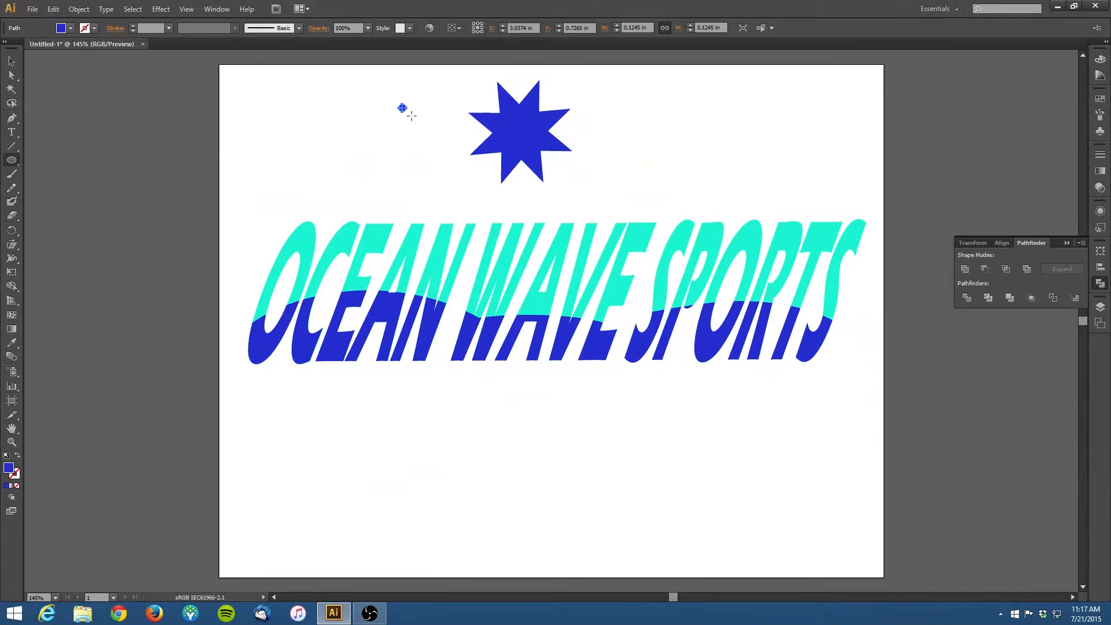
double_click(10, 470)
left_click(404, 234)
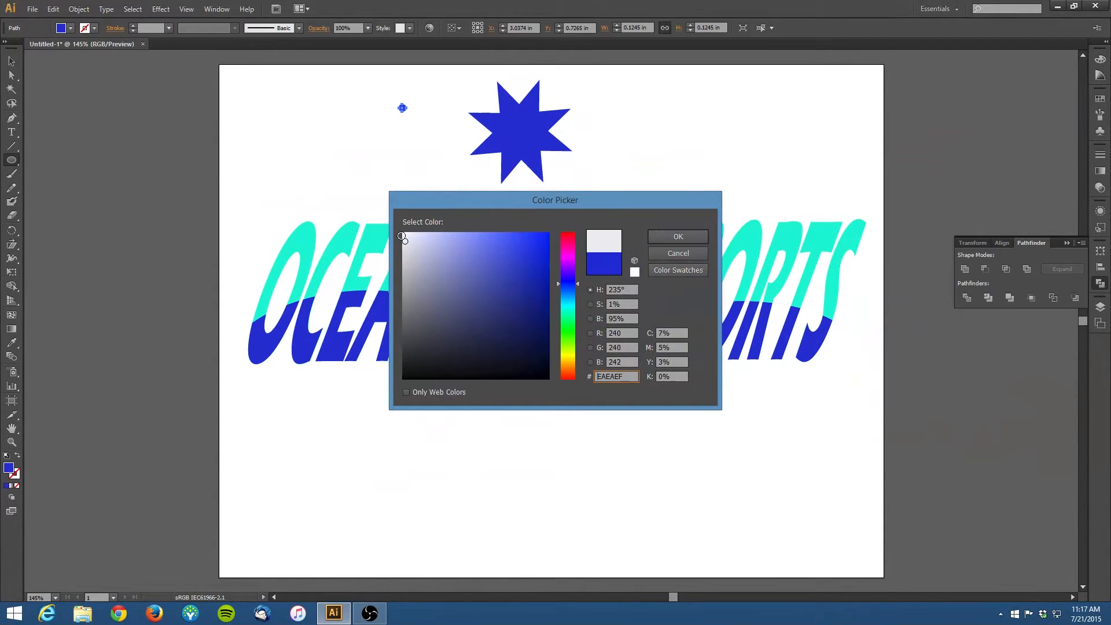
left_click(662, 236)
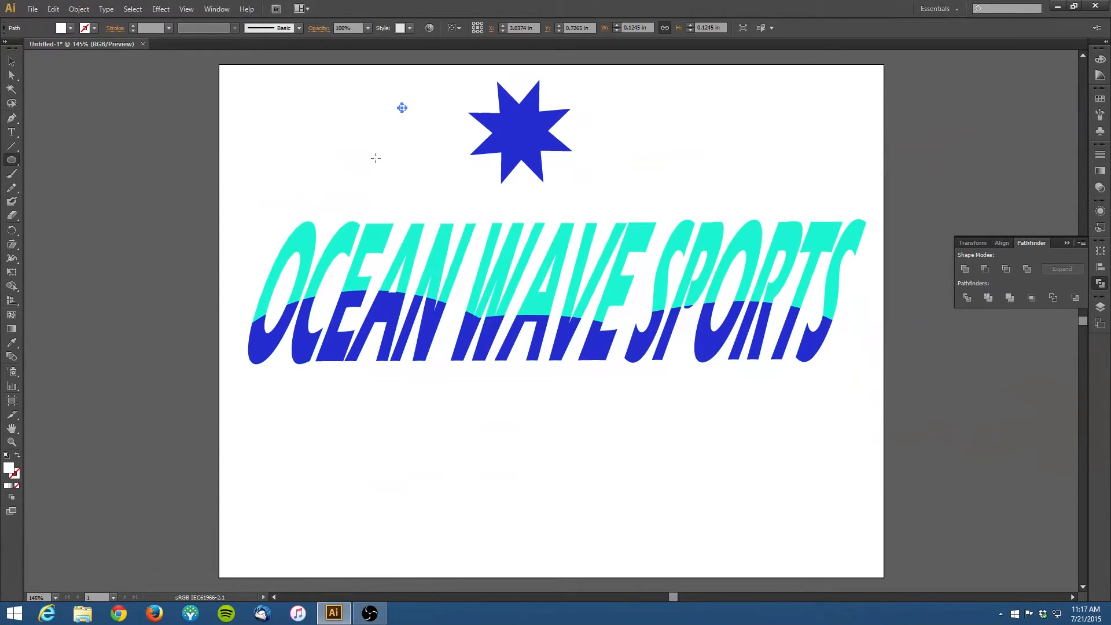
Step: Move the white circle onto the center of the star and deselect
key("v")
left_click_drag(401, 108, 519, 113)
left_click(377, 90)
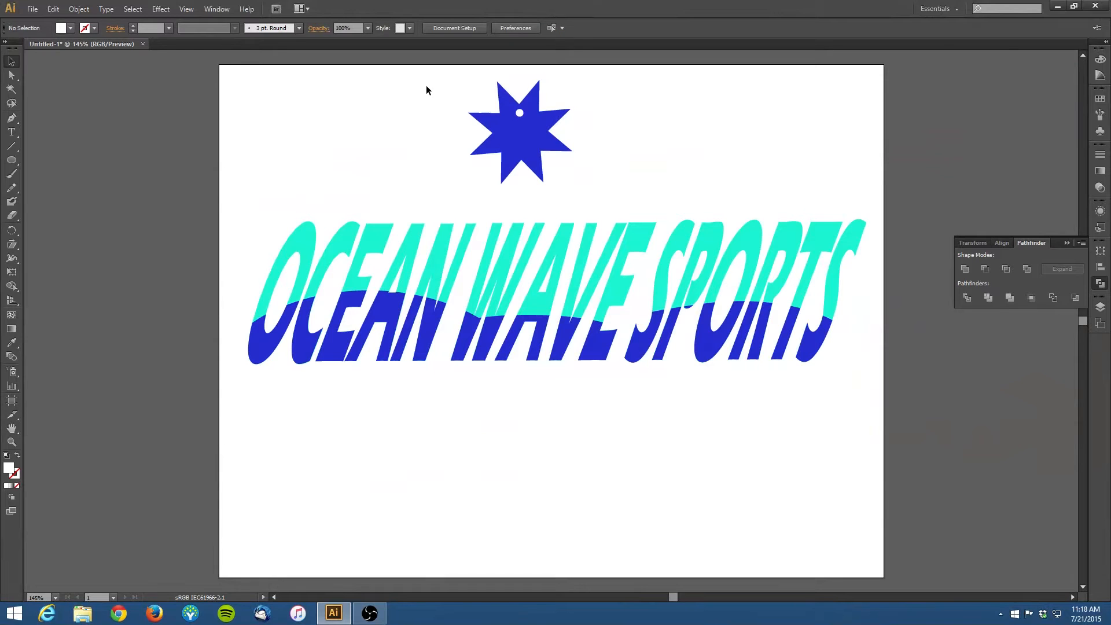
Step: Subtract the white circle from the star with Pathfinder Minus Front to punch a hole in it
left_click_drag(420, 79, 675, 186)
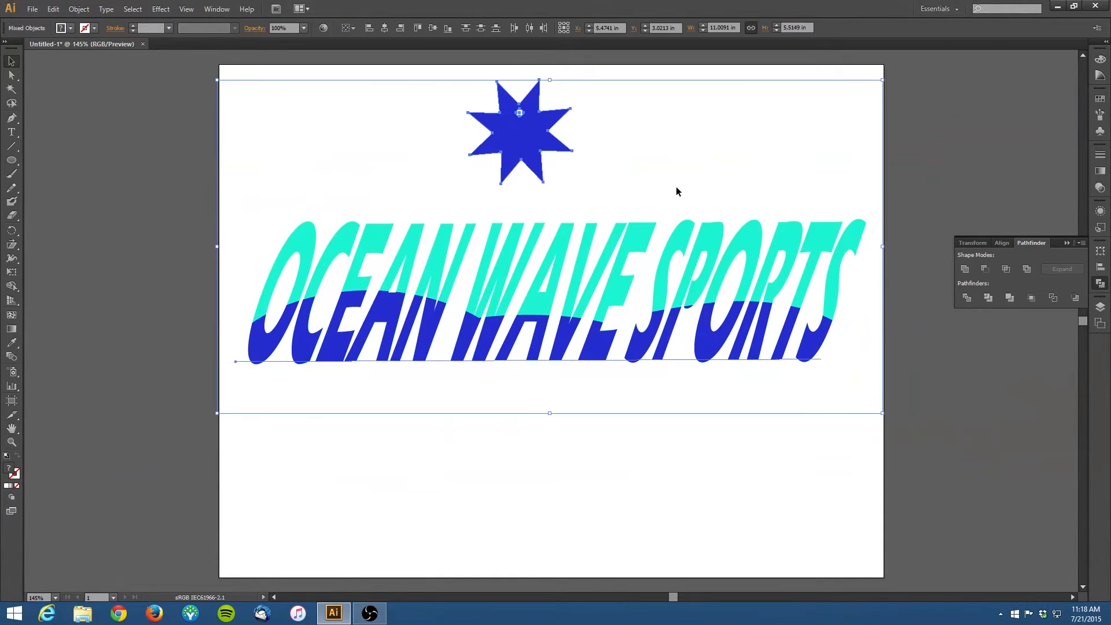
left_click(709, 171)
left_click(618, 243)
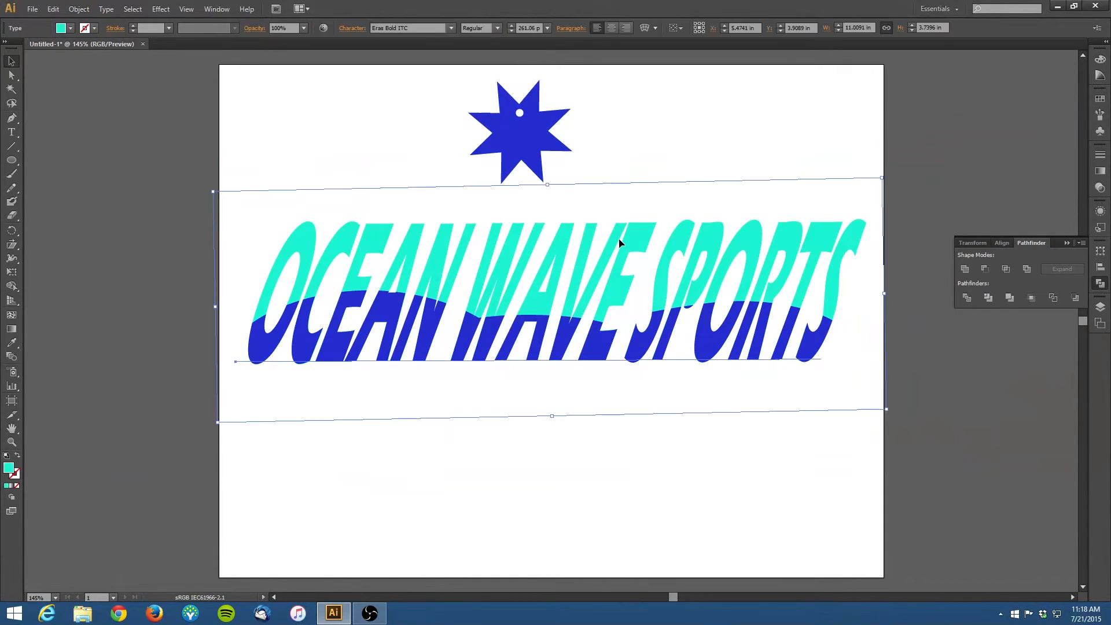
left_click(519, 124)
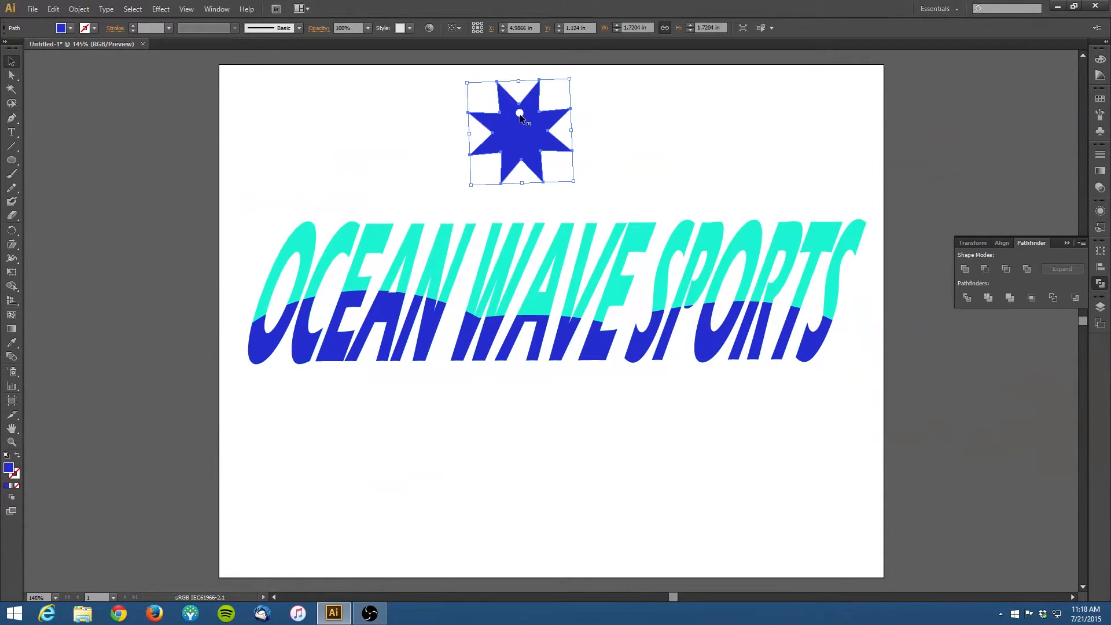
left_click(519, 114, "shift")
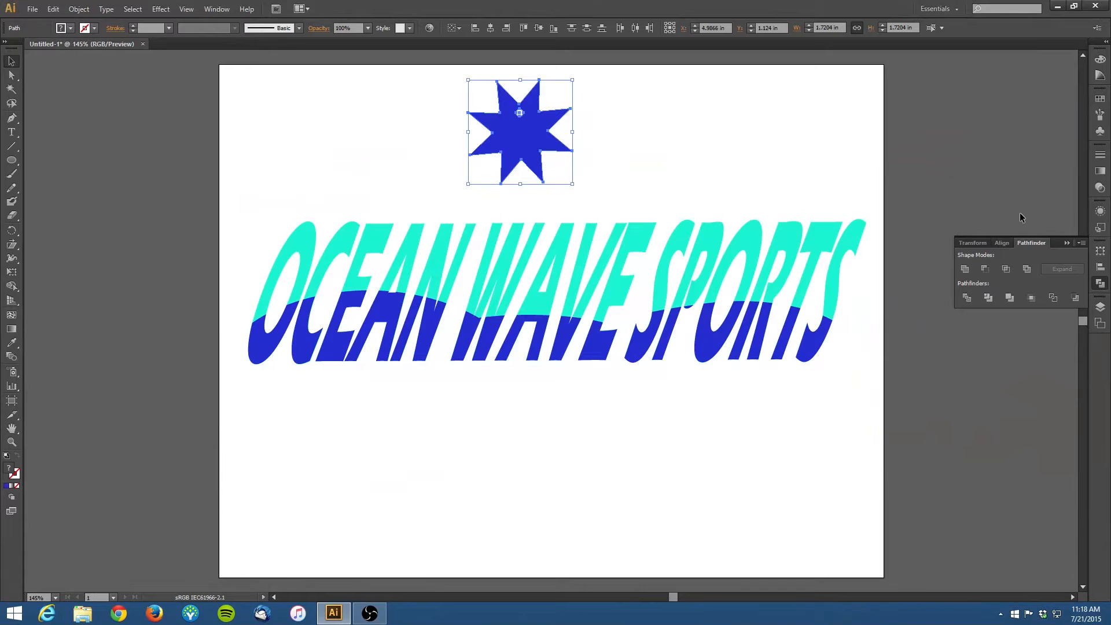
left_click(984, 269, "alt")
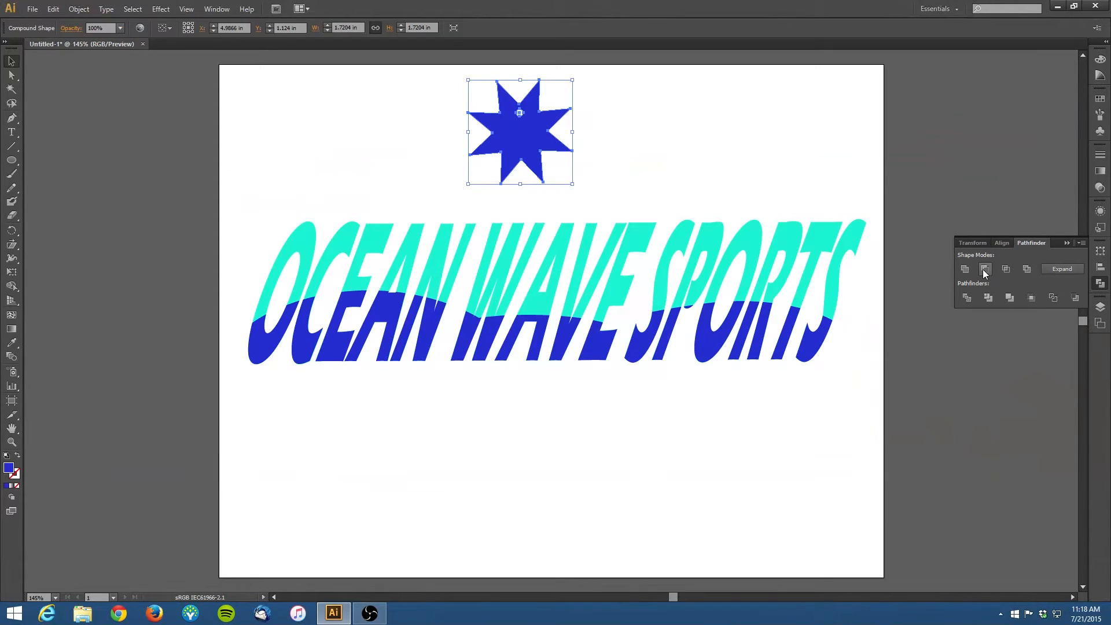
left_click(738, 164)
left_click(519, 125)
left_click(673, 140)
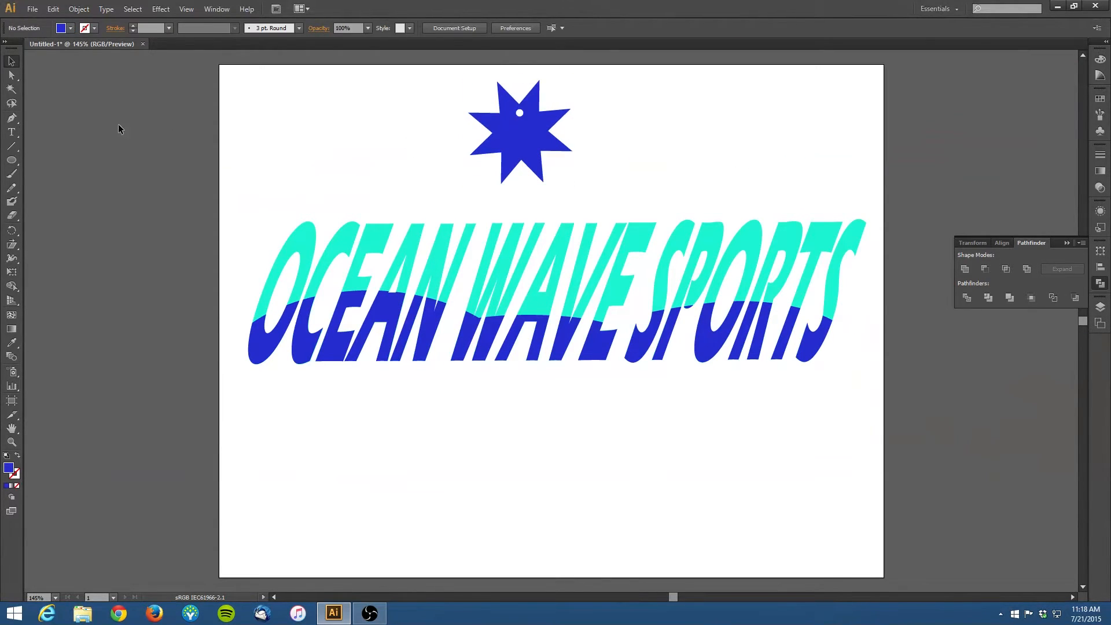
Step: Draw a rectangle about 2.89 in wide and 2.08 in high beside the star with the Rectangle tool
left_click(16, 163)
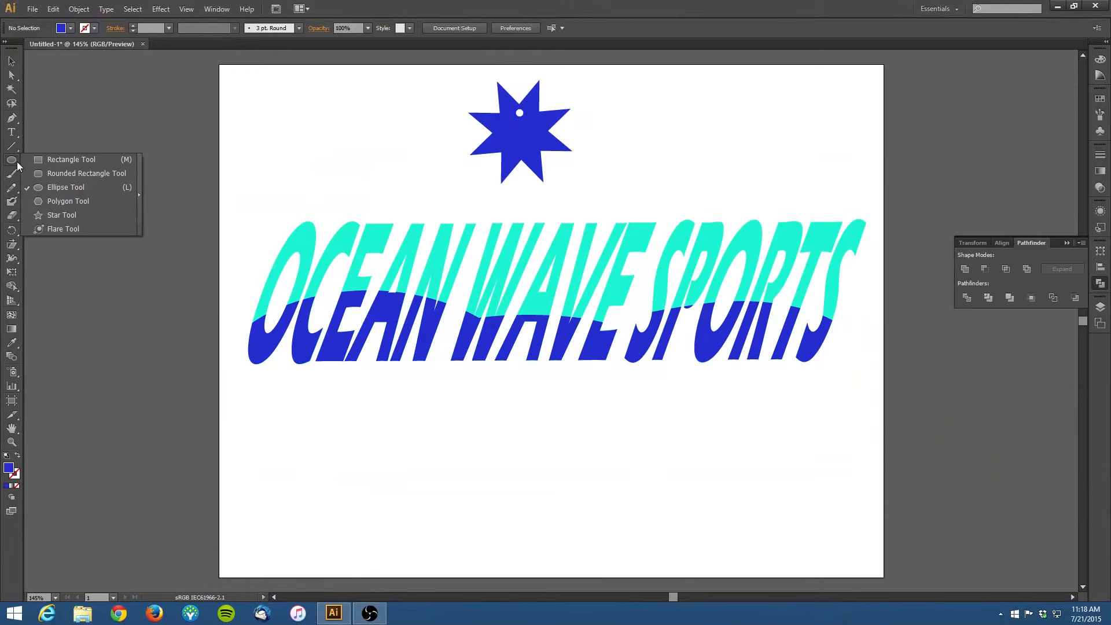
left_click(50, 165)
left_click_drag(276, 79, 450, 204)
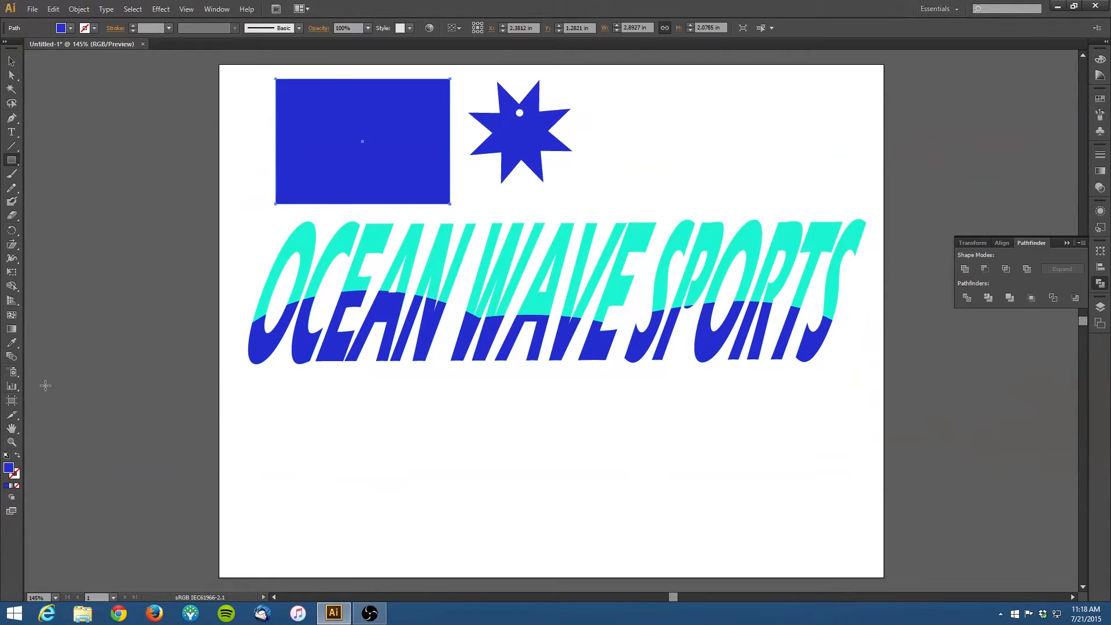
Step: Fill the rectangle with a light pink color
double_click(8, 468)
left_click_drag(571, 265, 554, 228)
left_click(570, 257)
left_click(571, 254)
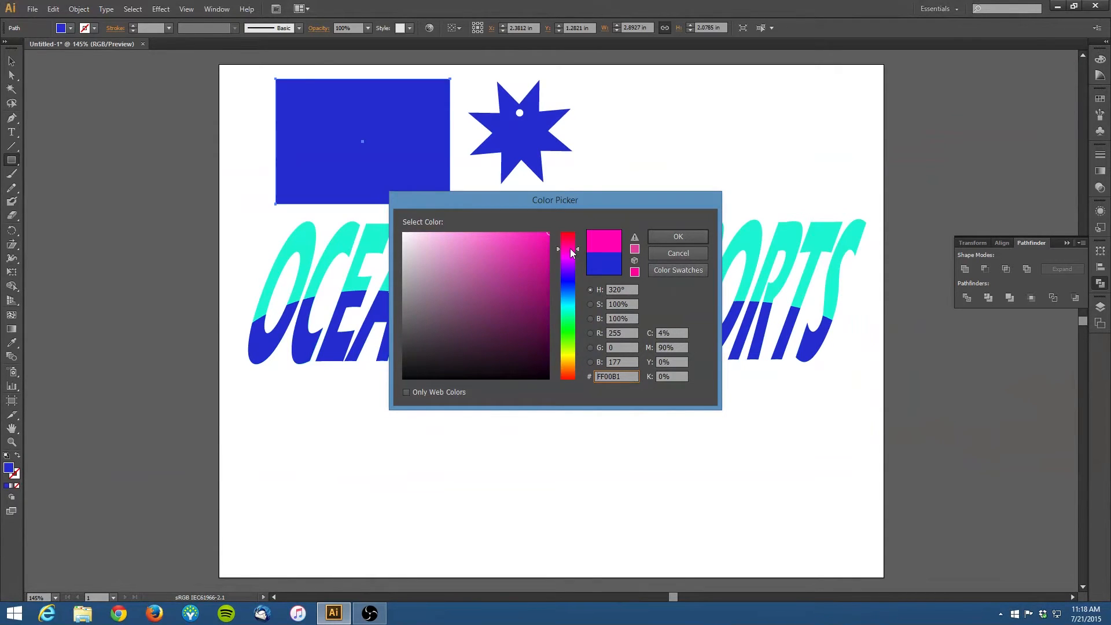
left_click_drag(545, 235, 466, 232)
left_click(697, 238)
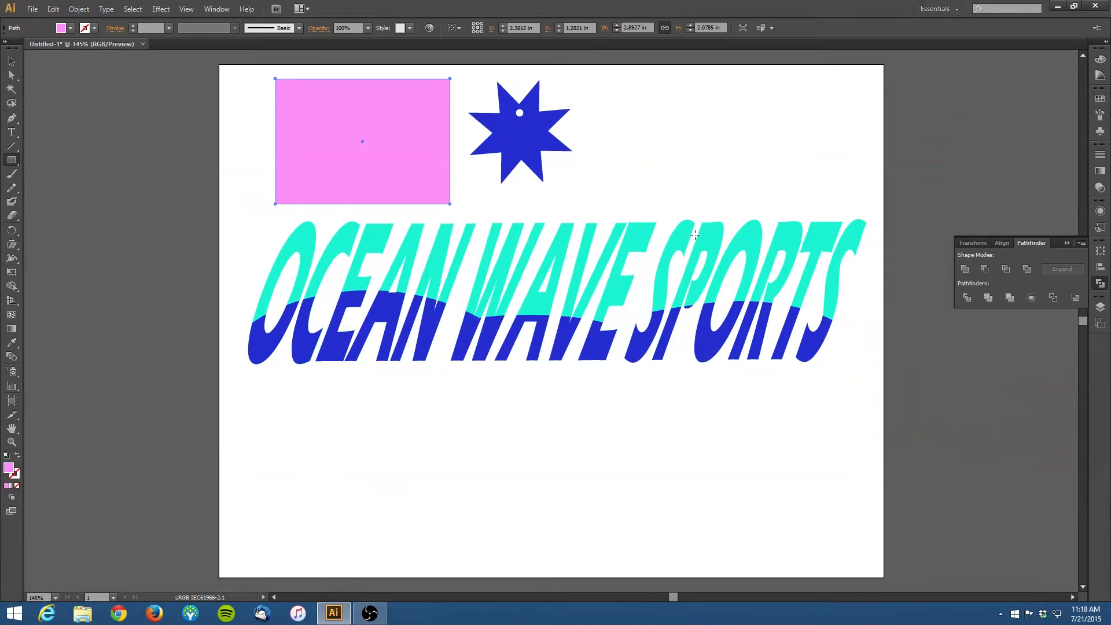
Step: Move the star onto the rectangle, bring it to the front, and center it there
left_click(11, 61)
left_click_drag(505, 146, 430, 152)
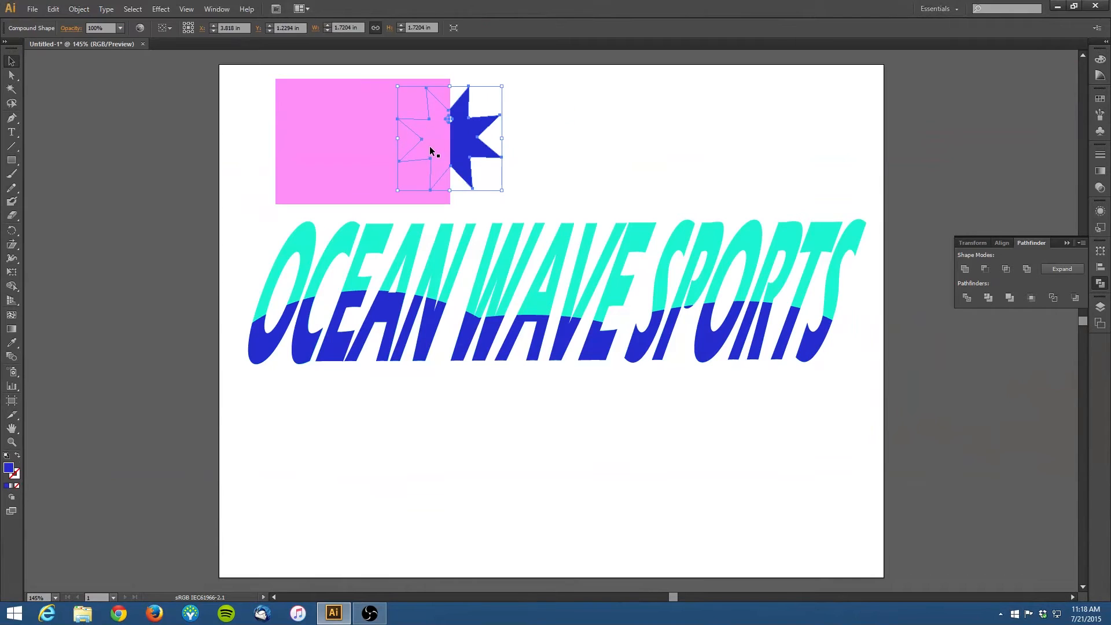
right_click(473, 148)
mouse_move(541, 235)
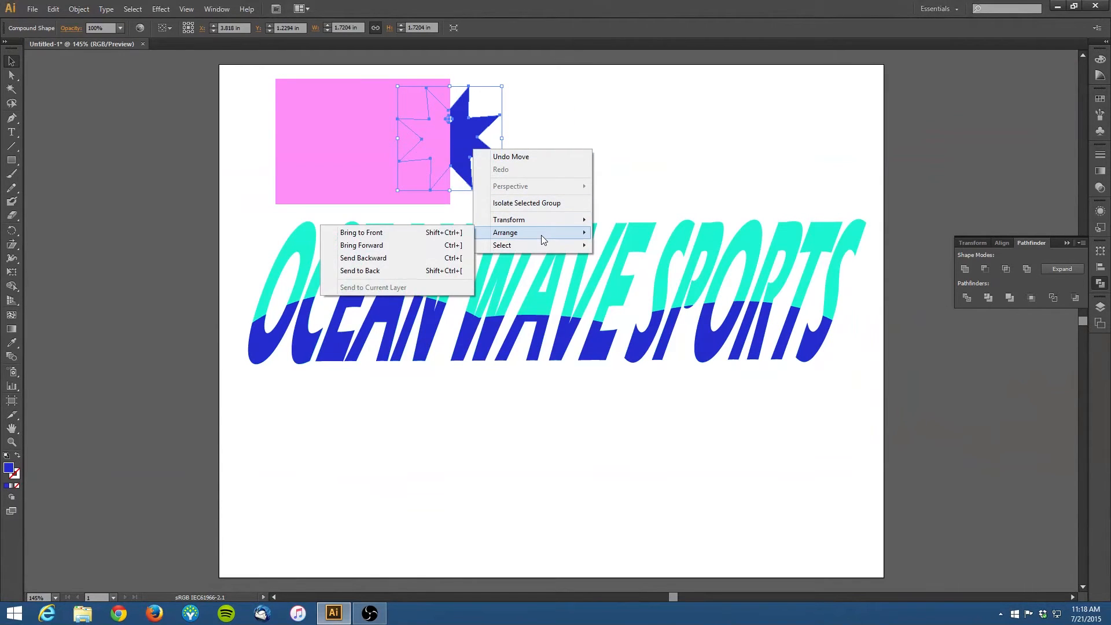
left_click(416, 235)
left_click_drag(458, 166, 366, 170)
left_click(531, 154)
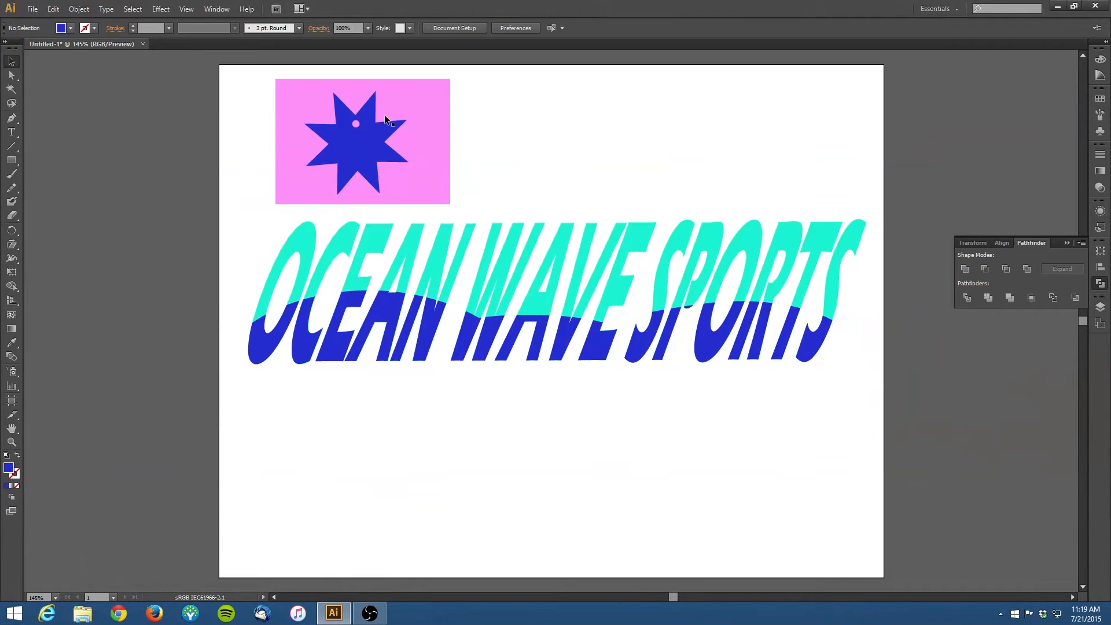
Step: Inside the star's compound shape, move the hole into one point and duplicate it so every point has a hole
key("ctrl+space")
left_click_drag(304, 80, 457, 202)
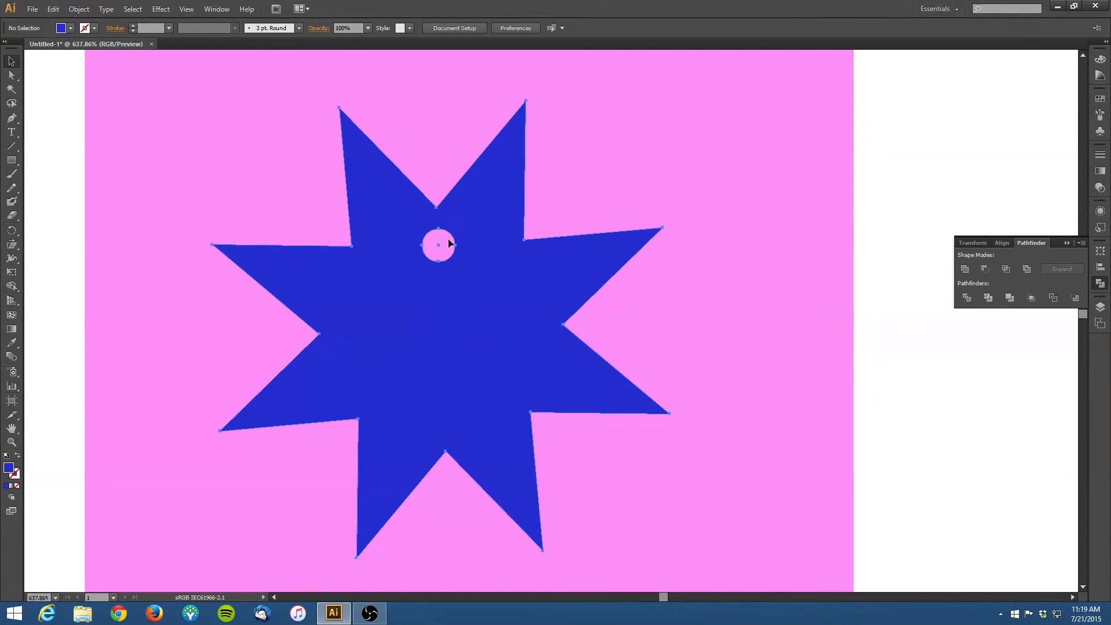
double_click(449, 242)
left_click(453, 239)
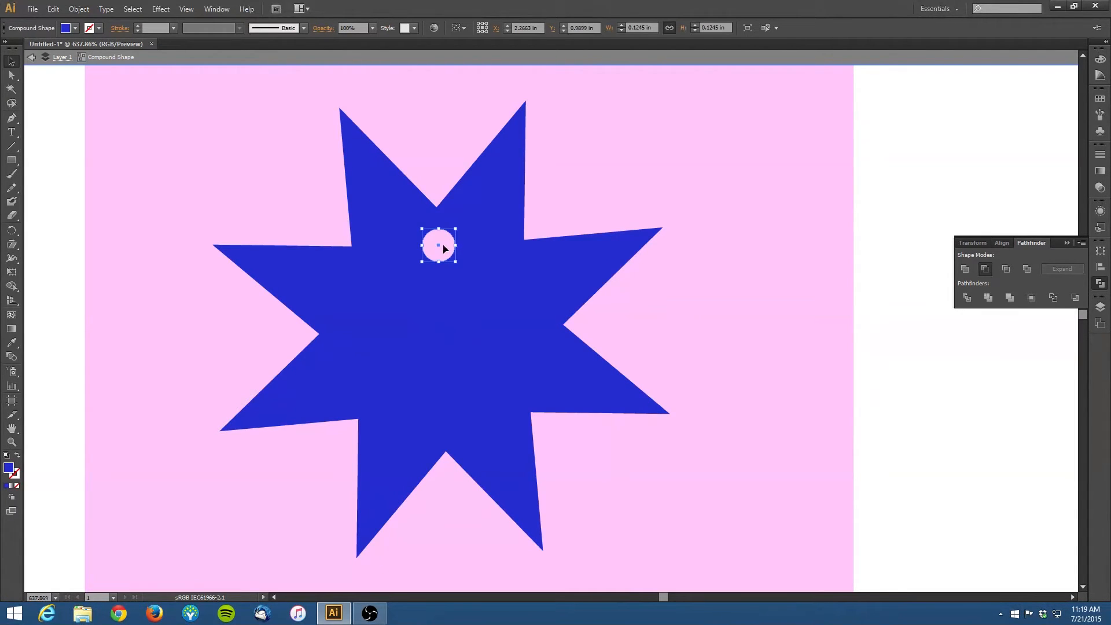
left_click_drag(439, 247, 381, 199)
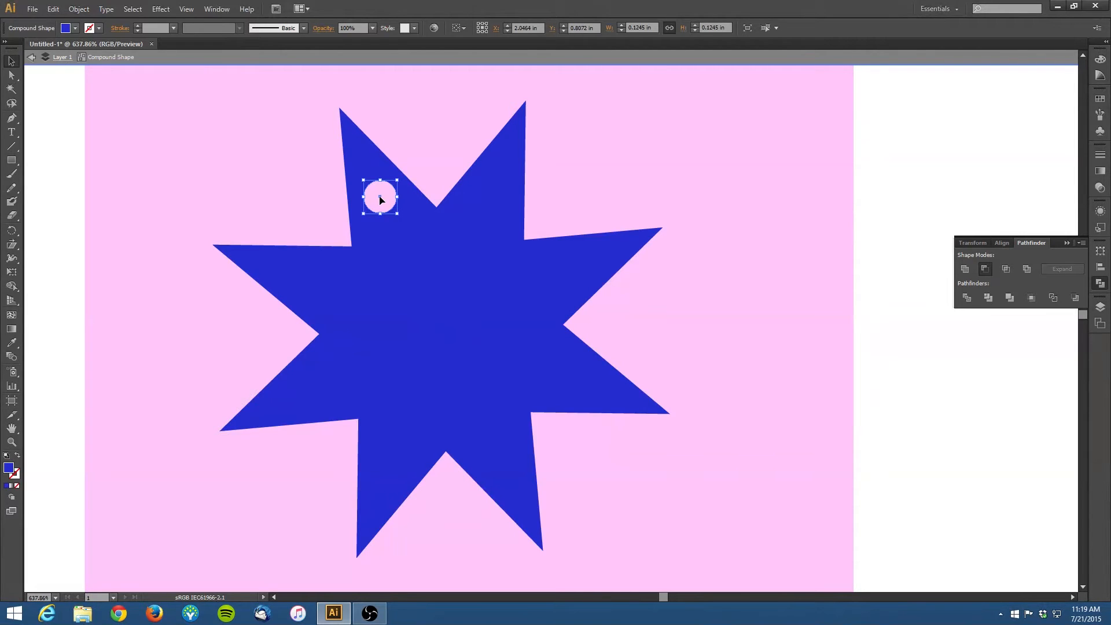
left_click_drag(380, 200, 493, 201, "alt")
left_click_drag(570, 272, 569, 272, "alt")
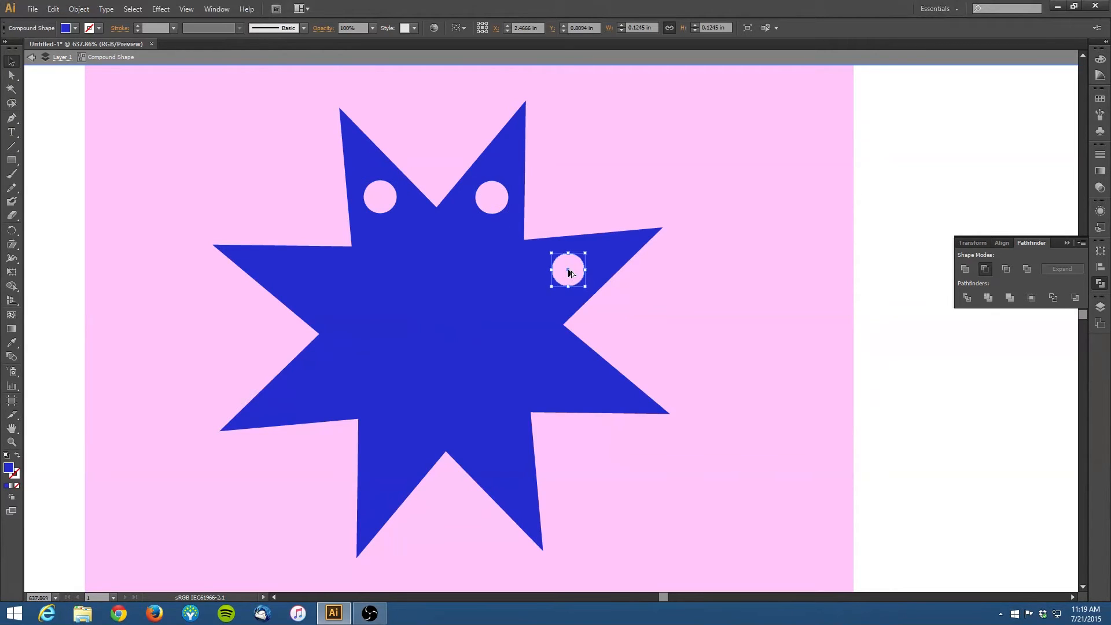
left_click_drag(581, 379, 580, 383, "alt")
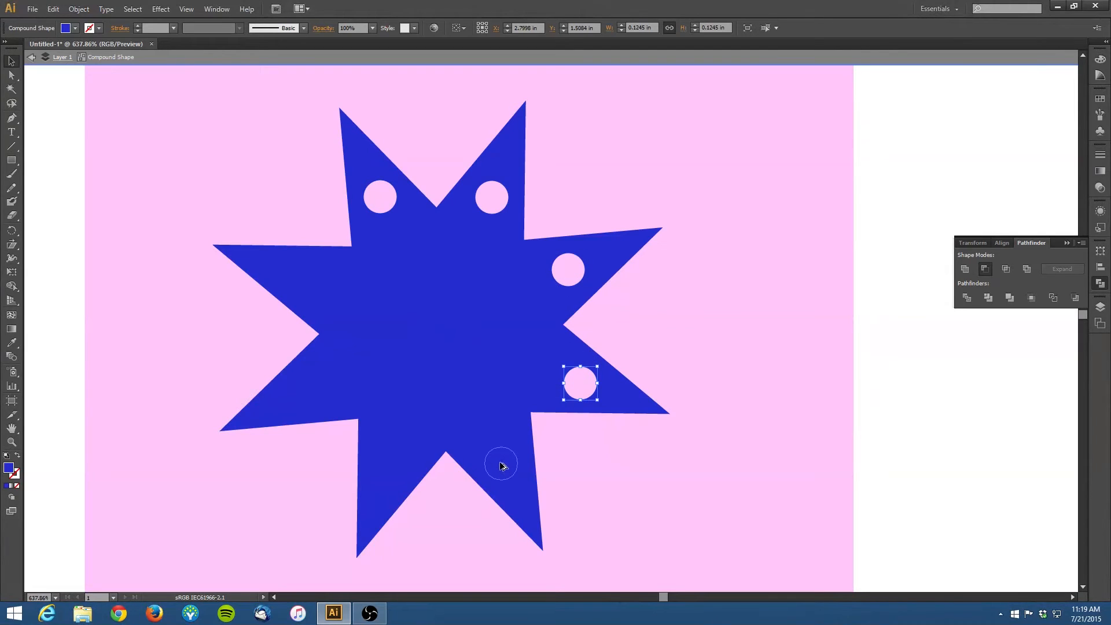
left_click_drag(500, 465, 502, 465, "alt")
left_click_drag(503, 465, 308, 281)
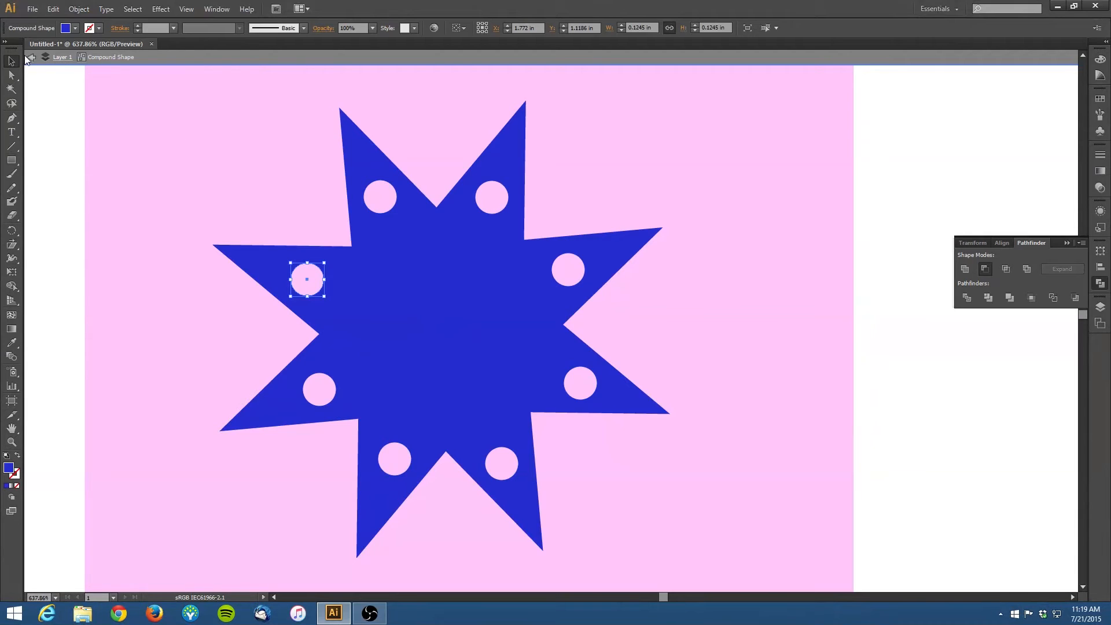
left_click(28, 58)
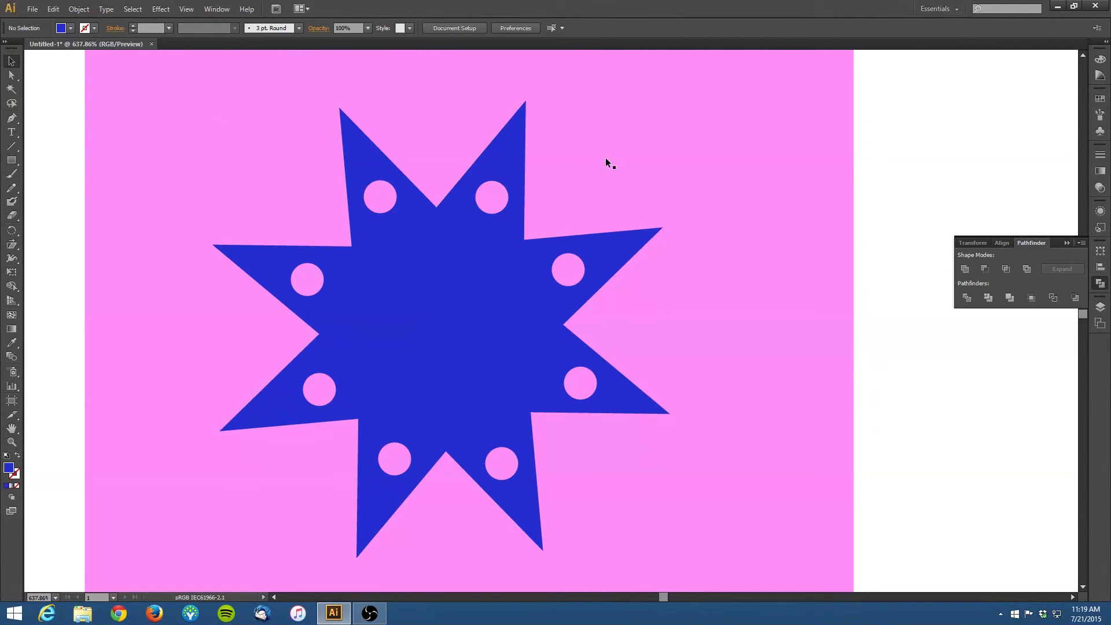
left_click(623, 151)
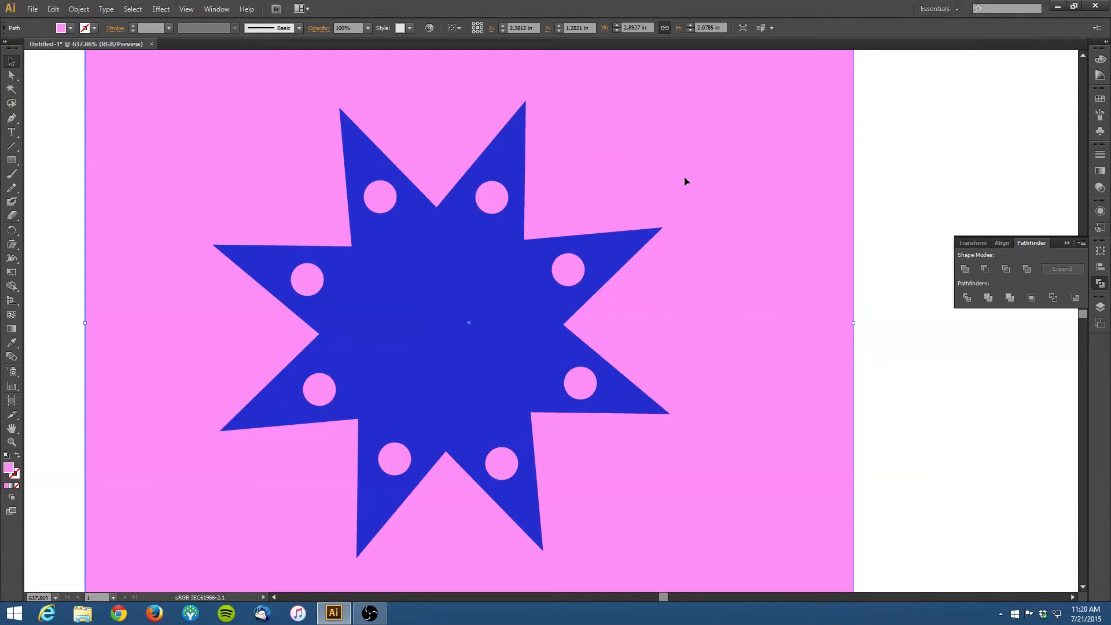
double_click(713, 277)
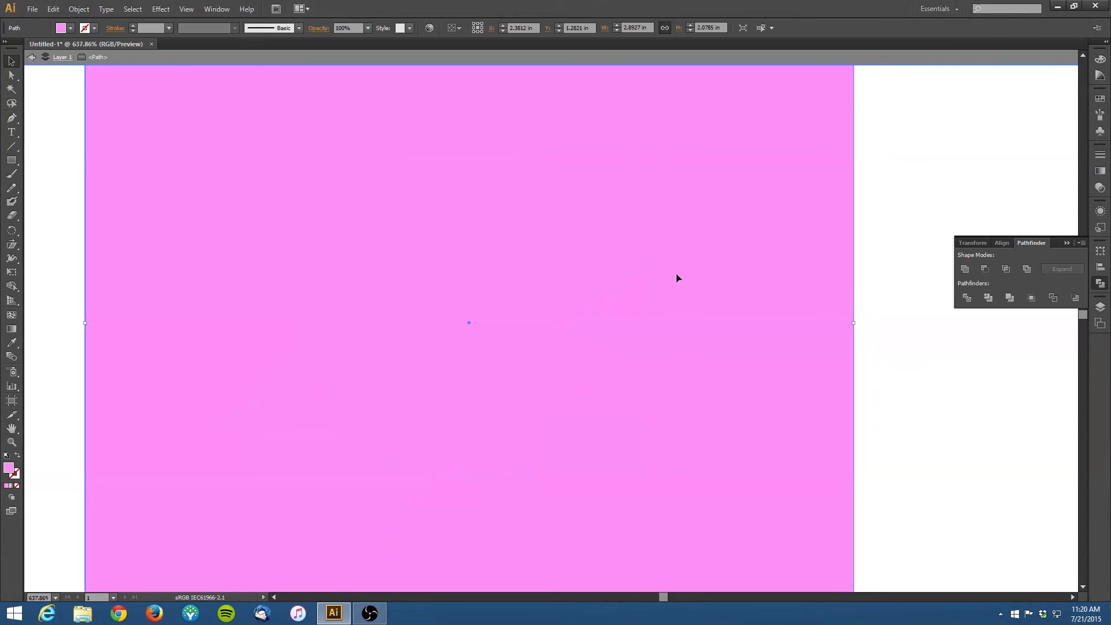
double_click(547, 245)
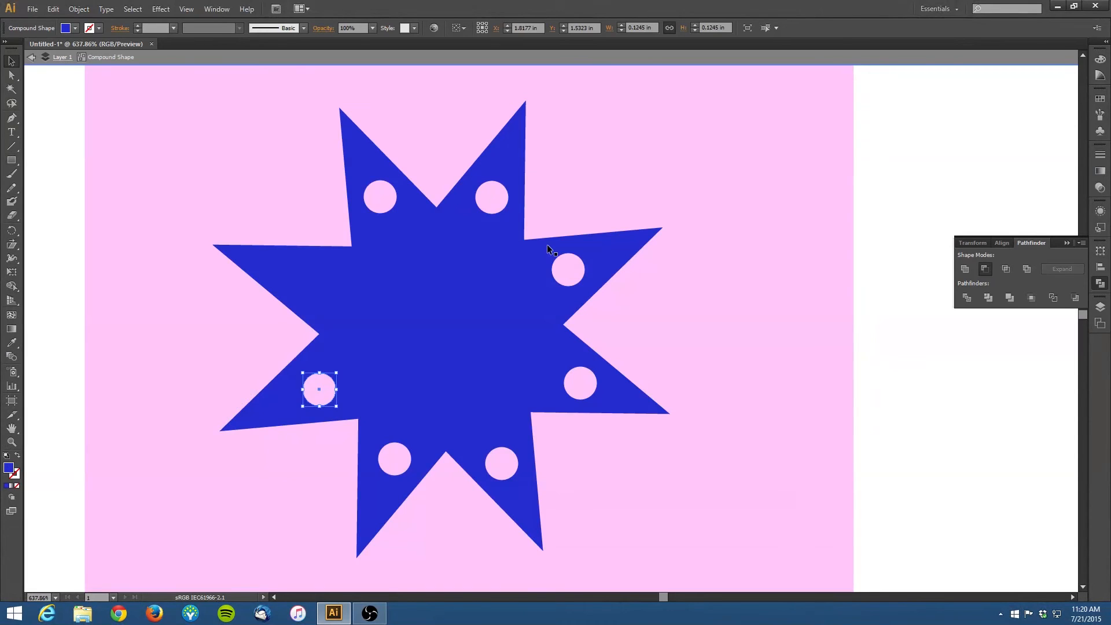
left_click(752, 289)
left_click(32, 56)
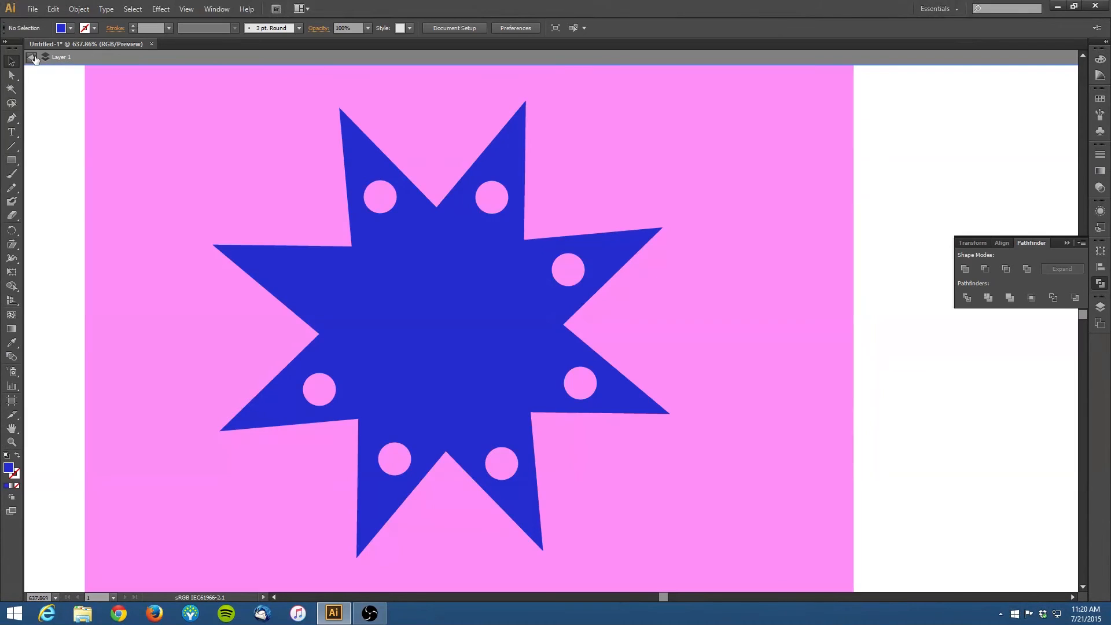
Step: Change the rectangle's fill to a pale yellow
left_click(93, 111)
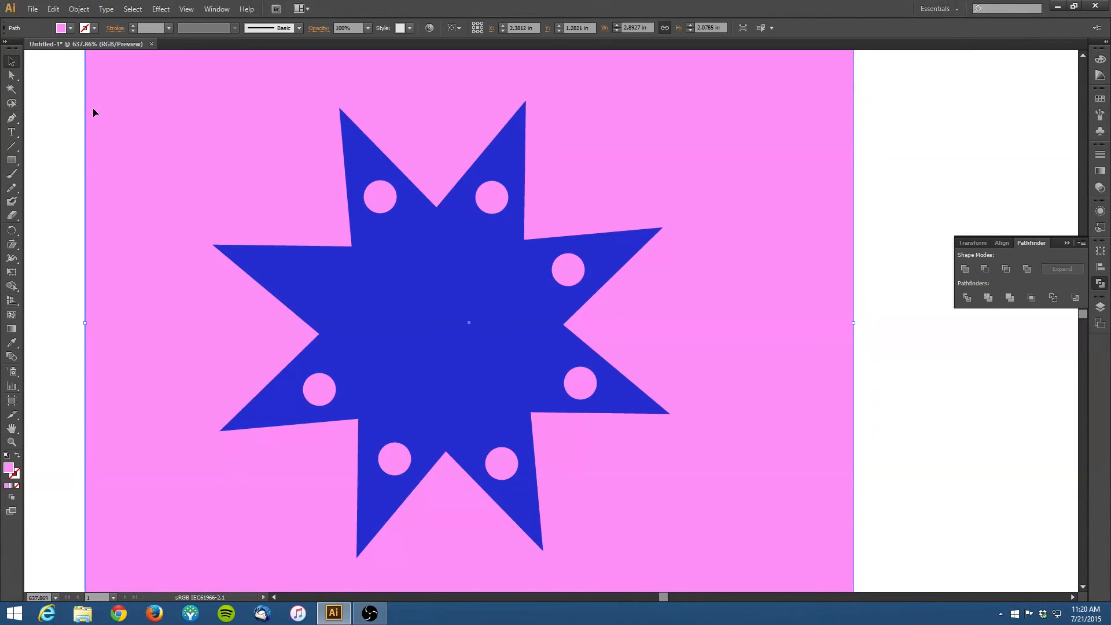
double_click(9, 467)
left_click_drag(571, 308, 569, 360)
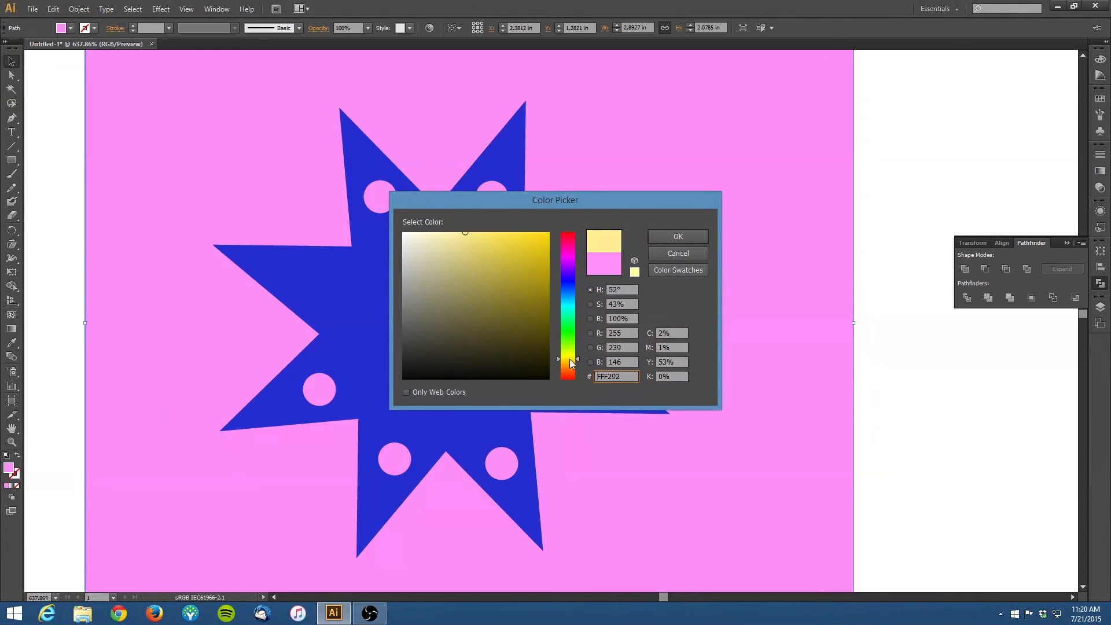
mouse_move(515, 244)
left_mouse_down()
mouse_move(532, 236)
mouse_move(464, 233)
left_mouse_up()
left_click(670, 233)
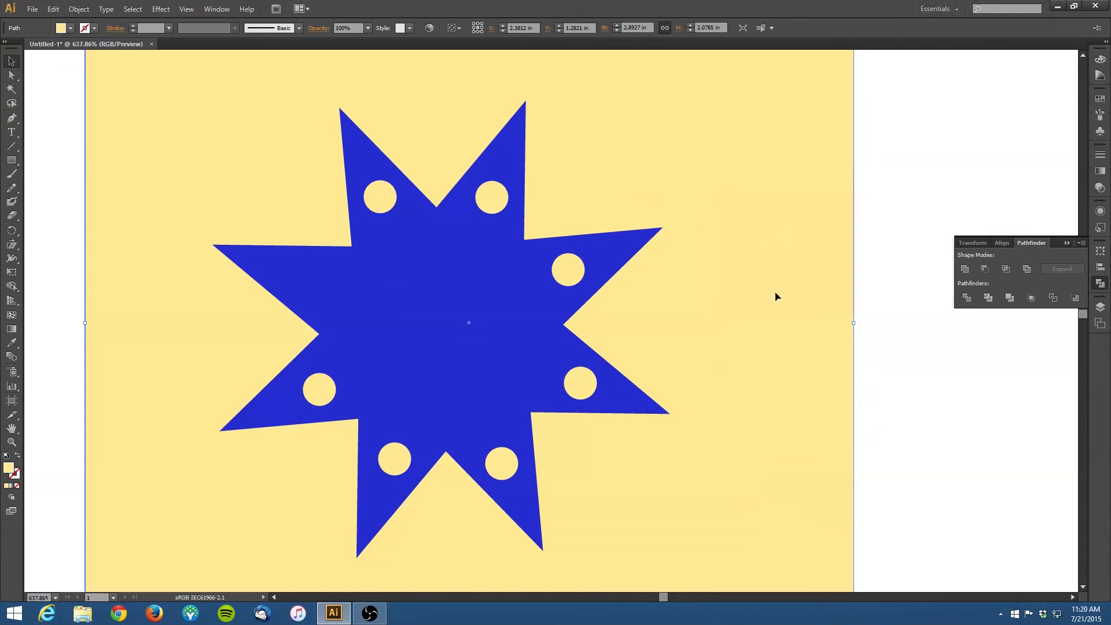
Step: Shift the star to center it on the rectangle and move a hole into the star's left point
left_click(371, 341)
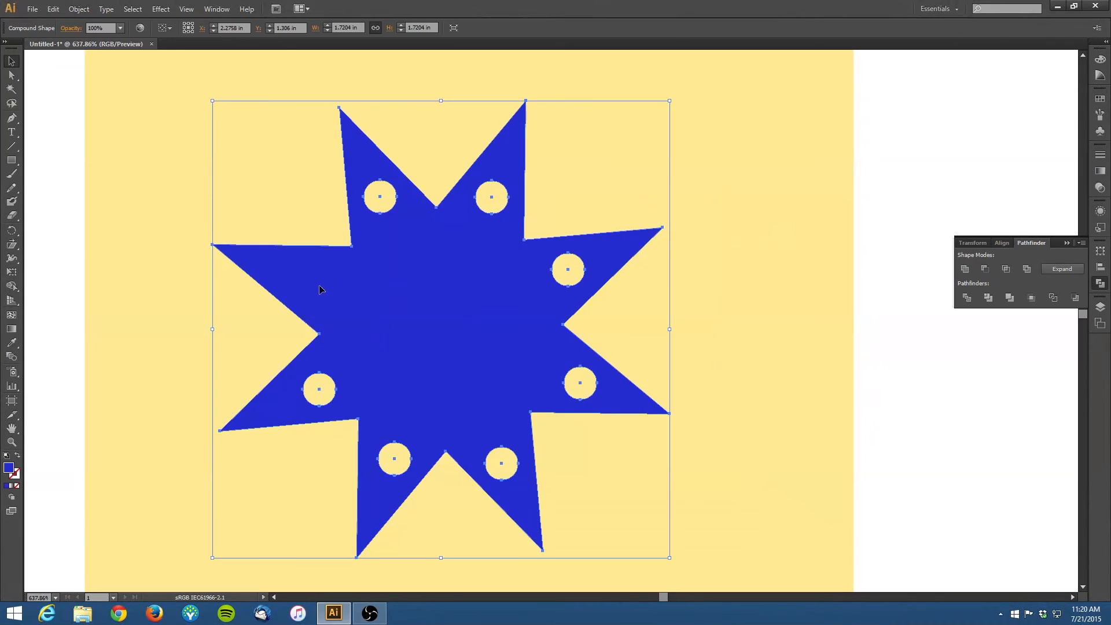
left_click_drag(320, 287, 405, 290)
double_click(399, 289)
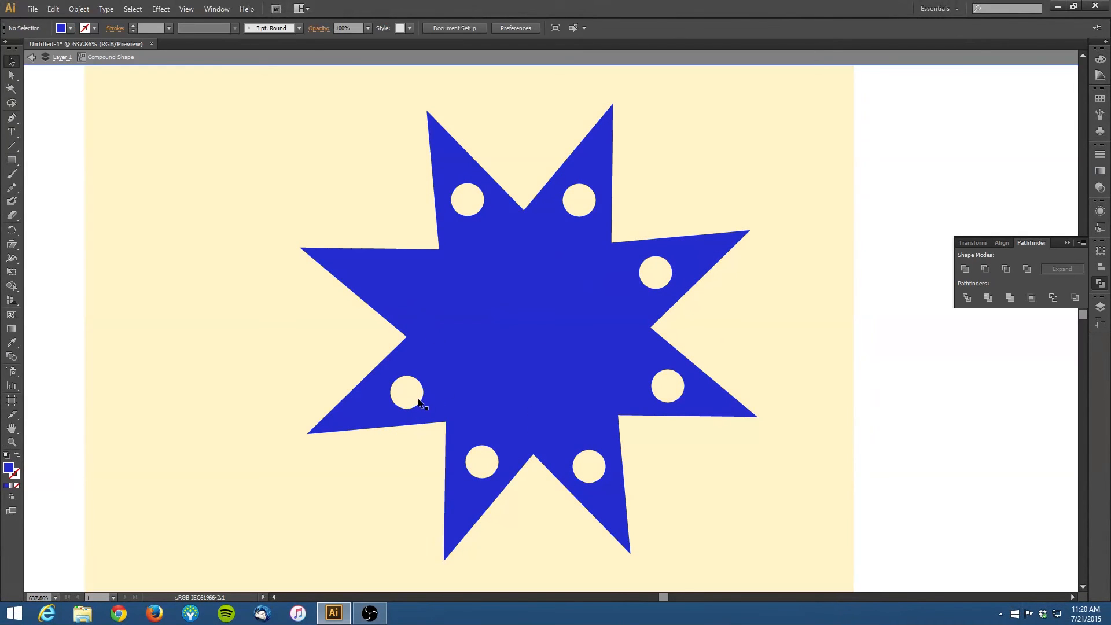
left_click(418, 402)
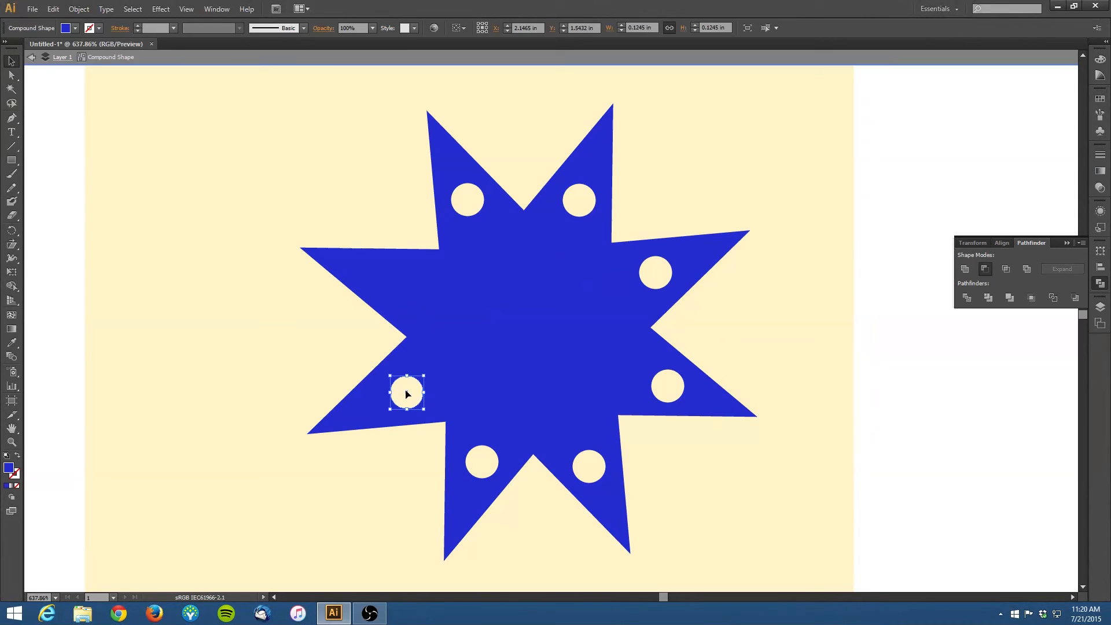
left_click_drag(406, 393, 394, 268)
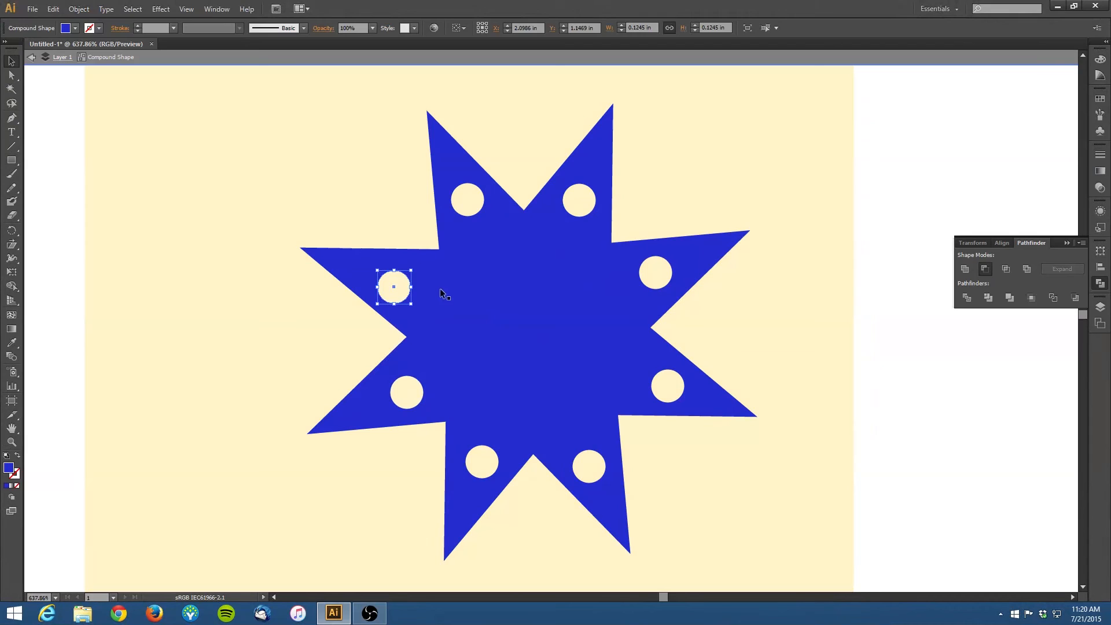
left_click(31, 56)
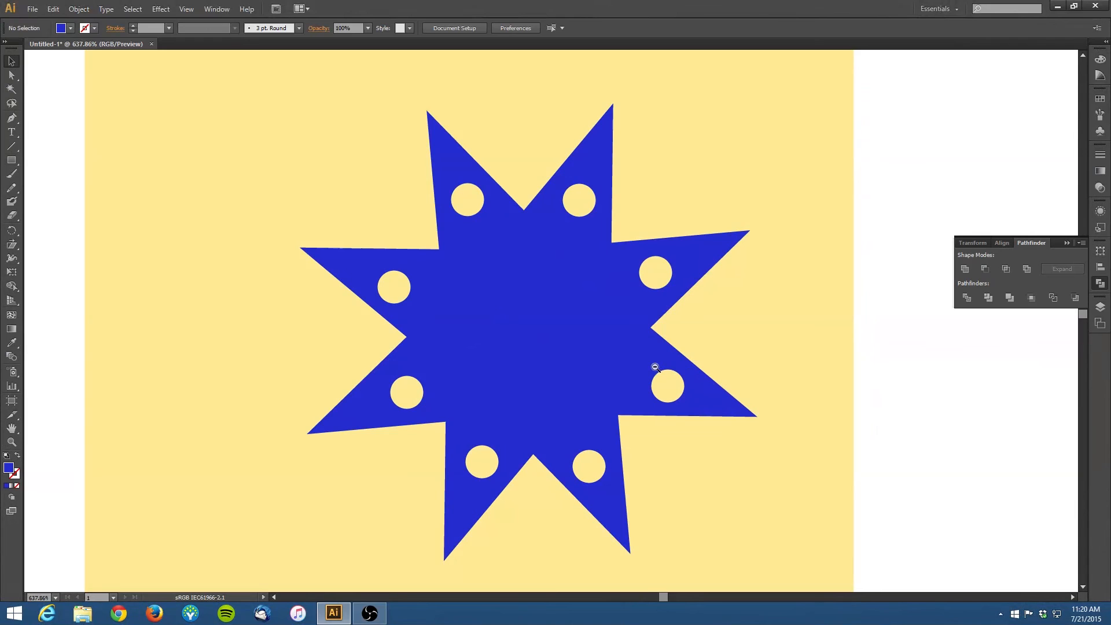
left_click(629, 363, "alt")
left_click(591, 338, "alt")
left_click(528, 288, "alt")
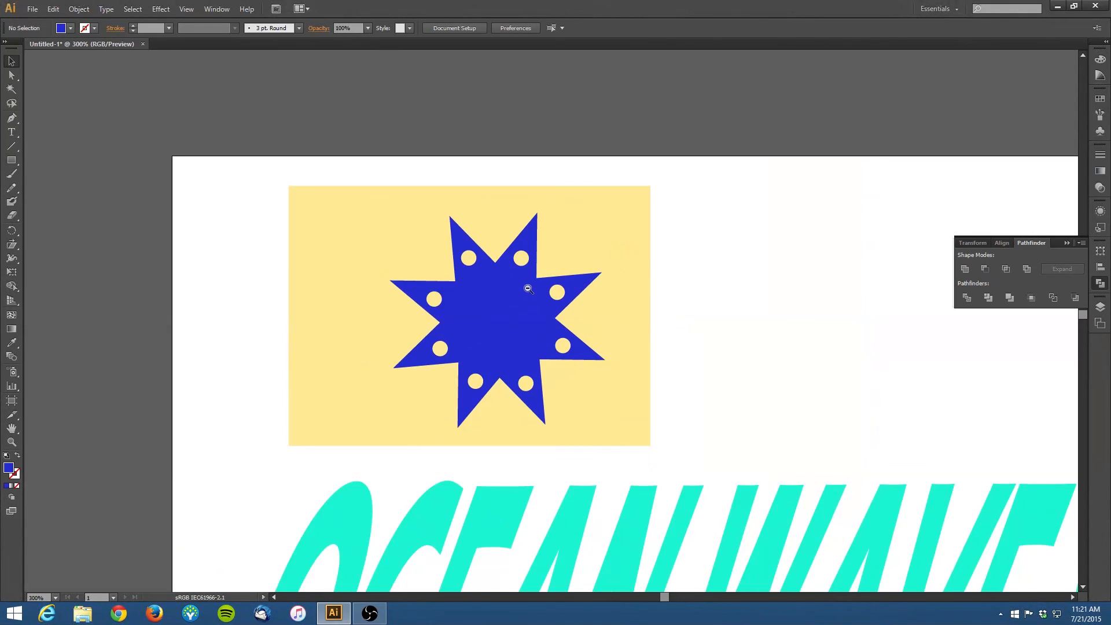
left_click(528, 288, "alt")
left_click(660, 362, "alt")
left_click(625, 307, "alt")
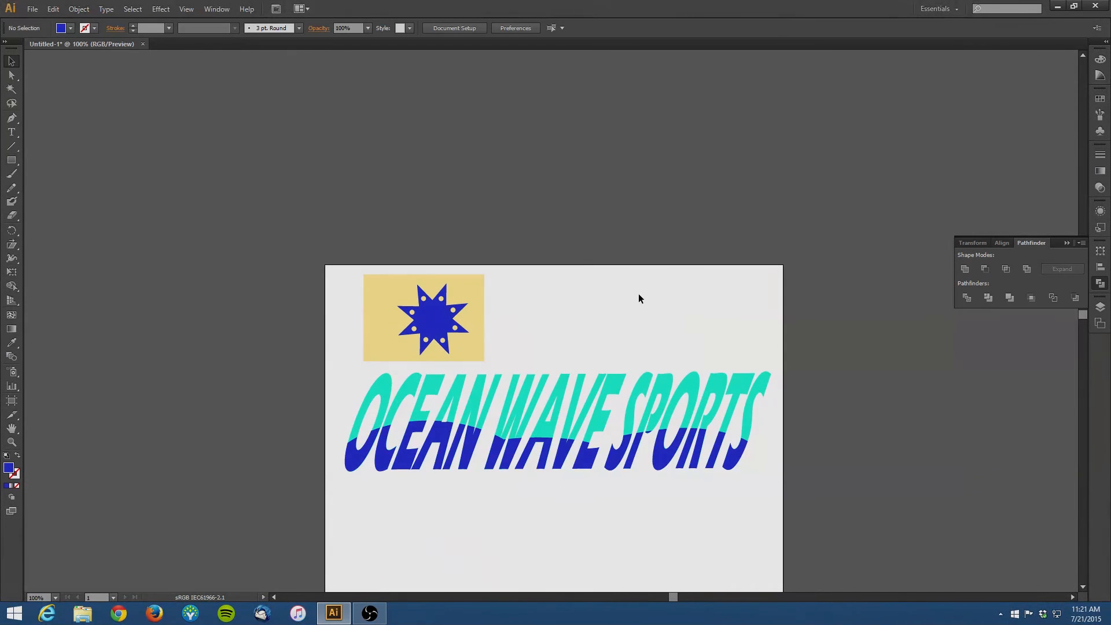
left_click(370, 615)
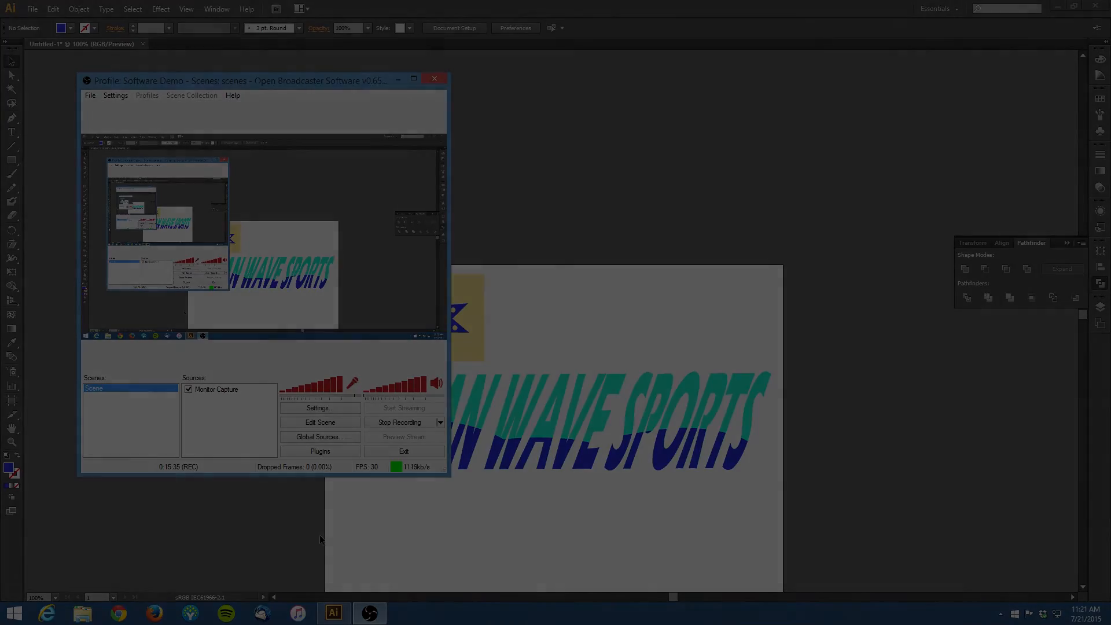